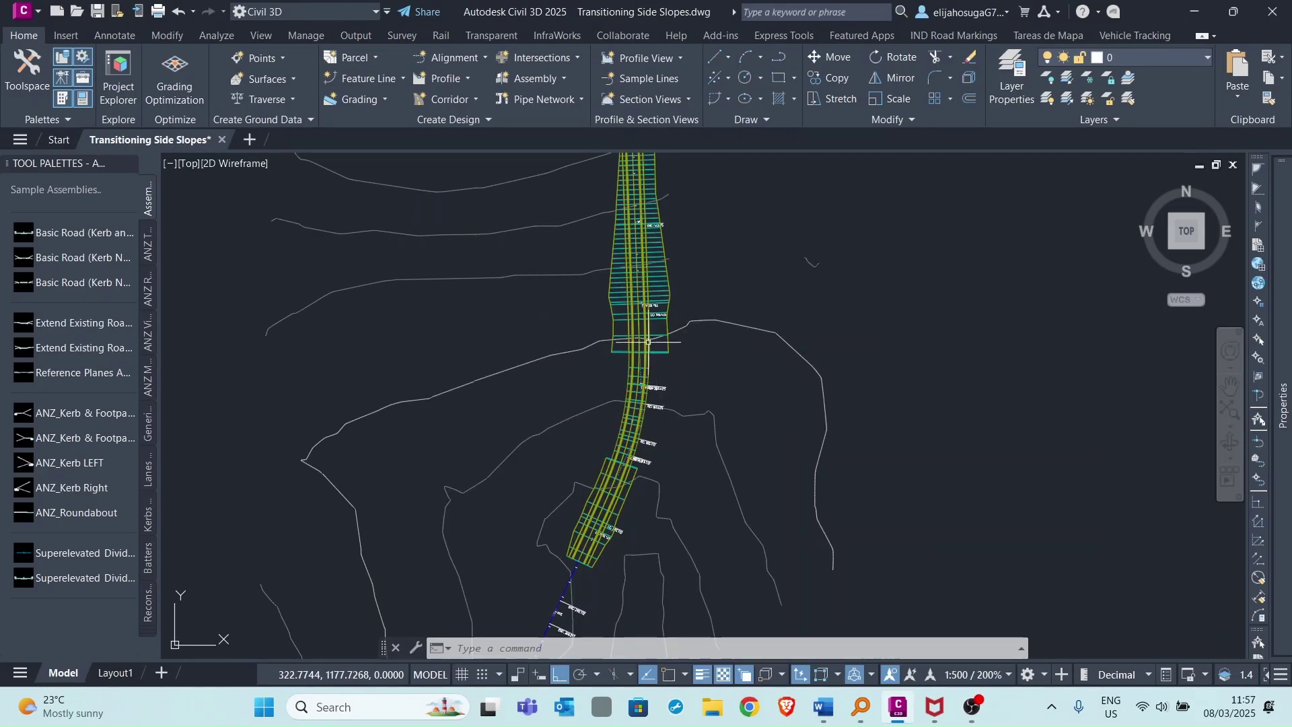
scroll(648, 342, up, 1)
scroll(650, 343, up, 1)
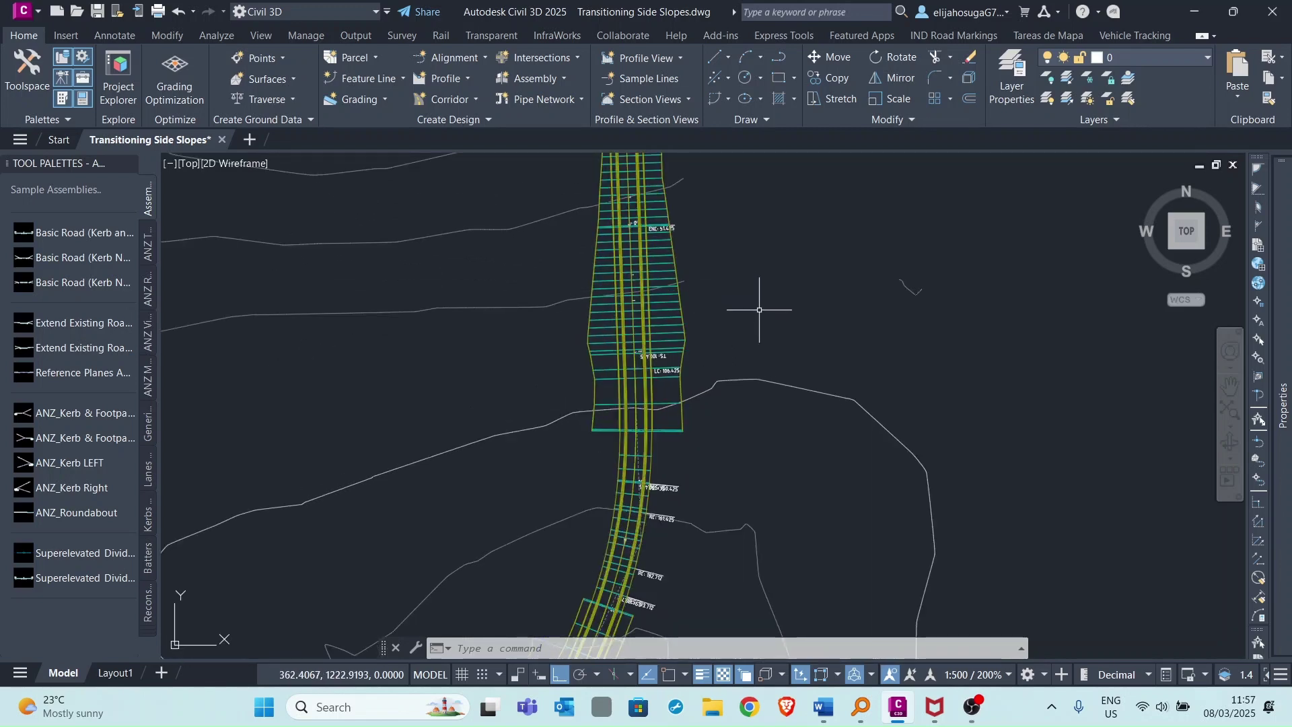
scroll(759, 310, down, 1)
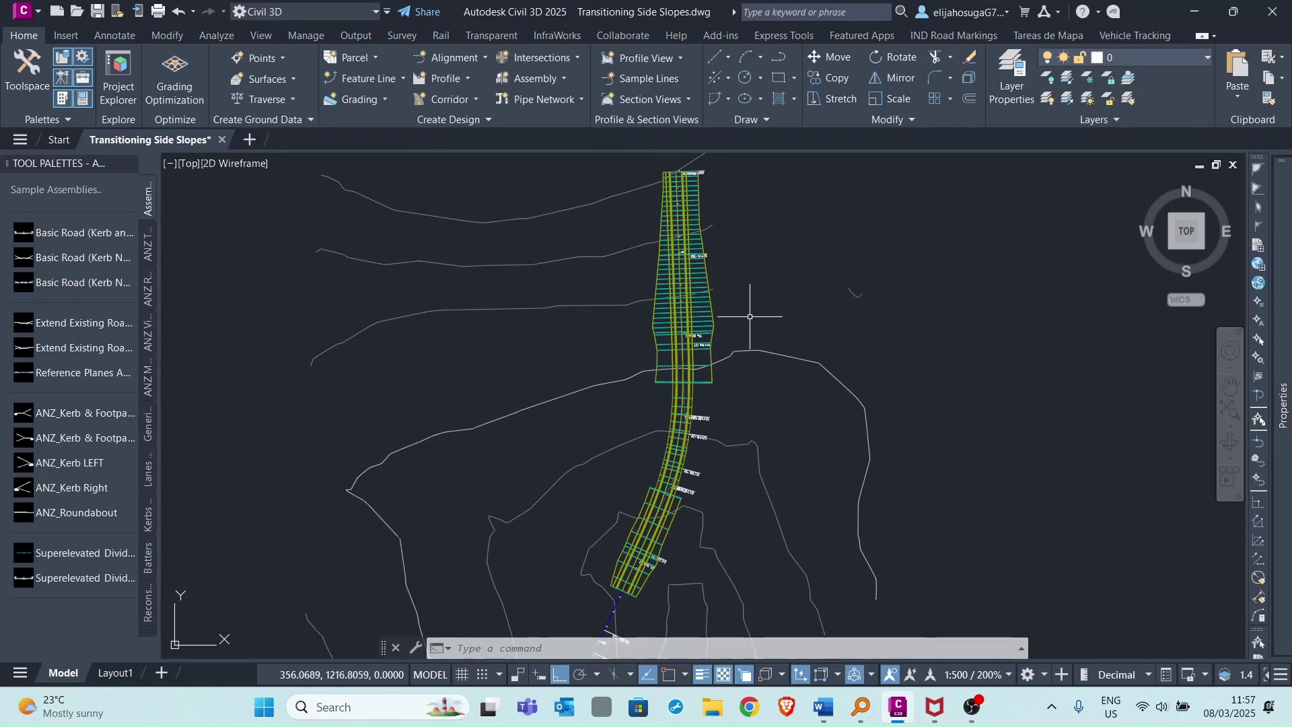
- Pan the view to bring the corridor's upper end on screen
middle_drag(705, 317, 700, 375)
scroll(700, 375, up, 1)
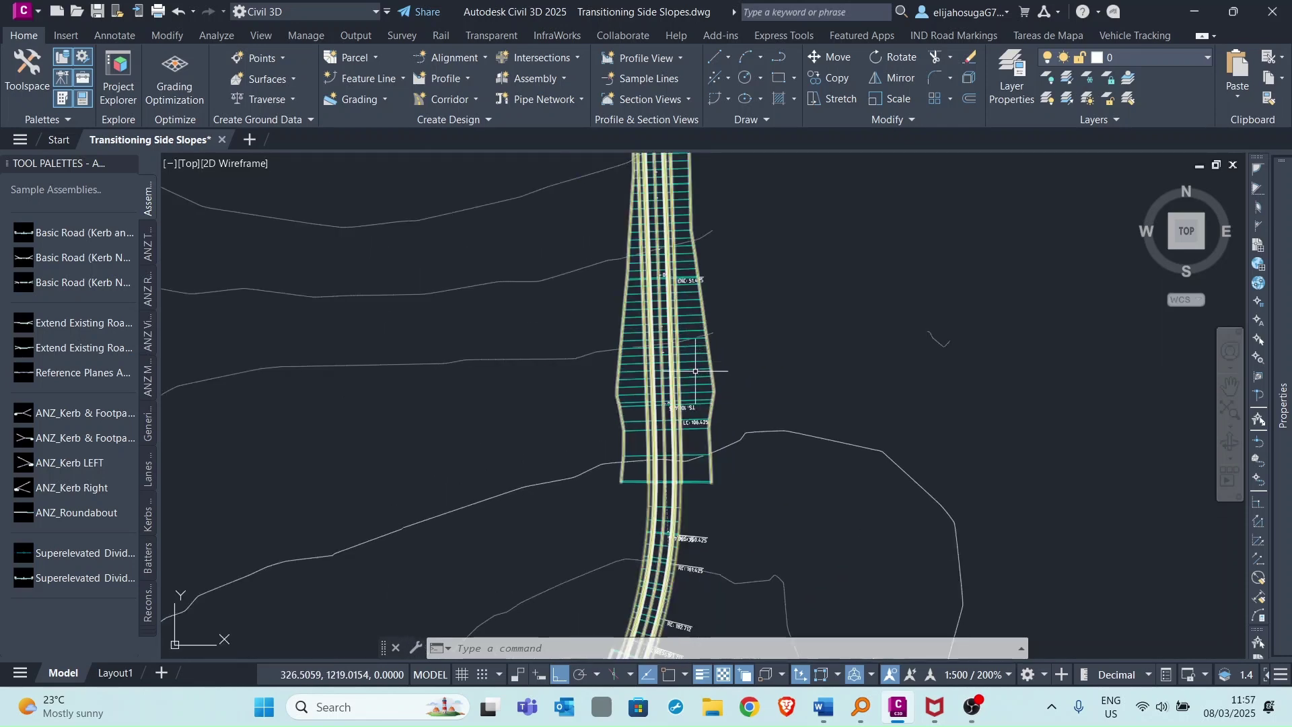
scroll(665, 482, down, 3)
scroll(629, 417, up, 3)
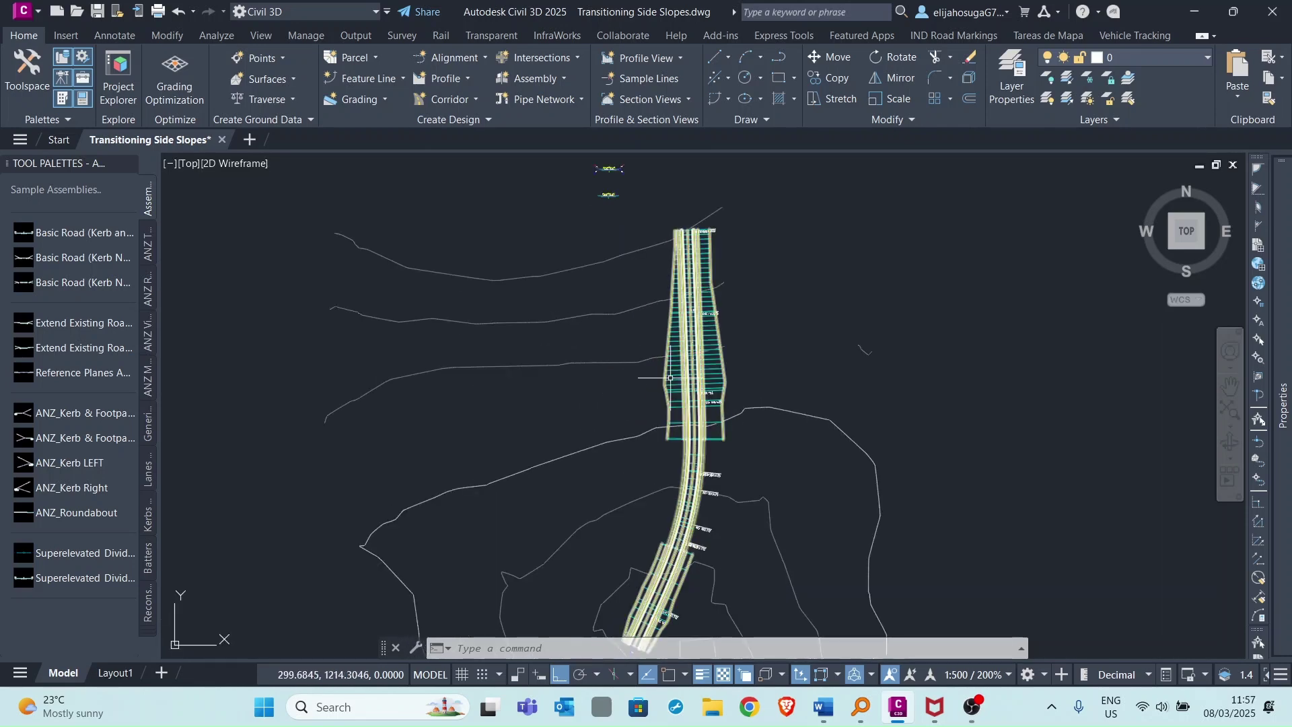
scroll(667, 368, up, 2)
click(679, 358)
scroll(679, 357, down, 3)
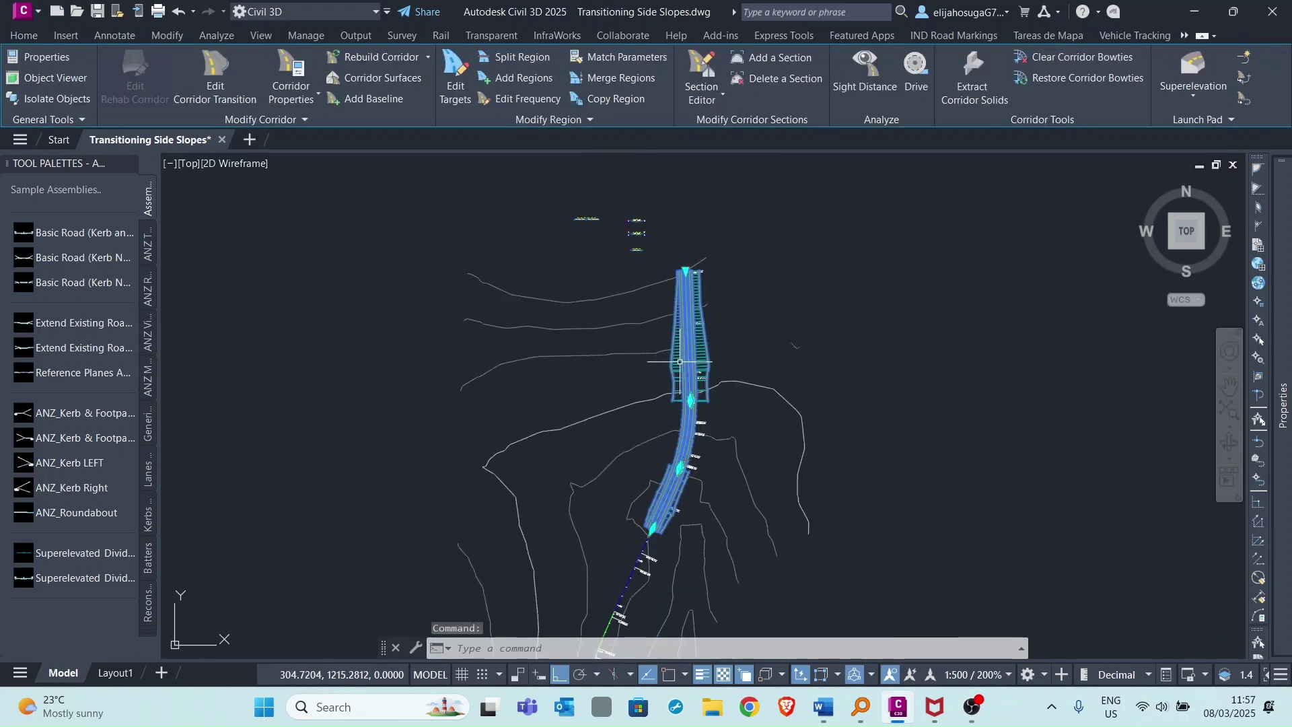
scroll(690, 344, up, 2)
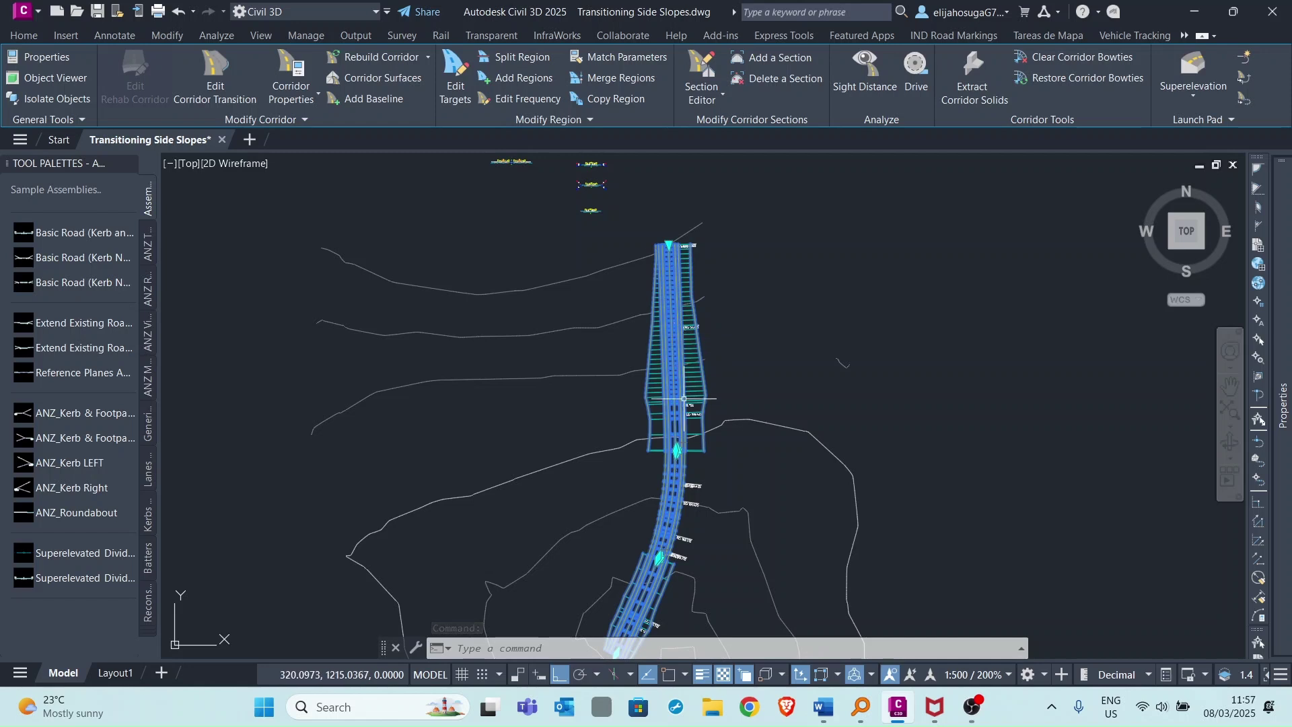
middle_drag(671, 308, 671, 355)
scroll(670, 354, up, 2)
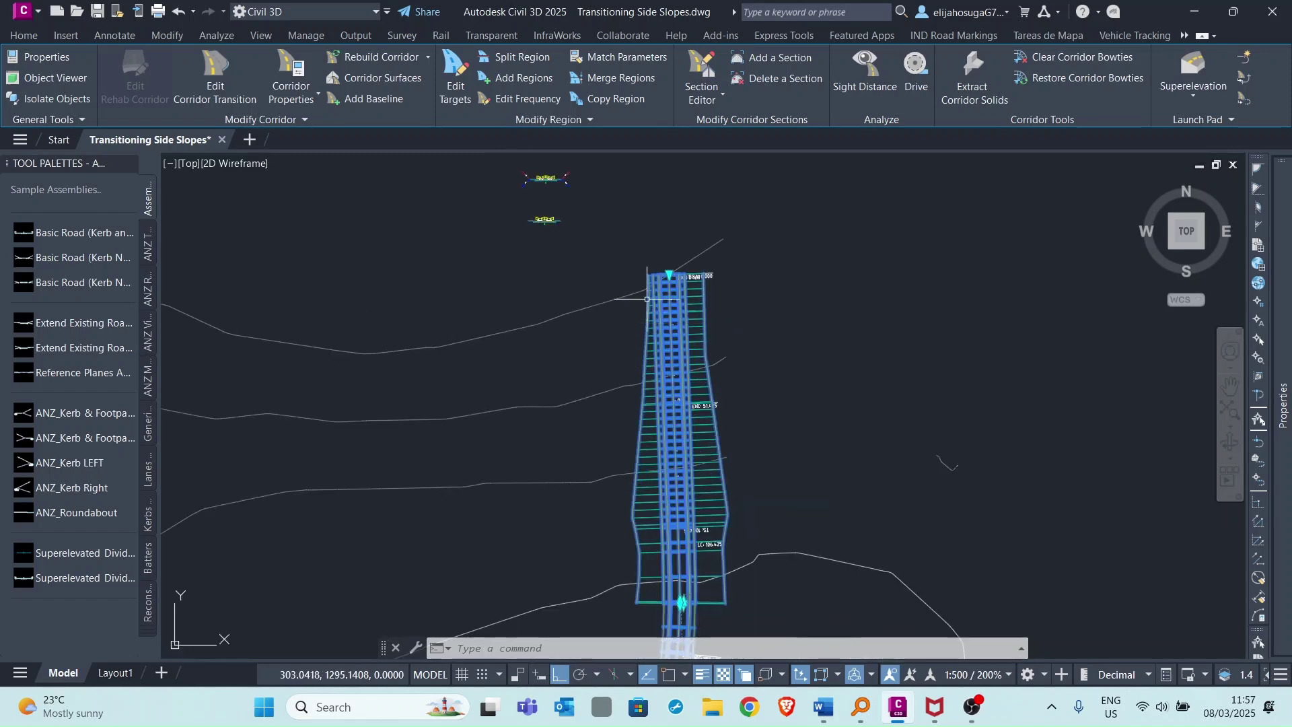
middle_drag(651, 235, 650, 325)
scroll(576, 254, up, 2)
scroll(577, 257, up, 2)
scroll(576, 270, up, 1)
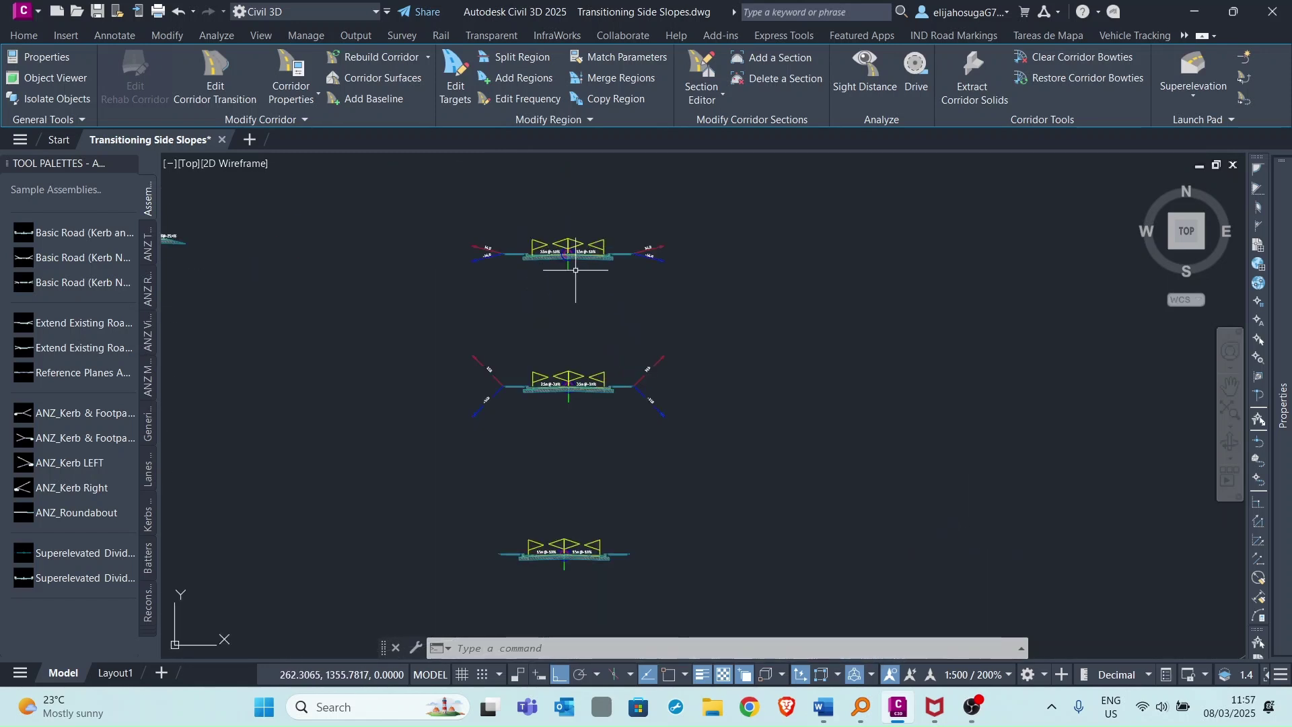
scroll(638, 237, up, 4)
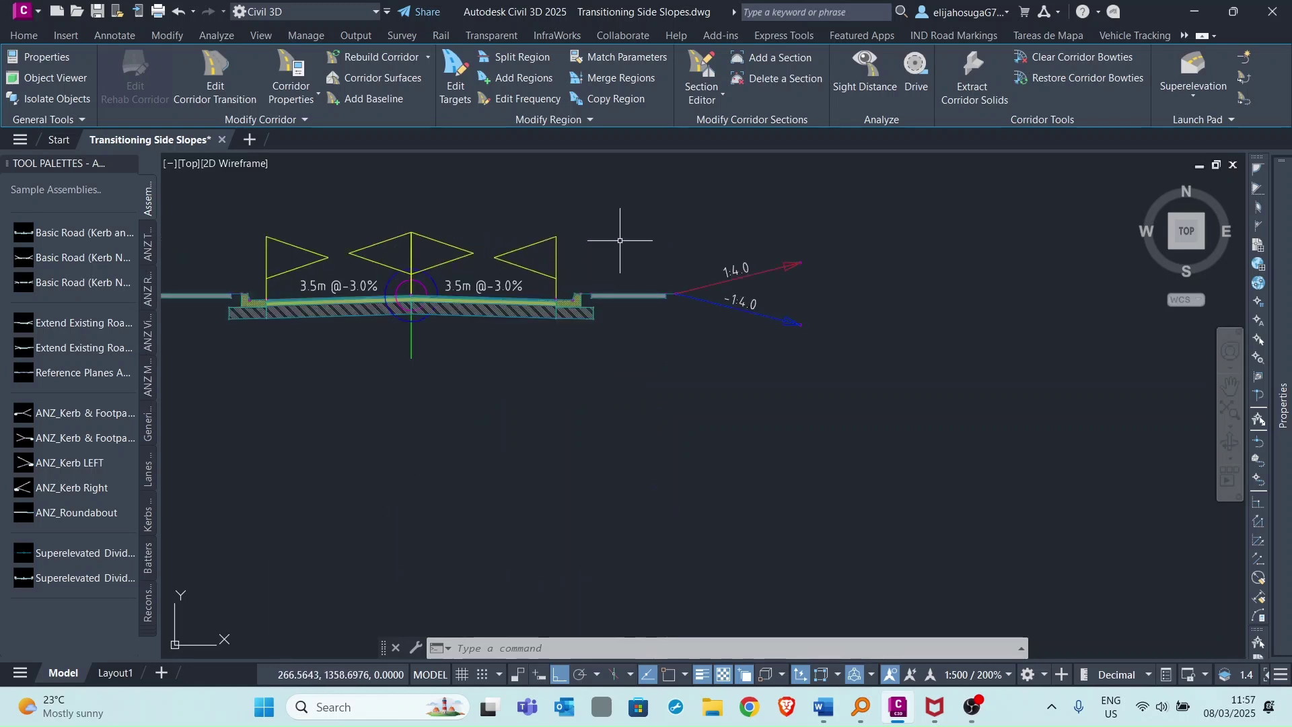
scroll(596, 303, down, 4)
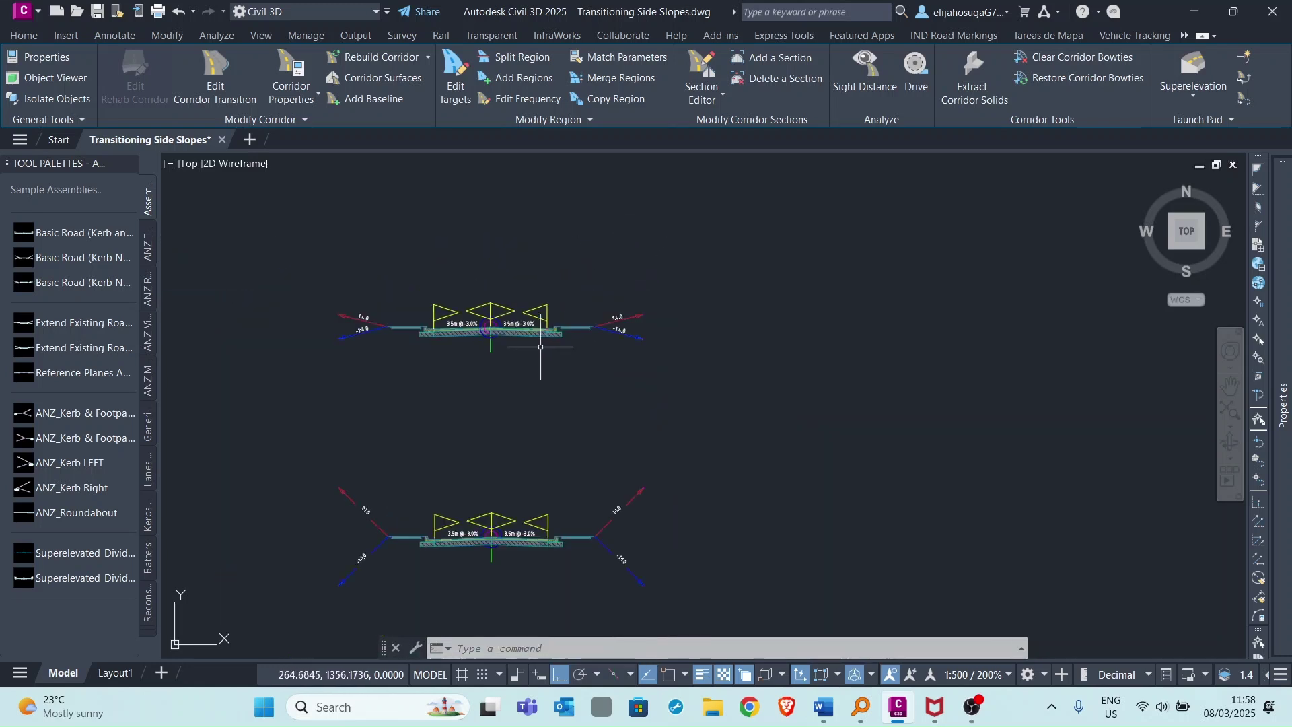
scroll(548, 351, up, 3)
scroll(514, 318, up, 2)
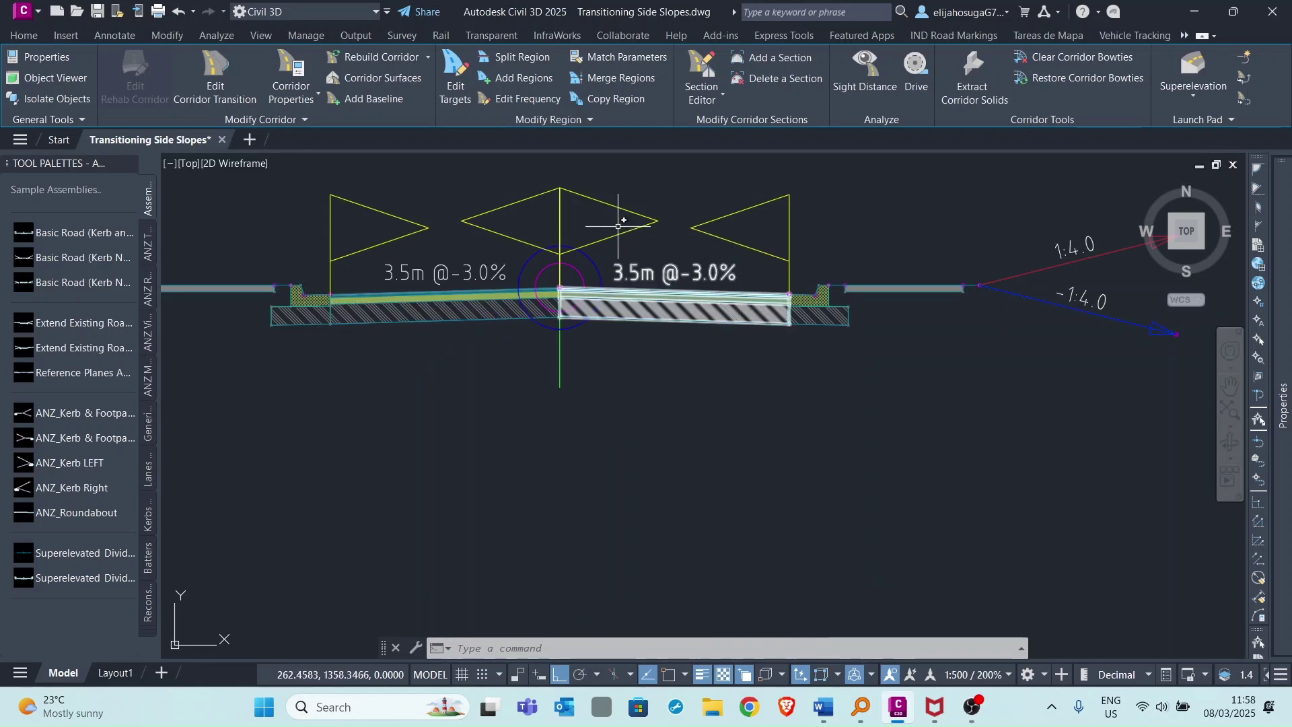
- Inspect the right lane subassembly and its 1:4 daylight slopes, then cancel the selection
click(750, 304)
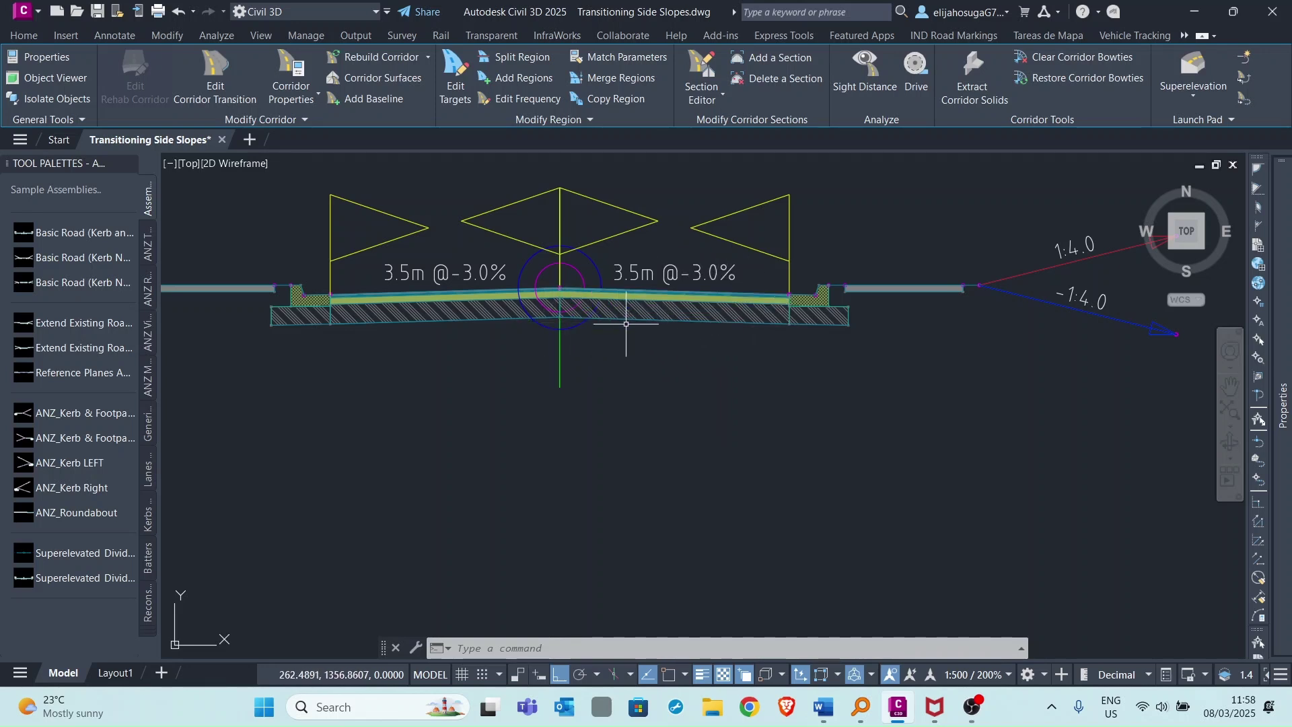
scroll(626, 324, down, 2)
scroll(712, 368, up, 2)
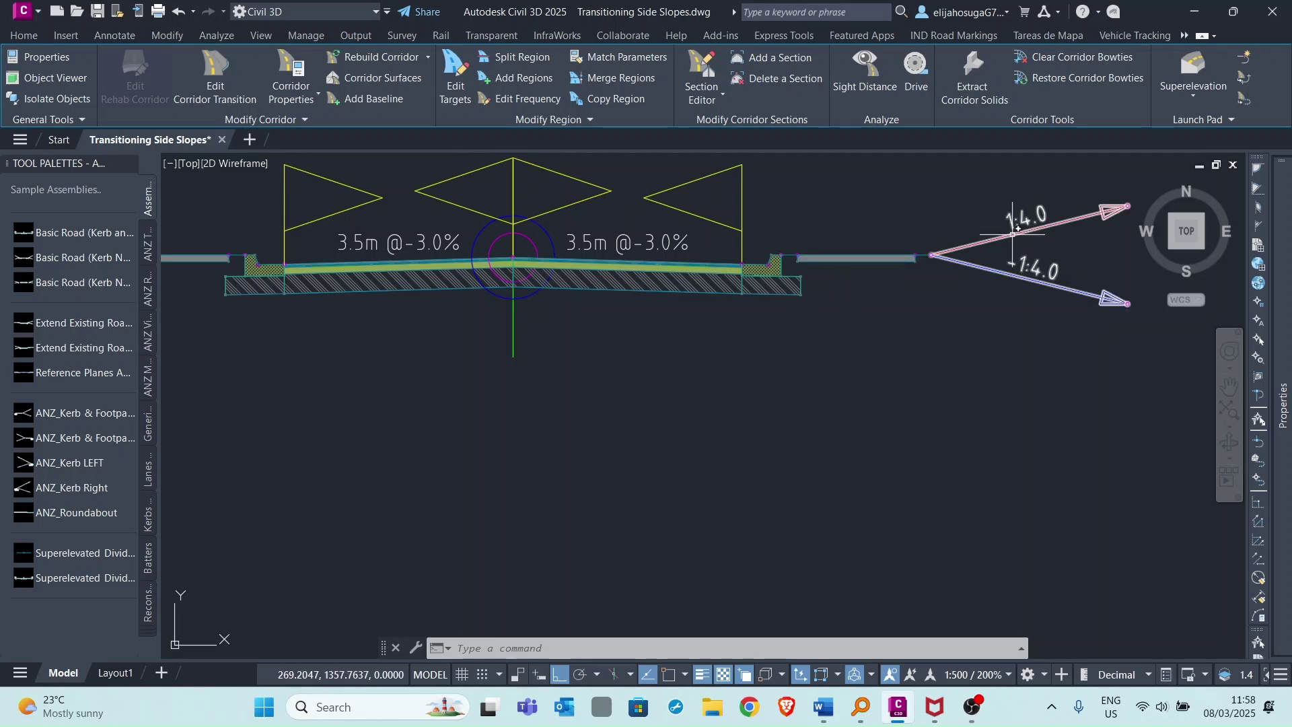
scroll(995, 268, down, 3)
scroll(899, 271, up, 4)
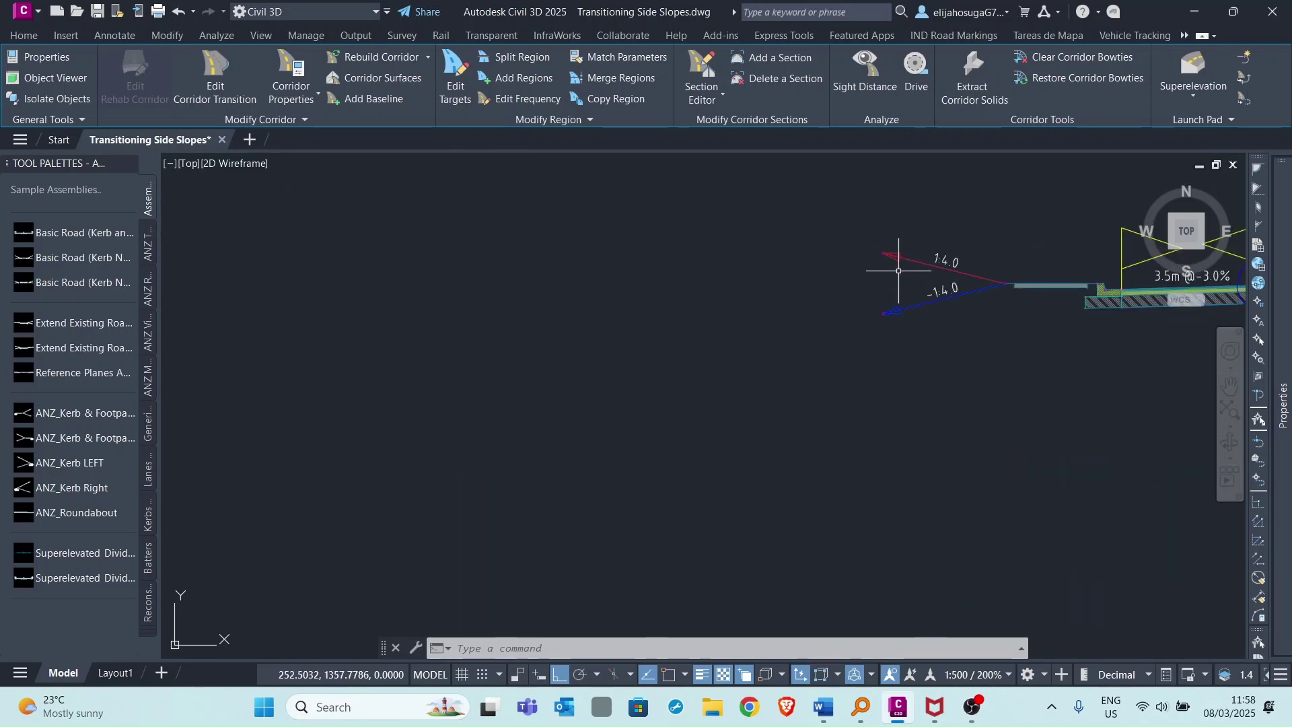
middle_drag(987, 308, 982, 385)
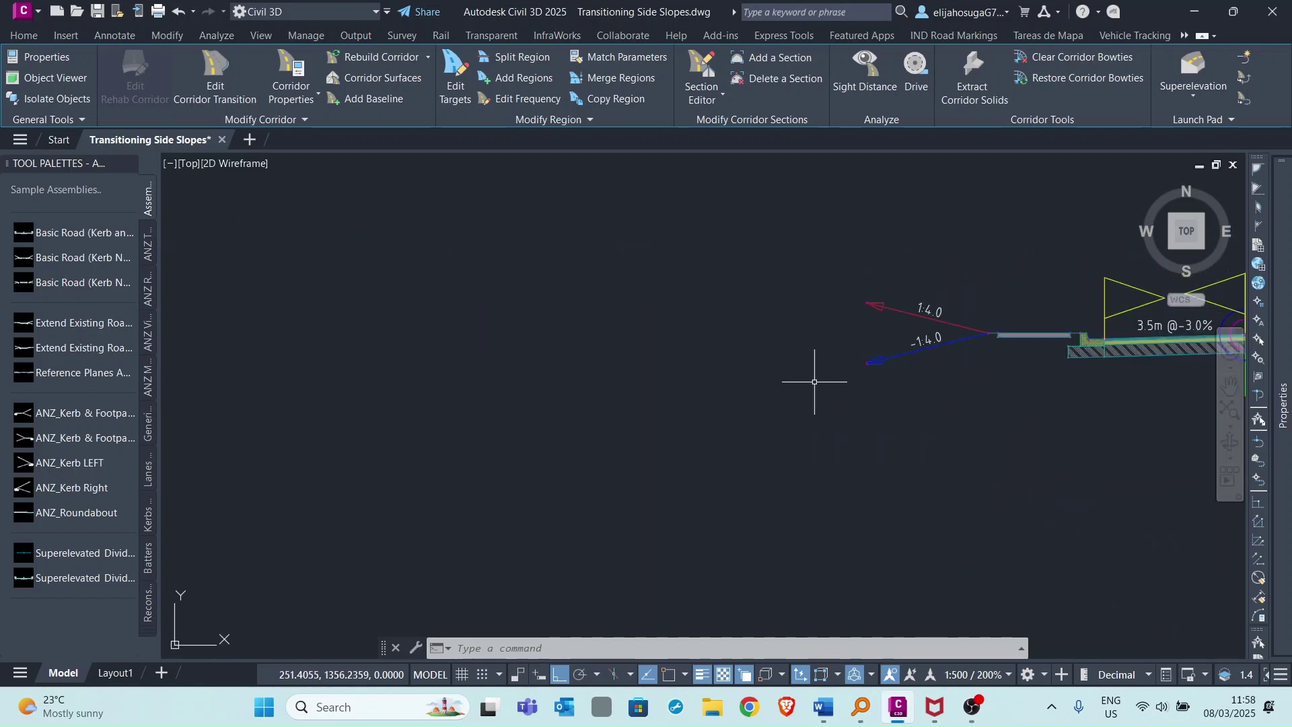
scroll(814, 382, down, 2)
scroll(838, 368, down, 2)
scroll(863, 360, up, 3)
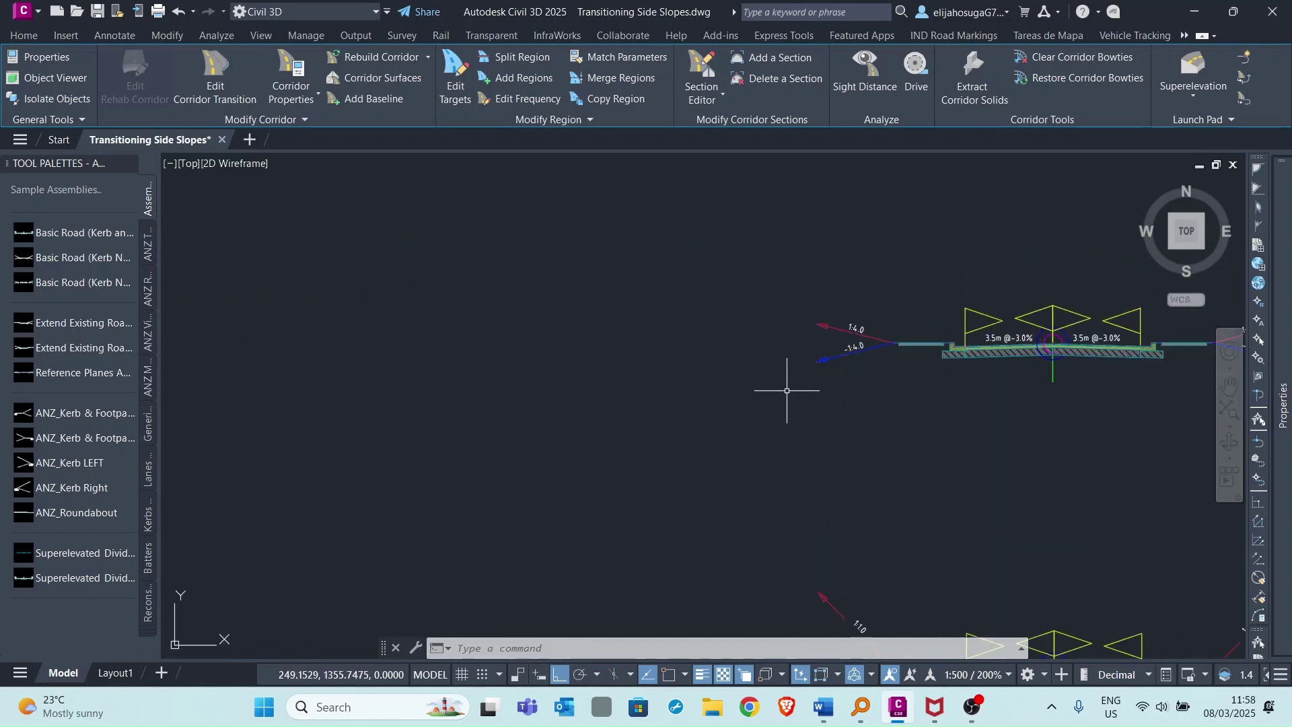
key(Escape)
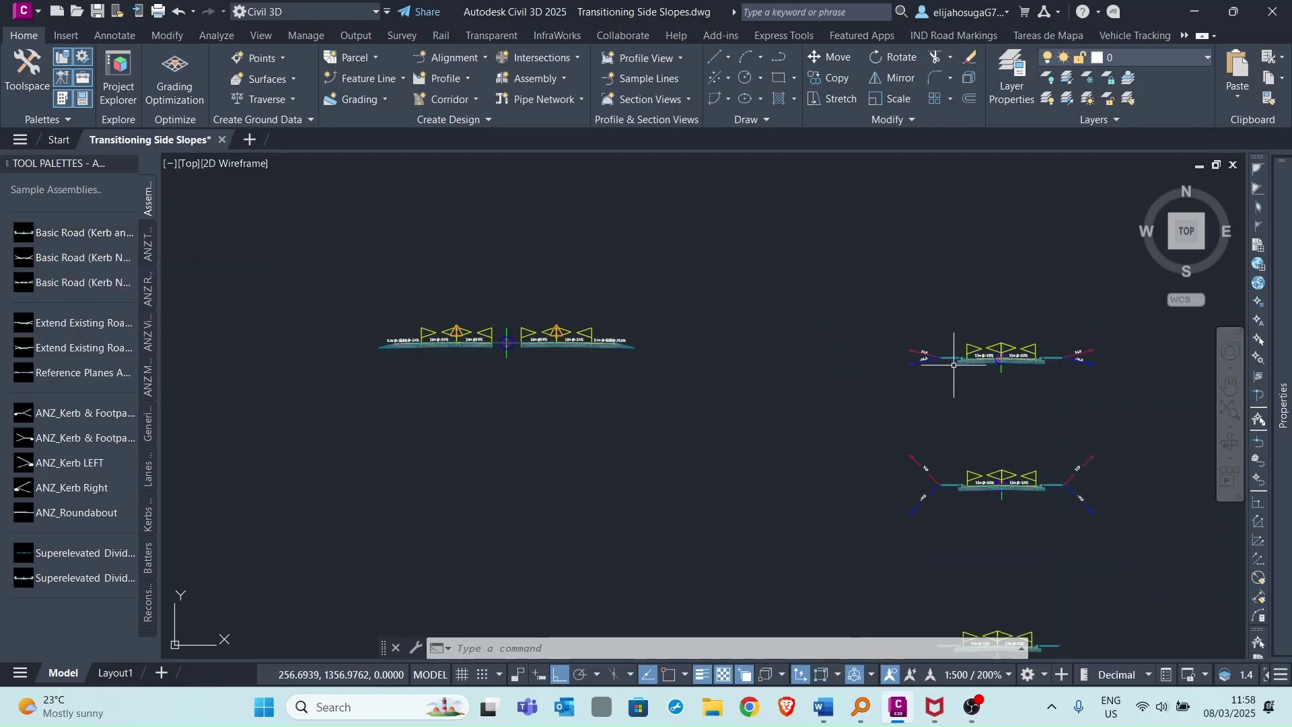
middle_drag(1000, 388, 785, 389)
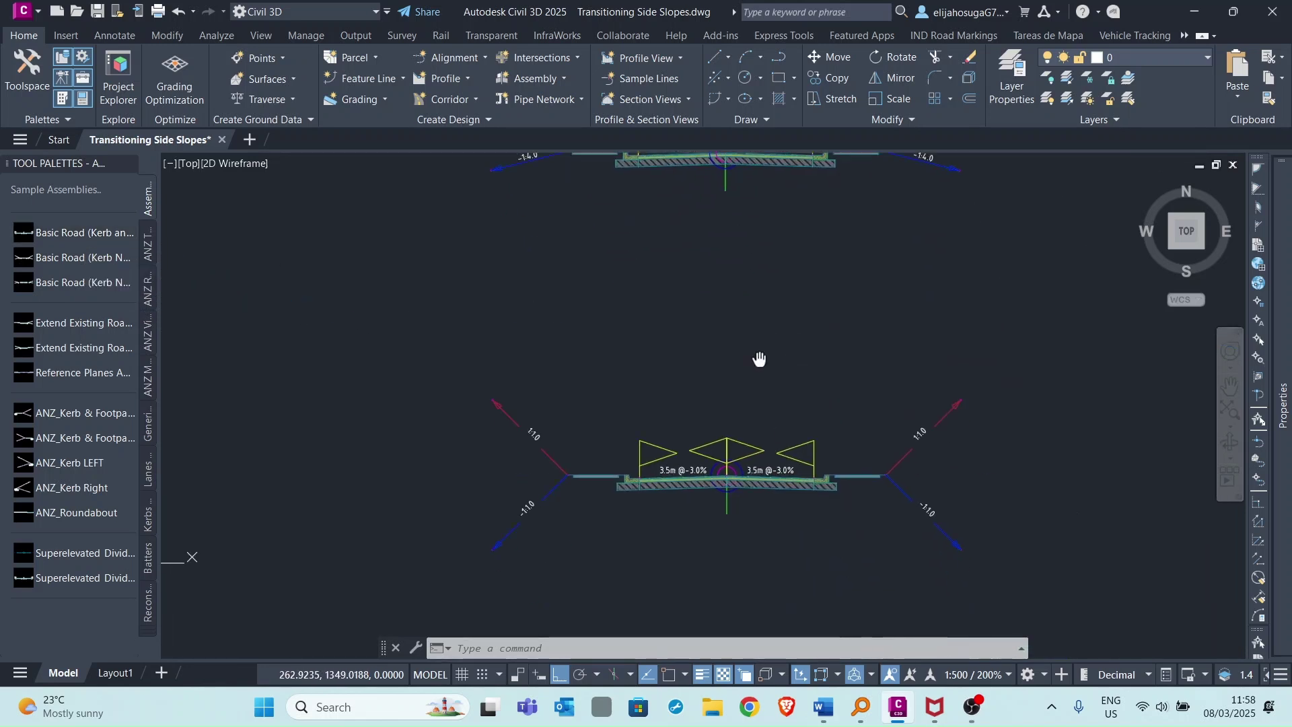
scroll(757, 360, down, 2)
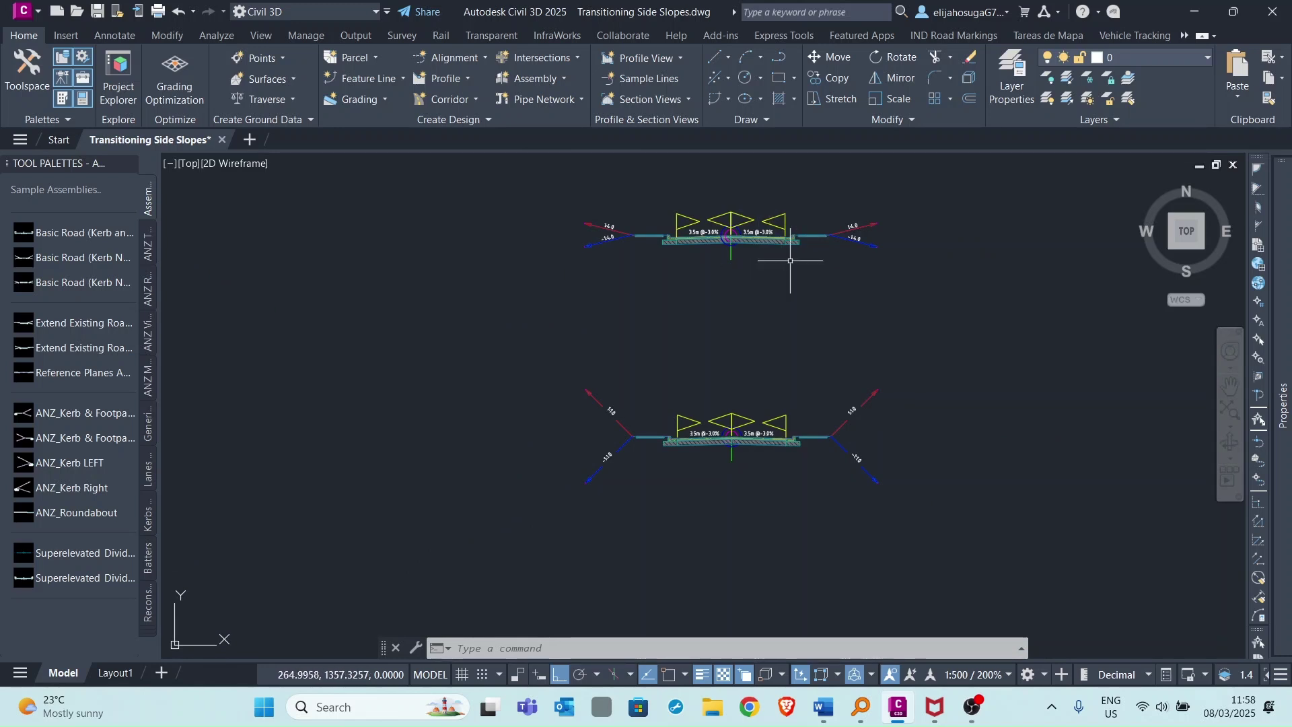
middle_drag(842, 432, 793, 347)
scroll(778, 394, down, 1)
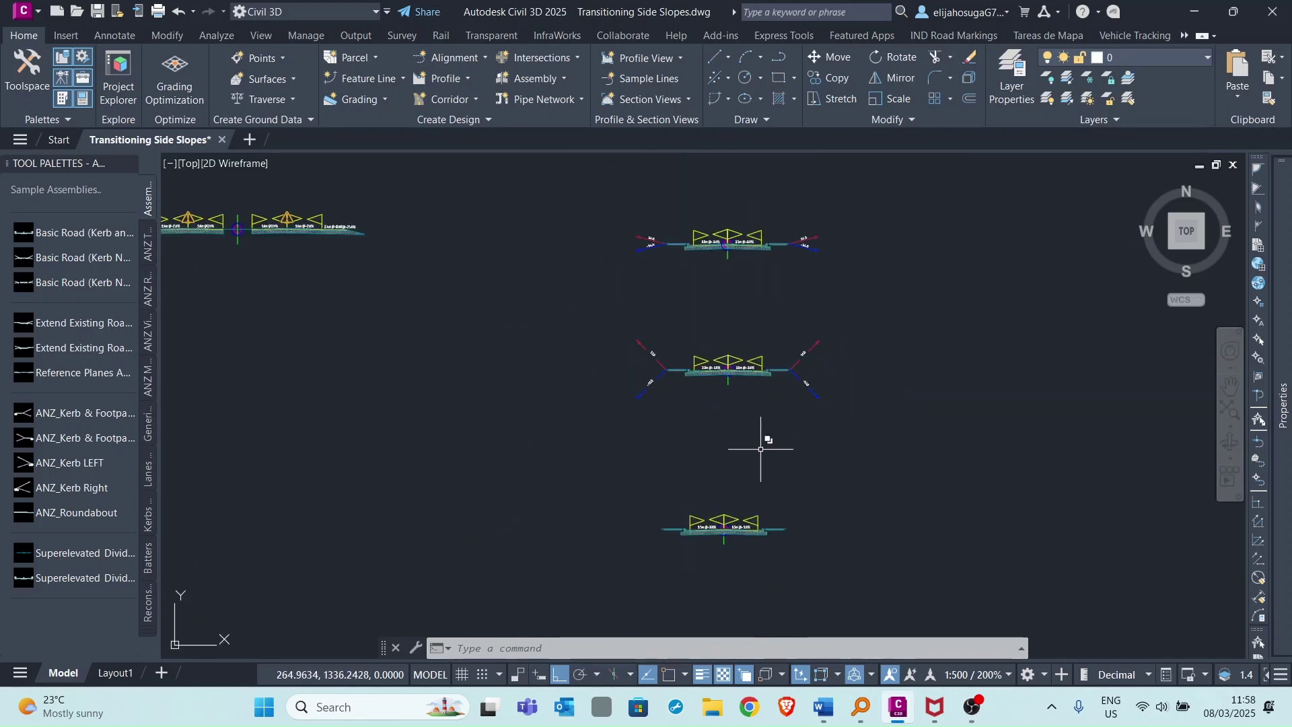
scroll(716, 542, up, 3)
scroll(716, 541, up, 4)
scroll(731, 525, down, 5)
scroll(697, 511, down, 2)
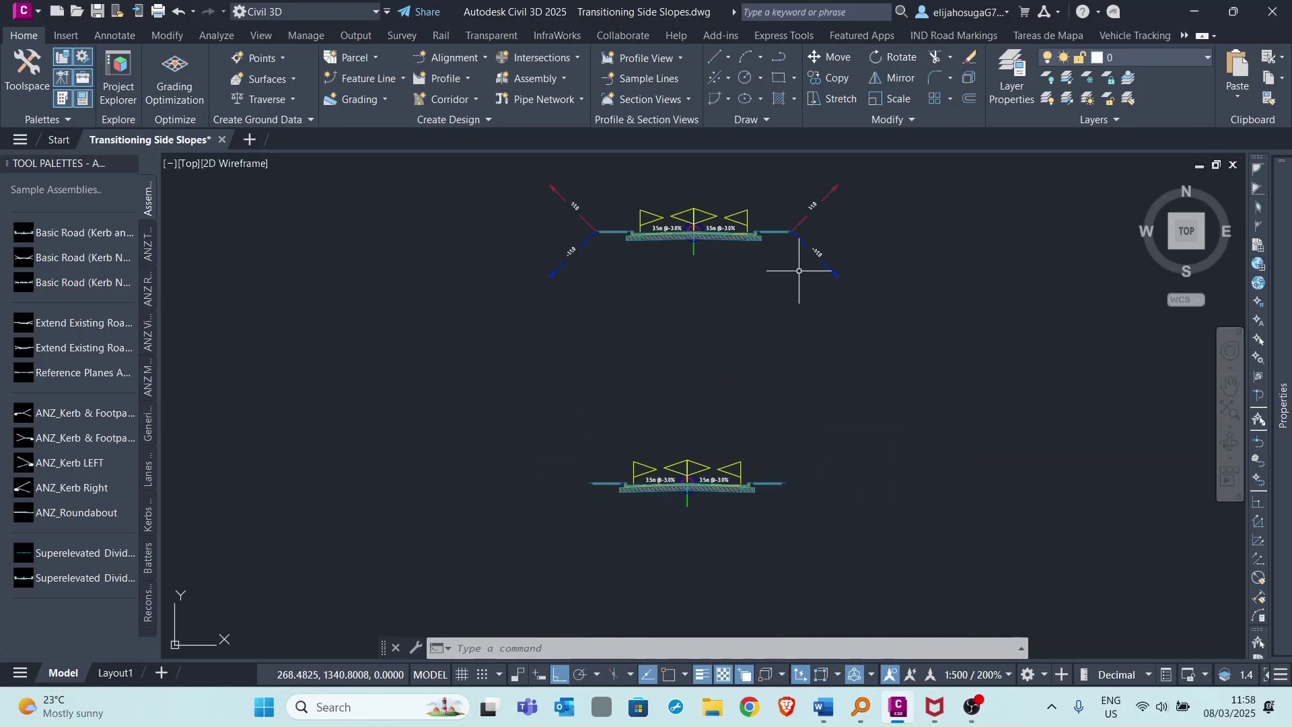
scroll(777, 293, down, 3)
scroll(783, 302, up, 3)
scroll(812, 344, up, 3)
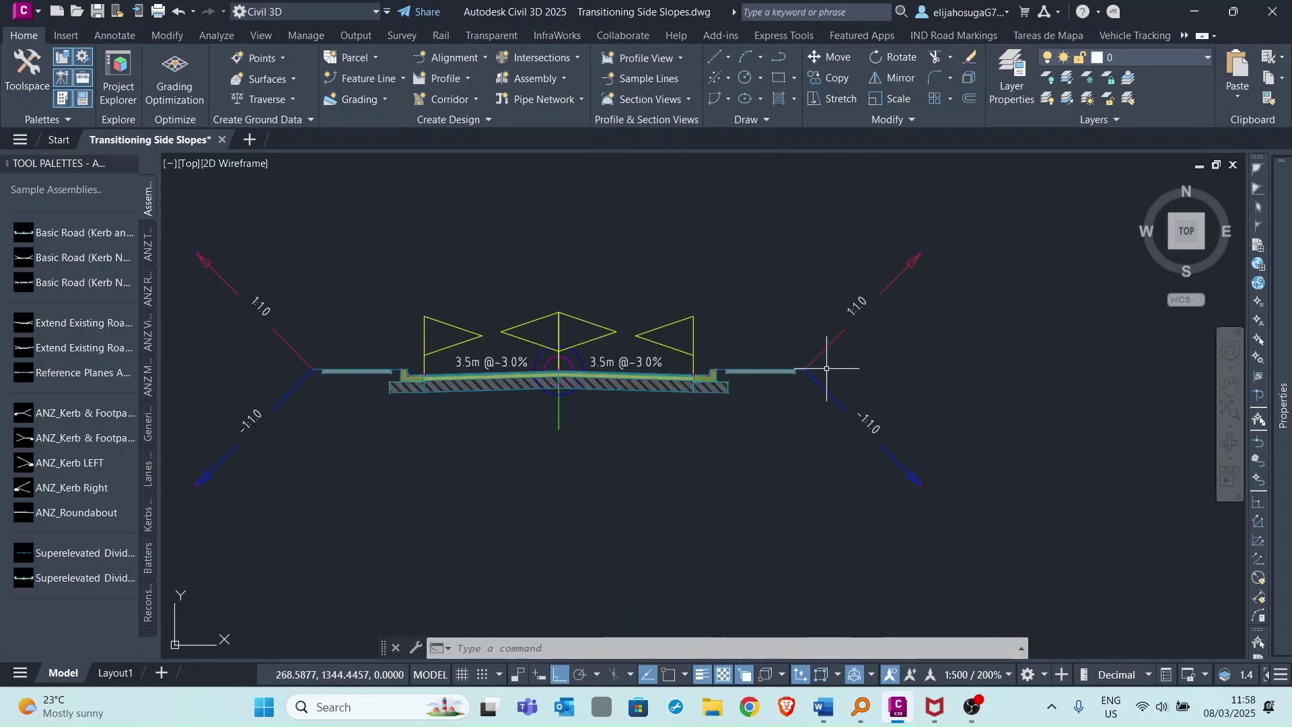
scroll(858, 292, down, 3)
scroll(856, 360, down, 3)
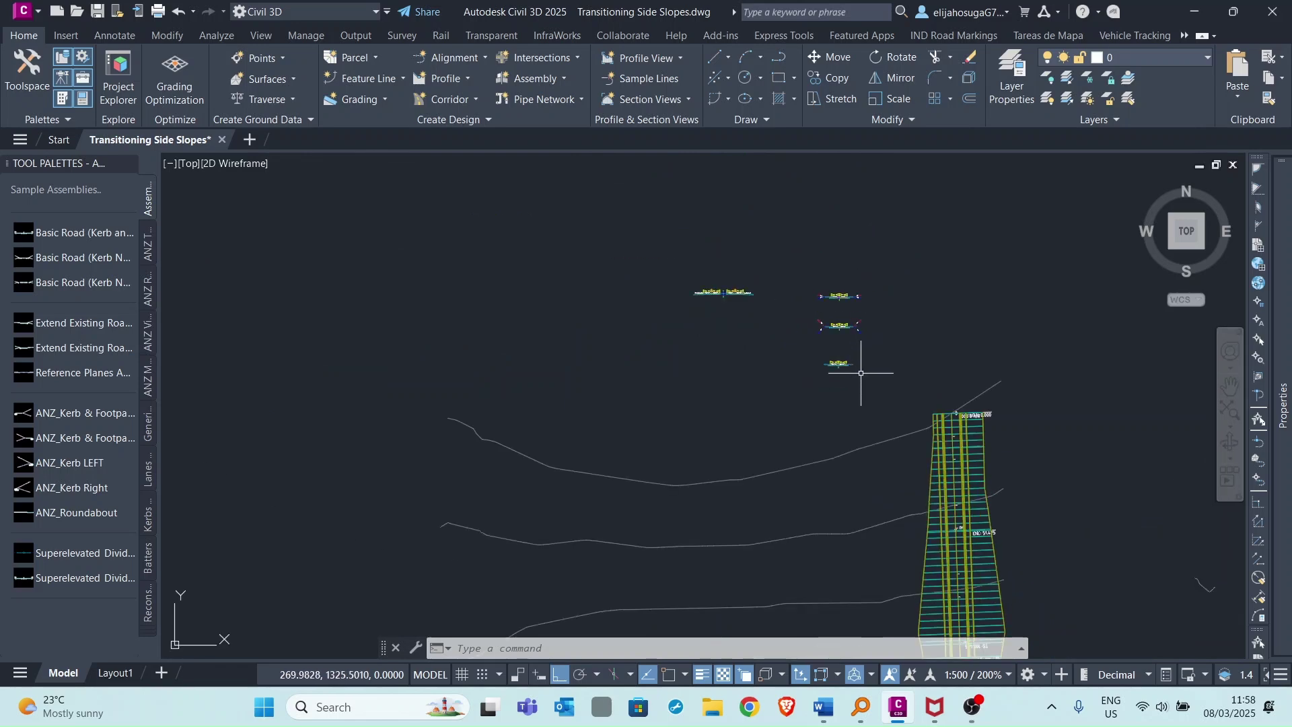
scroll(838, 268, up, 2)
- Pan along the corridor regions from the southern stretch to the northern end
middle_drag(837, 269, 815, 369)
scroll(816, 369, down, 3)
scroll(788, 343, up, 2)
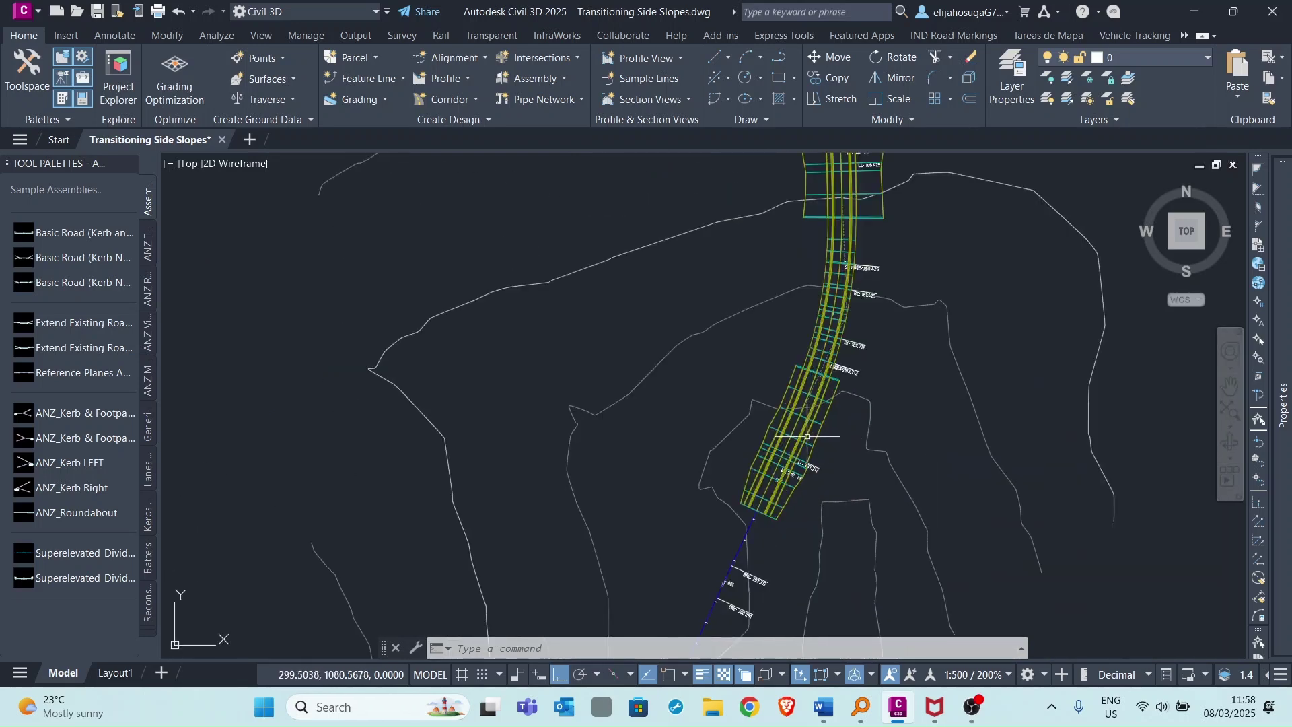
scroll(769, 329, up, 3)
scroll(777, 343, down, 3)
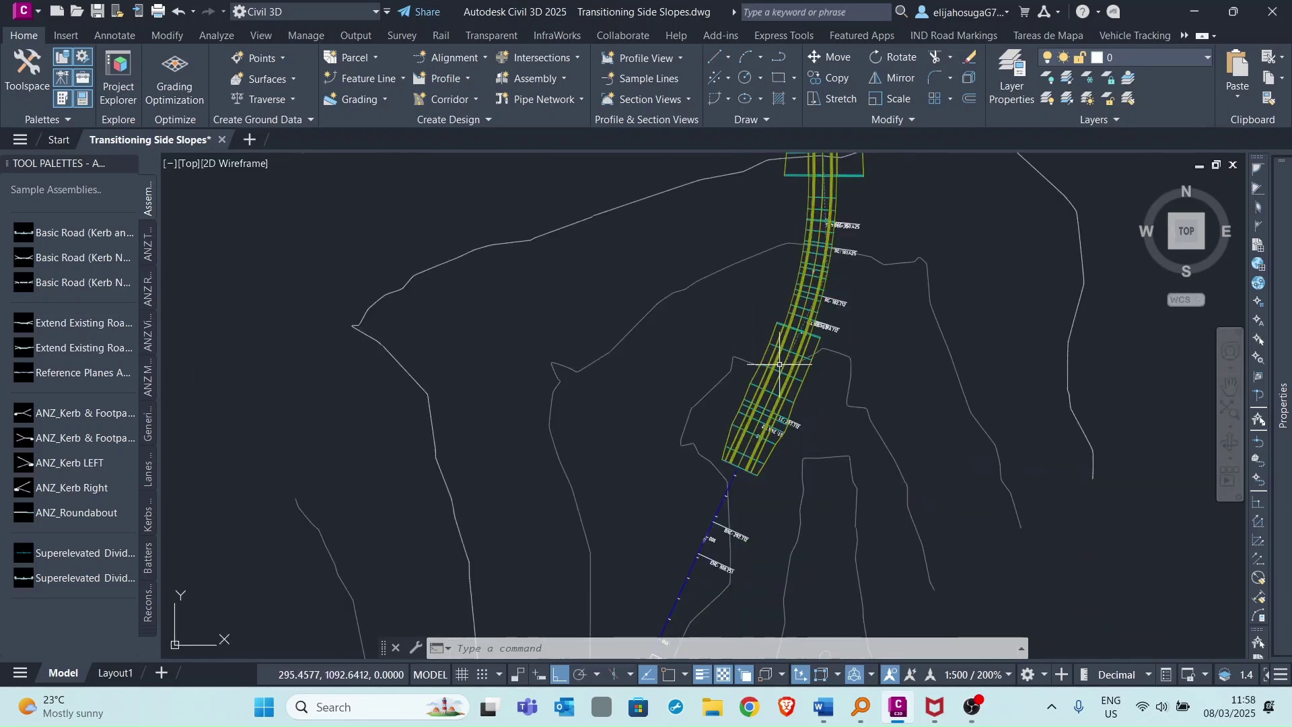
mouse_move(786, 307)
middle_down()
mouse_move(786, 371)
mouse_move(808, 424)
middle_up()
scroll(785, 371, up, 2)
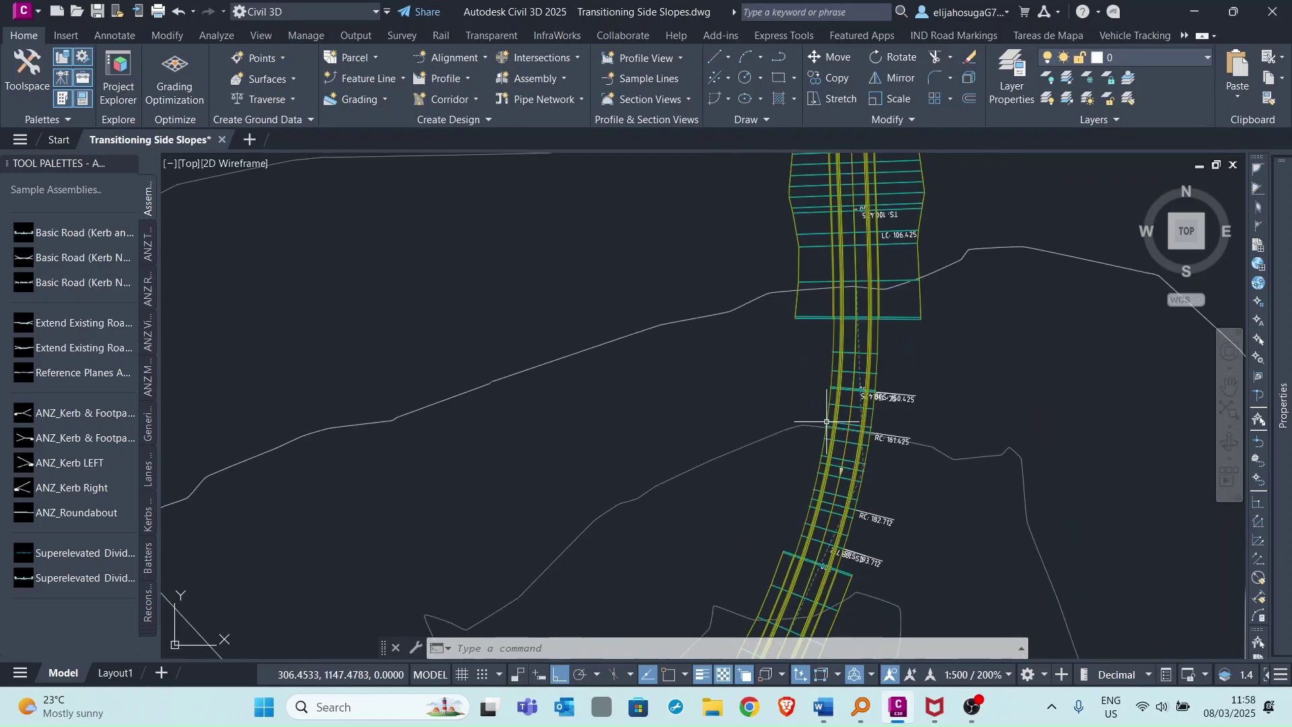
scroll(827, 383, up, 2)
scroll(841, 383, down, 3)
scroll(794, 208, up, 2)
scroll(802, 216, up, 2)
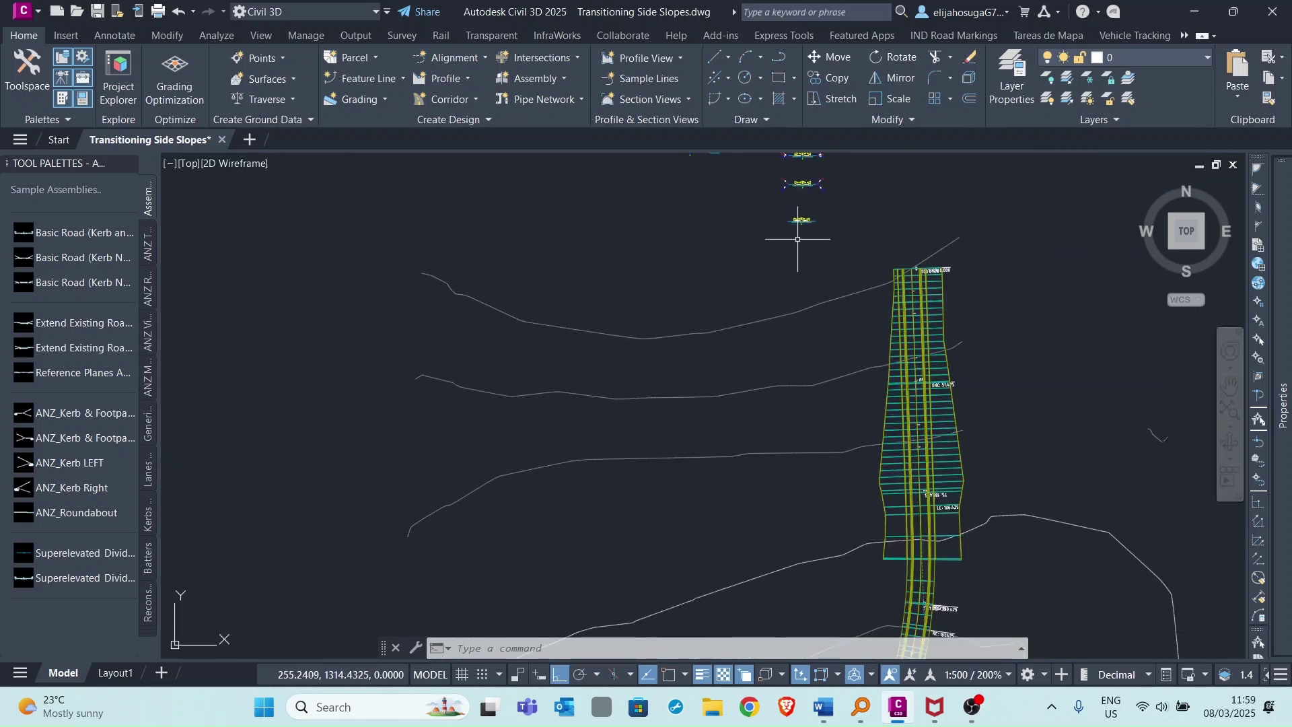
middle_drag(802, 216, 808, 290)
scroll(818, 255, up, 3)
scroll(827, 214, down, 5)
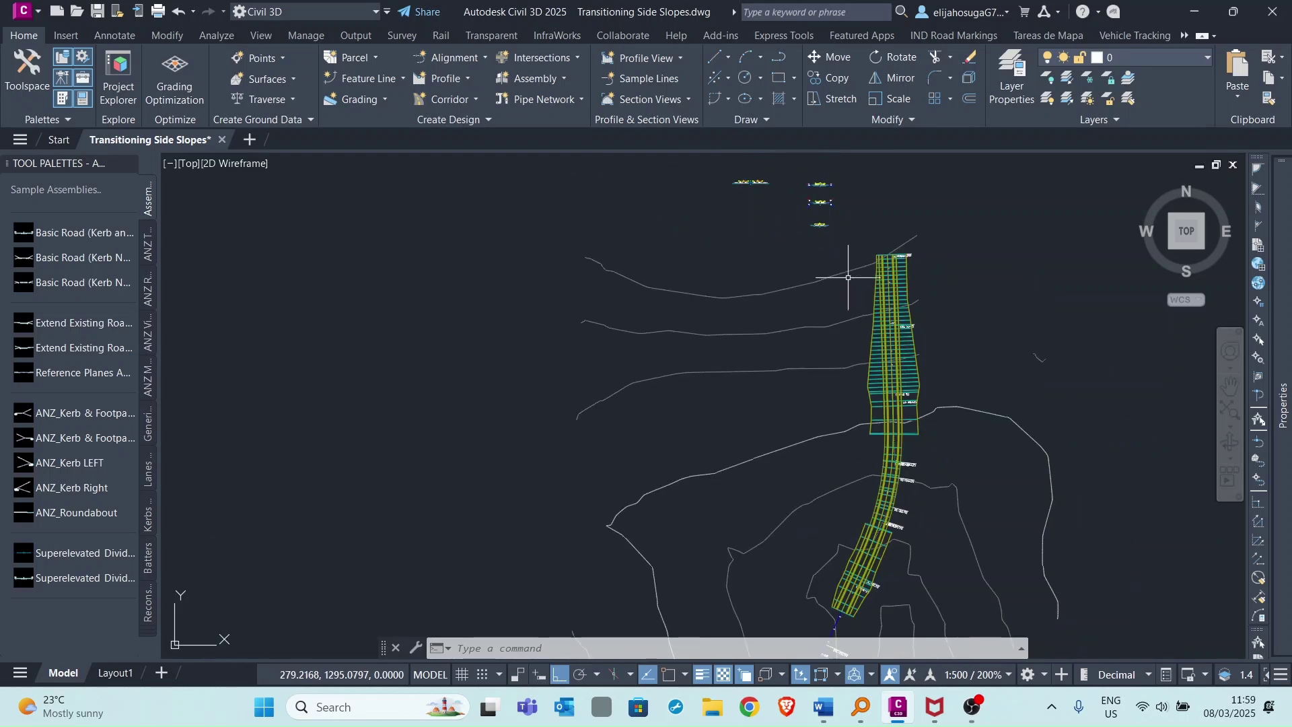
scroll(798, 351, up, 2)
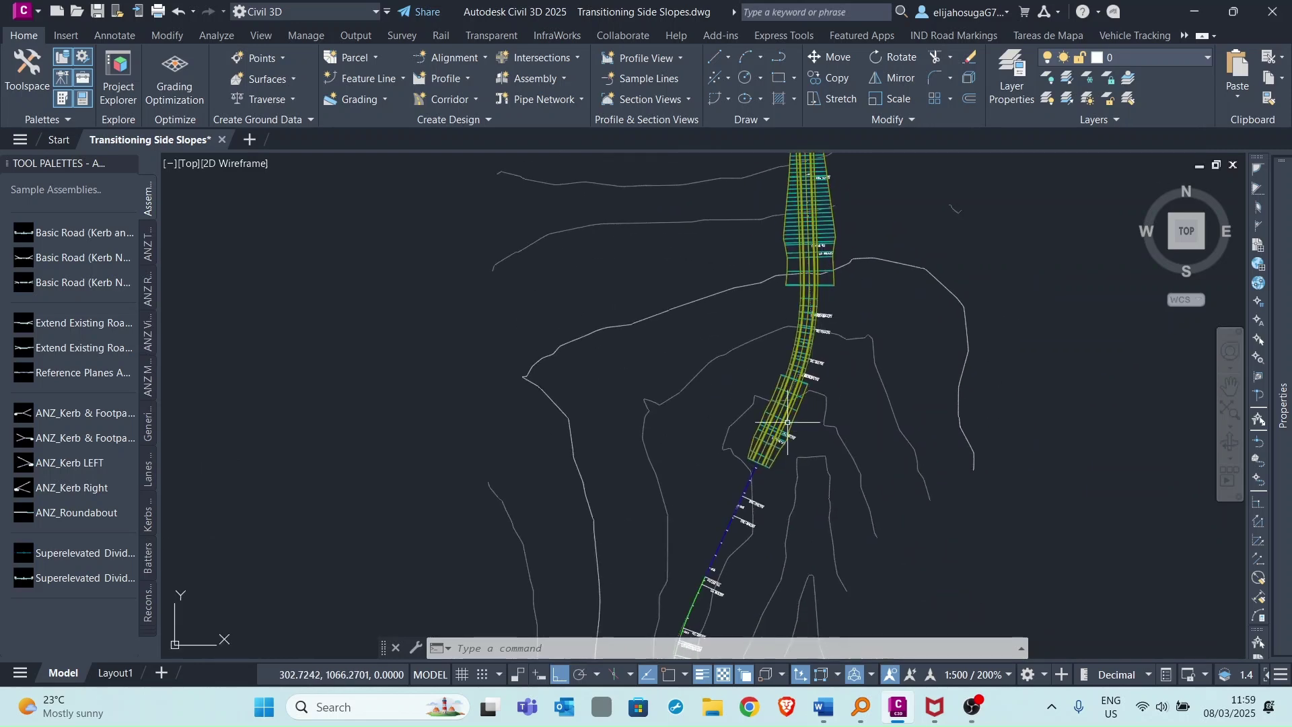
scroll(796, 284, up, 3)
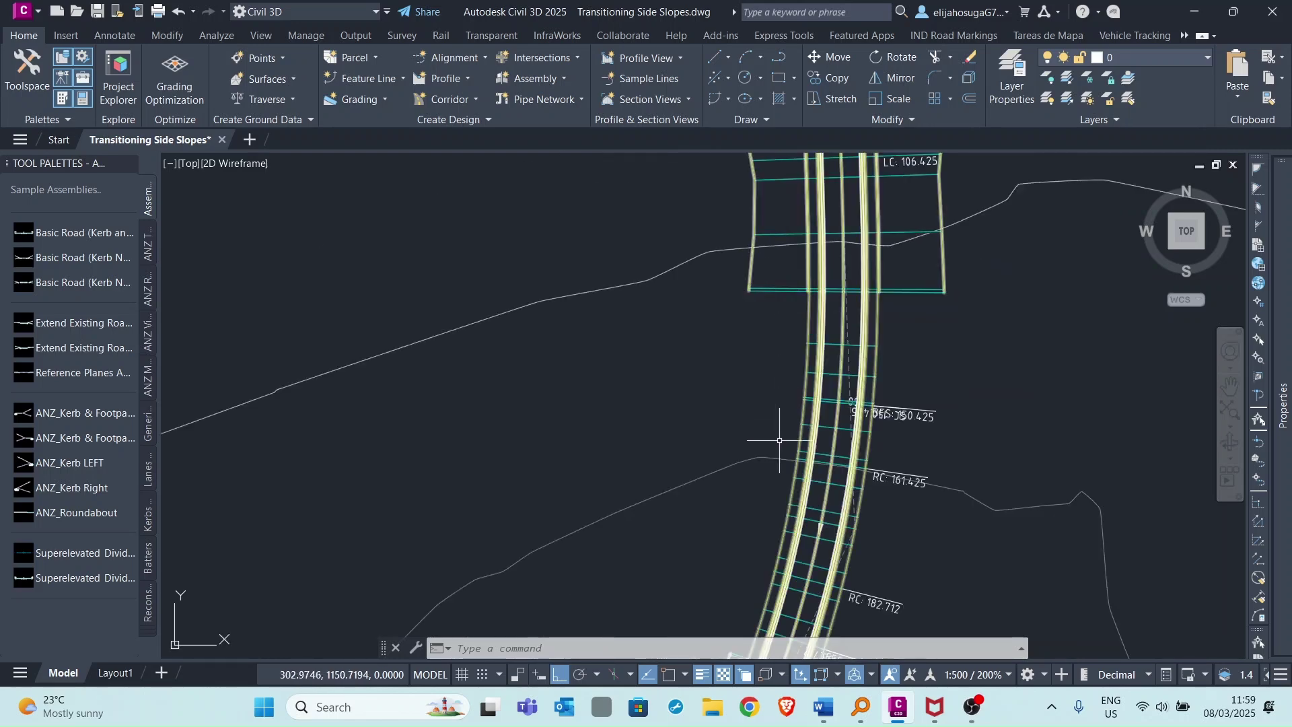
scroll(785, 384, down, 2)
scroll(773, 318, up, 2)
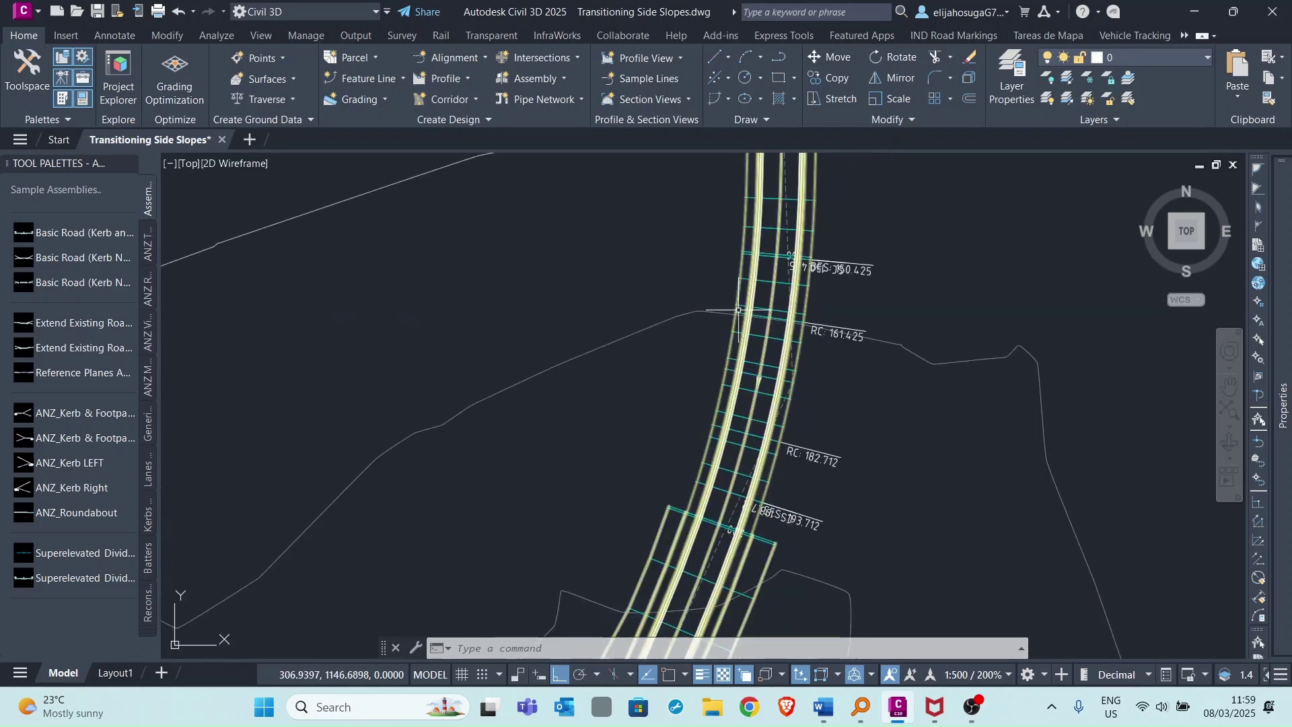
scroll(739, 312, down, 2)
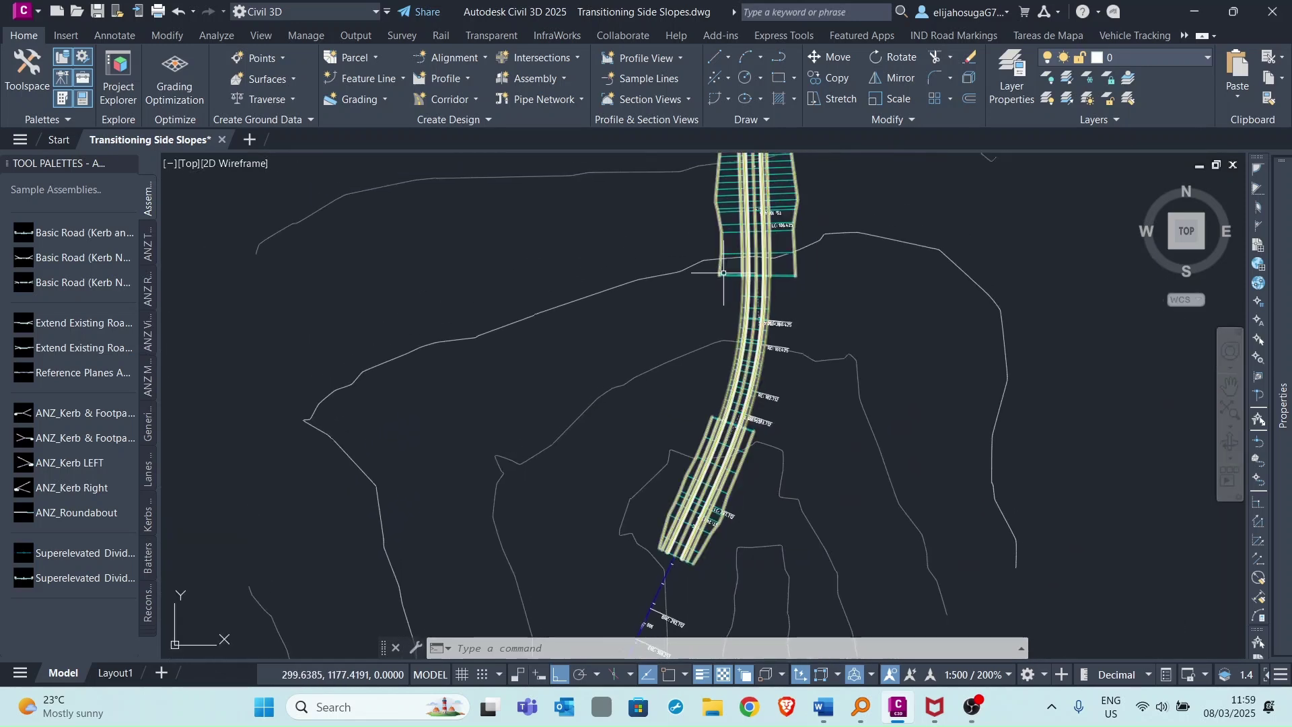
scroll(723, 272, up, 2)
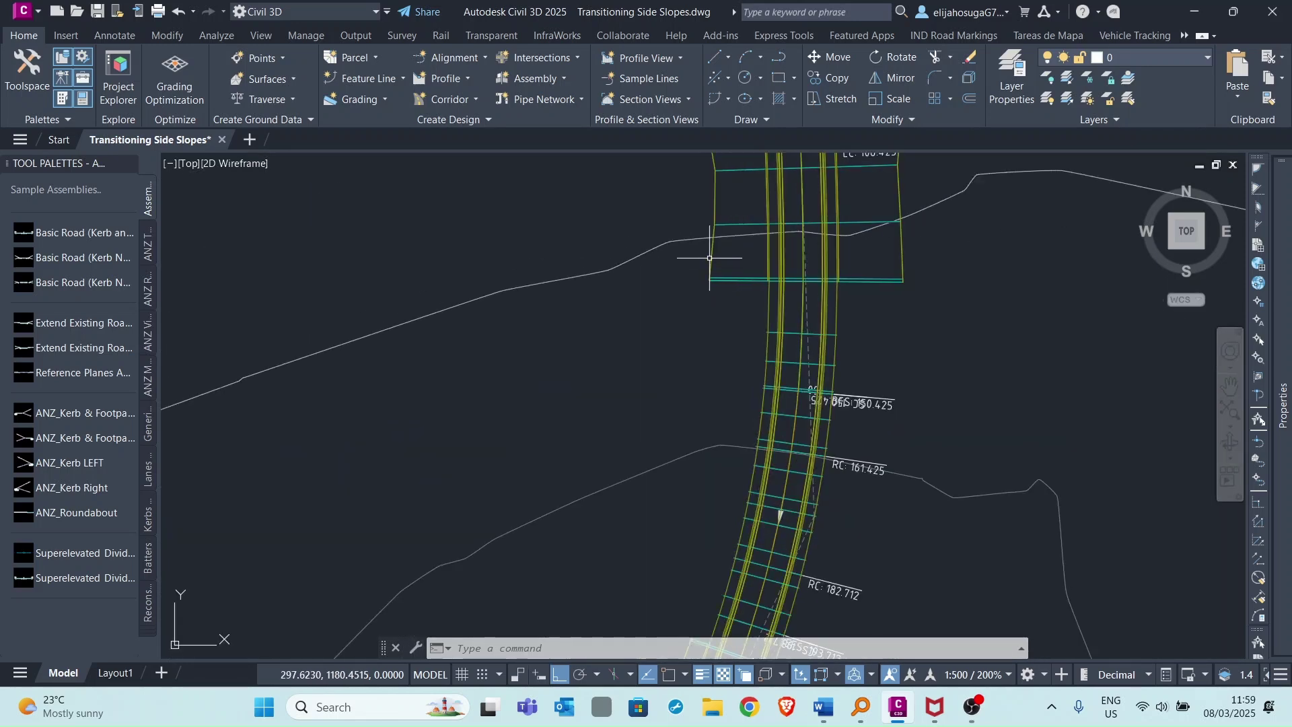
scroll(716, 281, down, 2)
scroll(669, 350, up, 2)
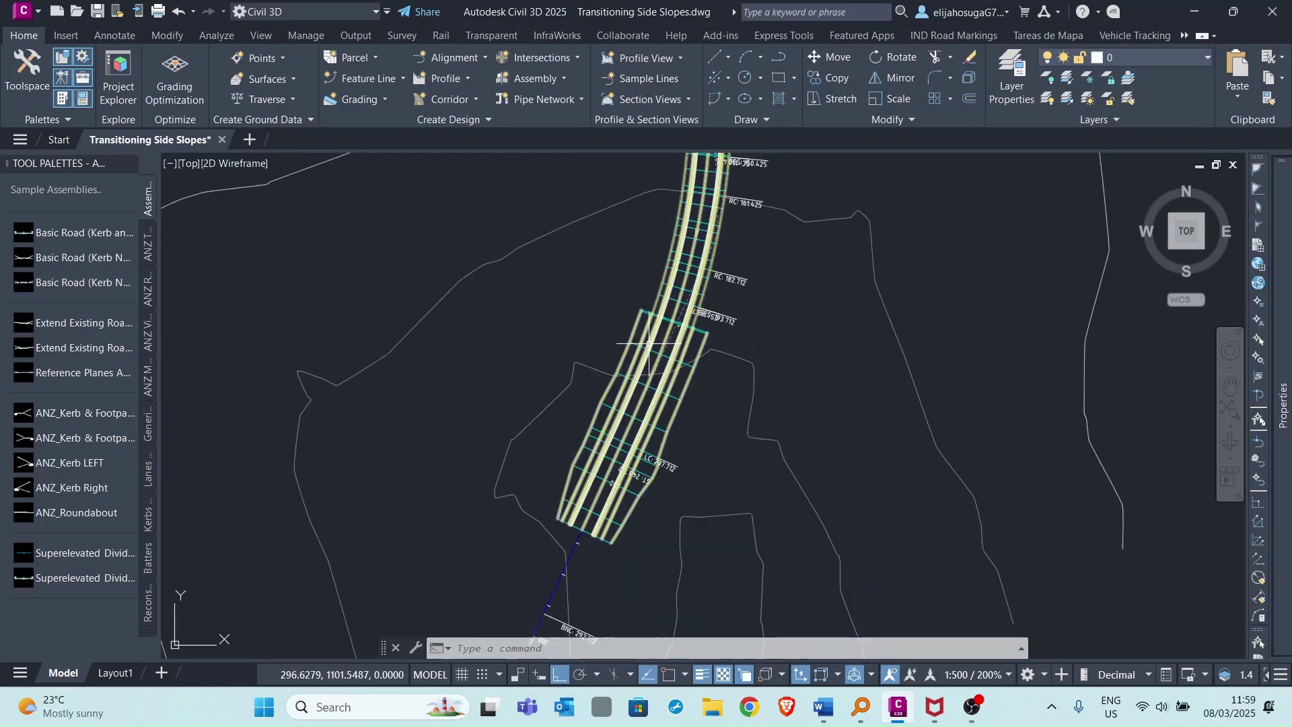
scroll(651, 277, down, 6)
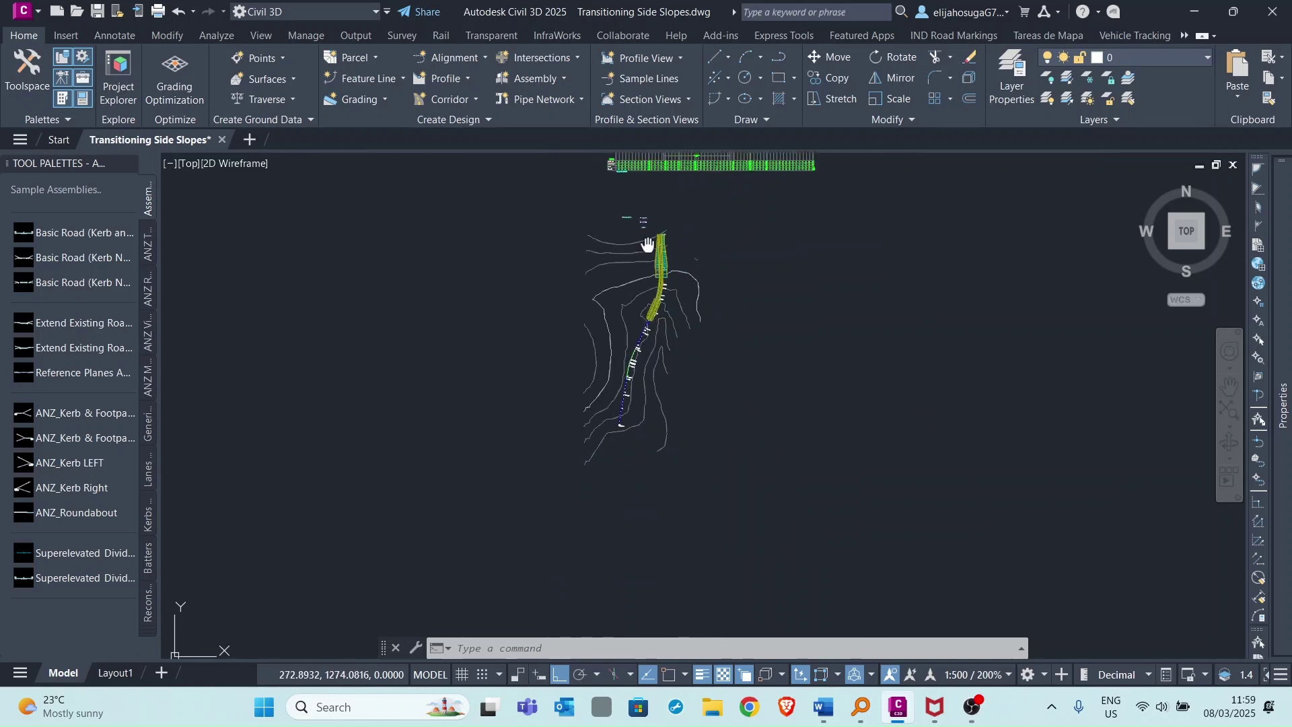
scroll(665, 371, up, 3)
scroll(663, 355, up, 1)
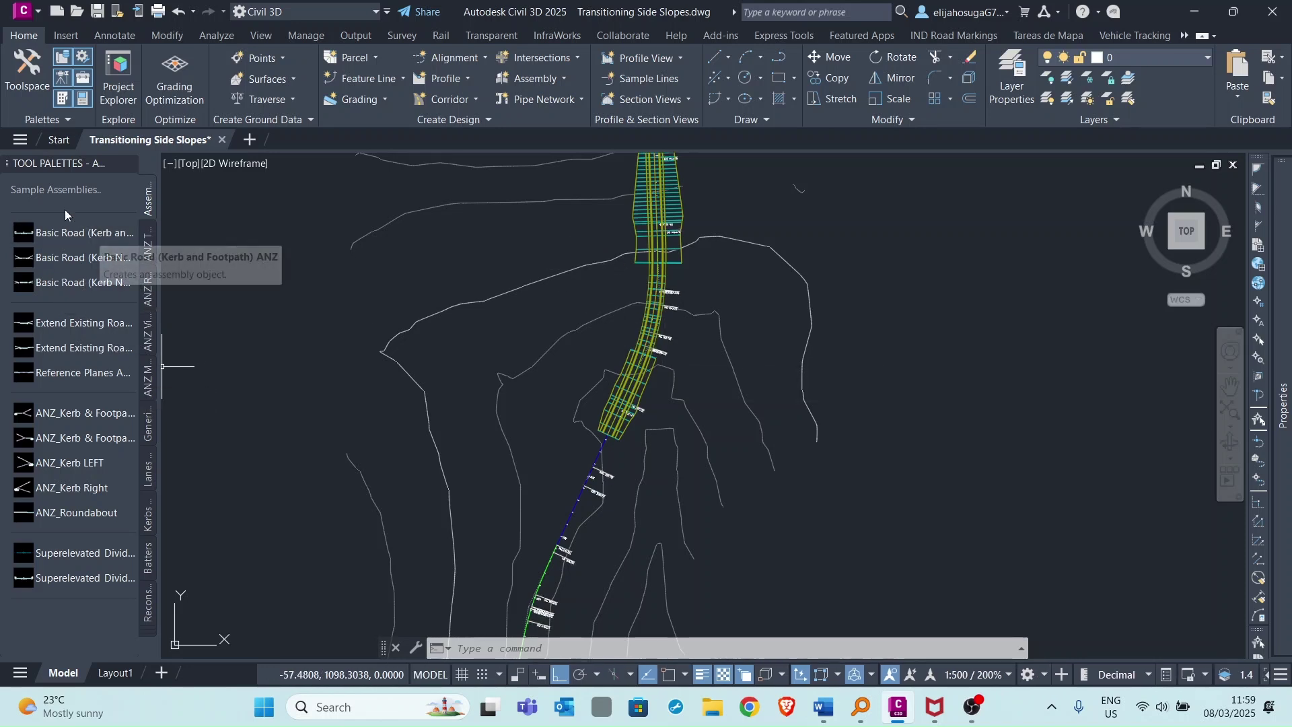
- Close the palette options with ANZ Content 2025 kept, and choose a Basic Road assembly
right_click(61, 165)
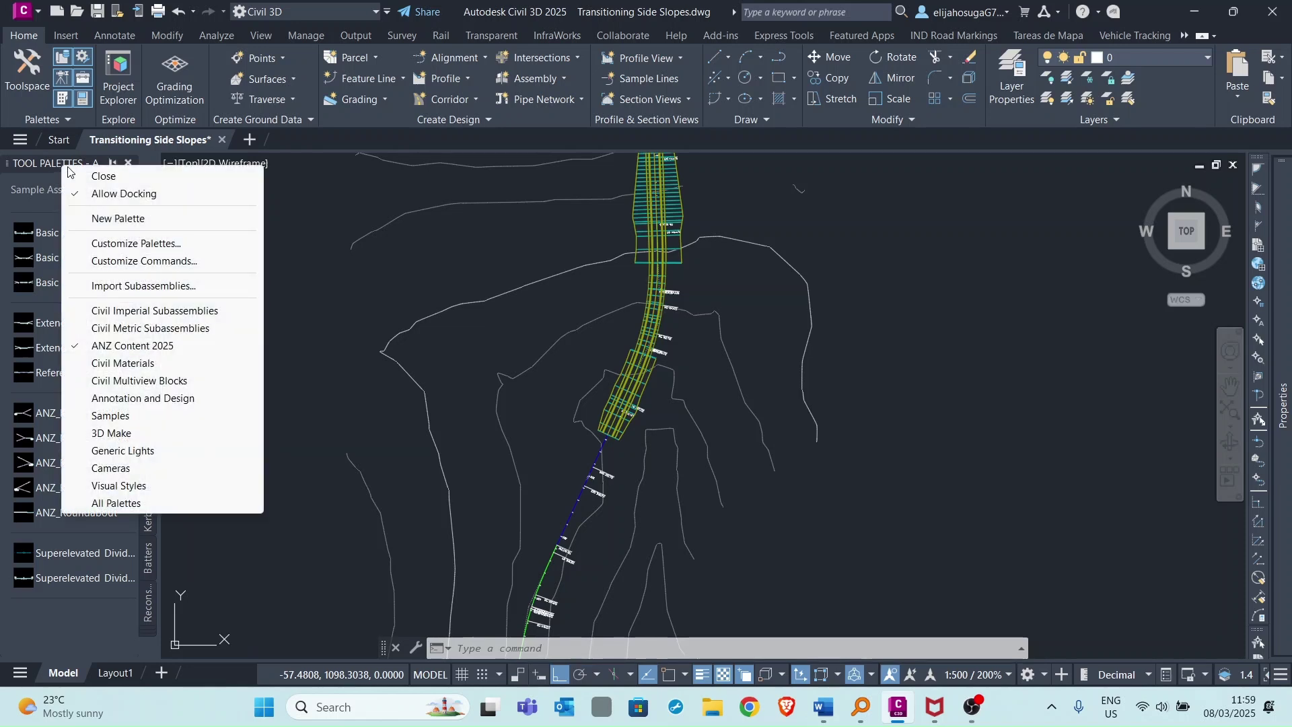
click(131, 348)
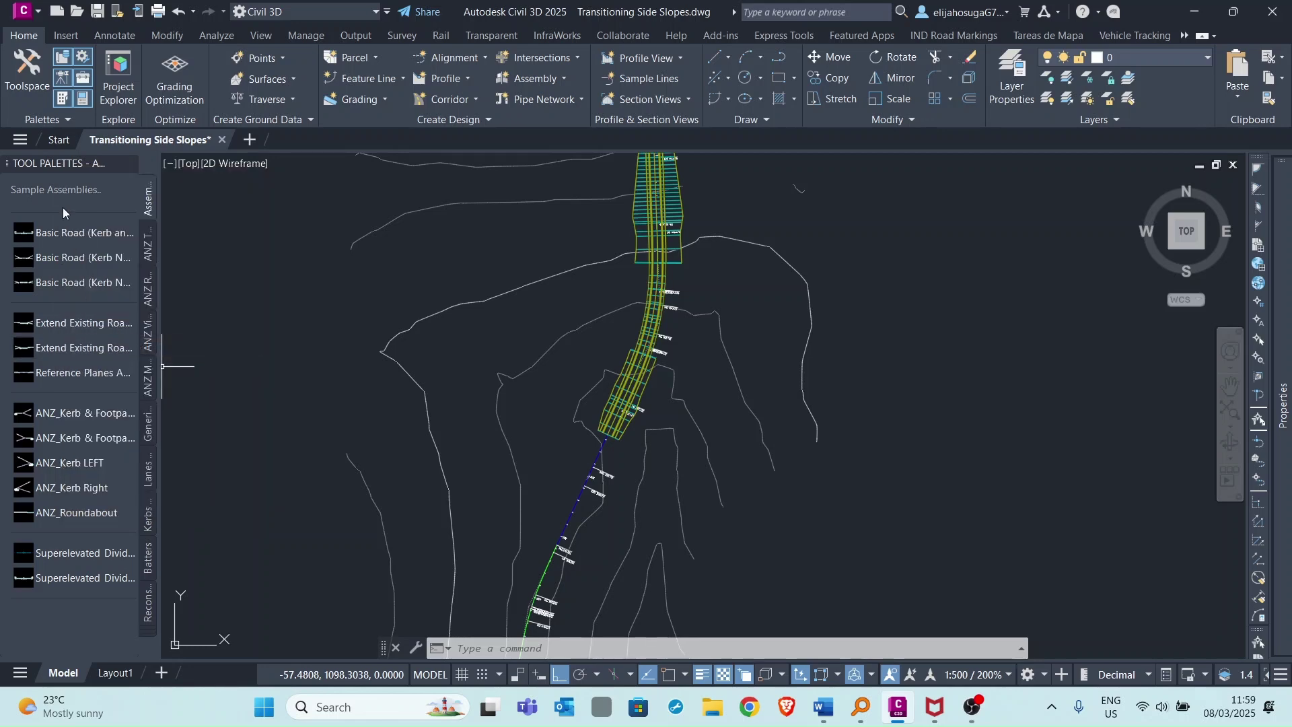
click(114, 272)
scroll(646, 303, down, 3)
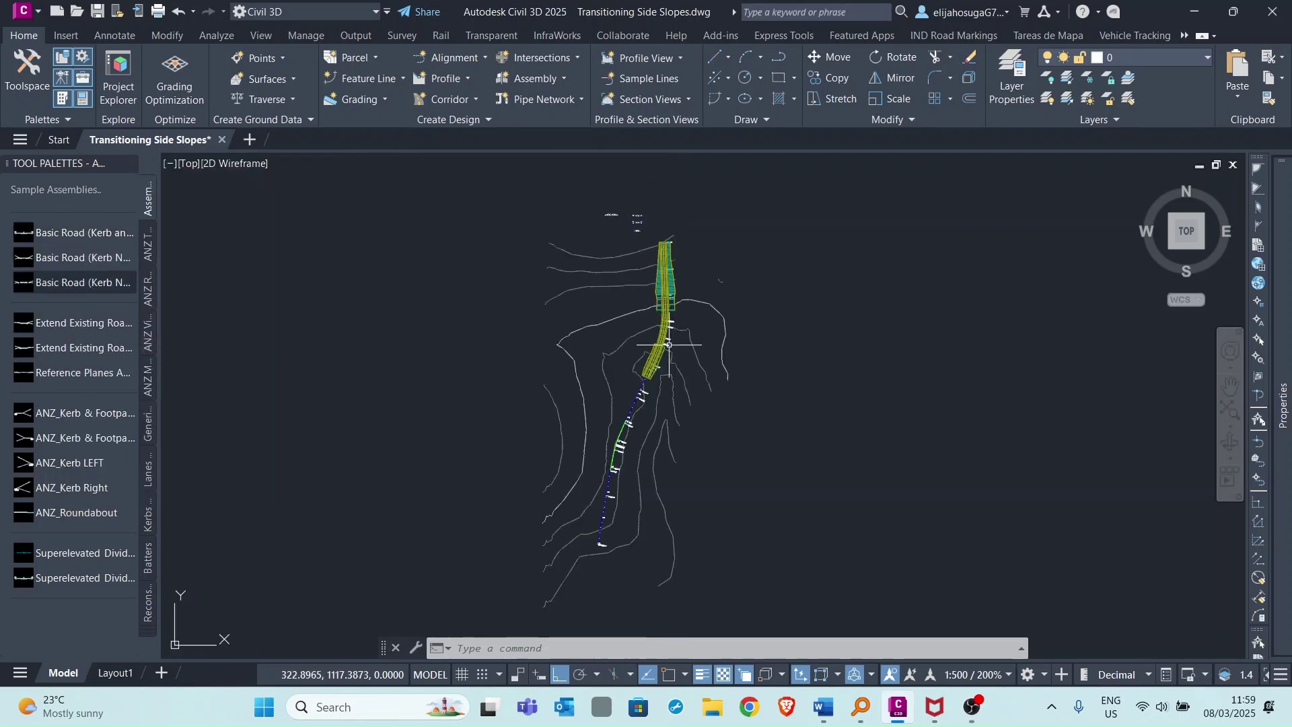
scroll(636, 344, up, 5)
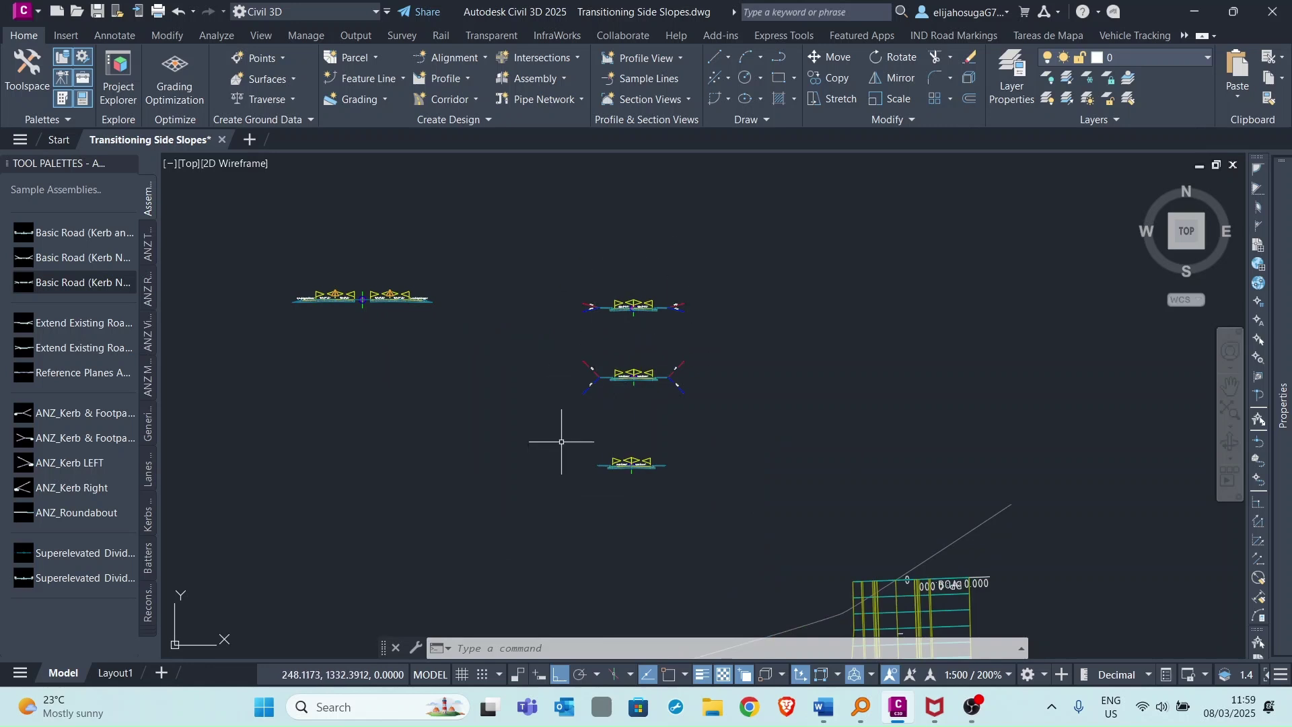
scroll(614, 310, up, 2)
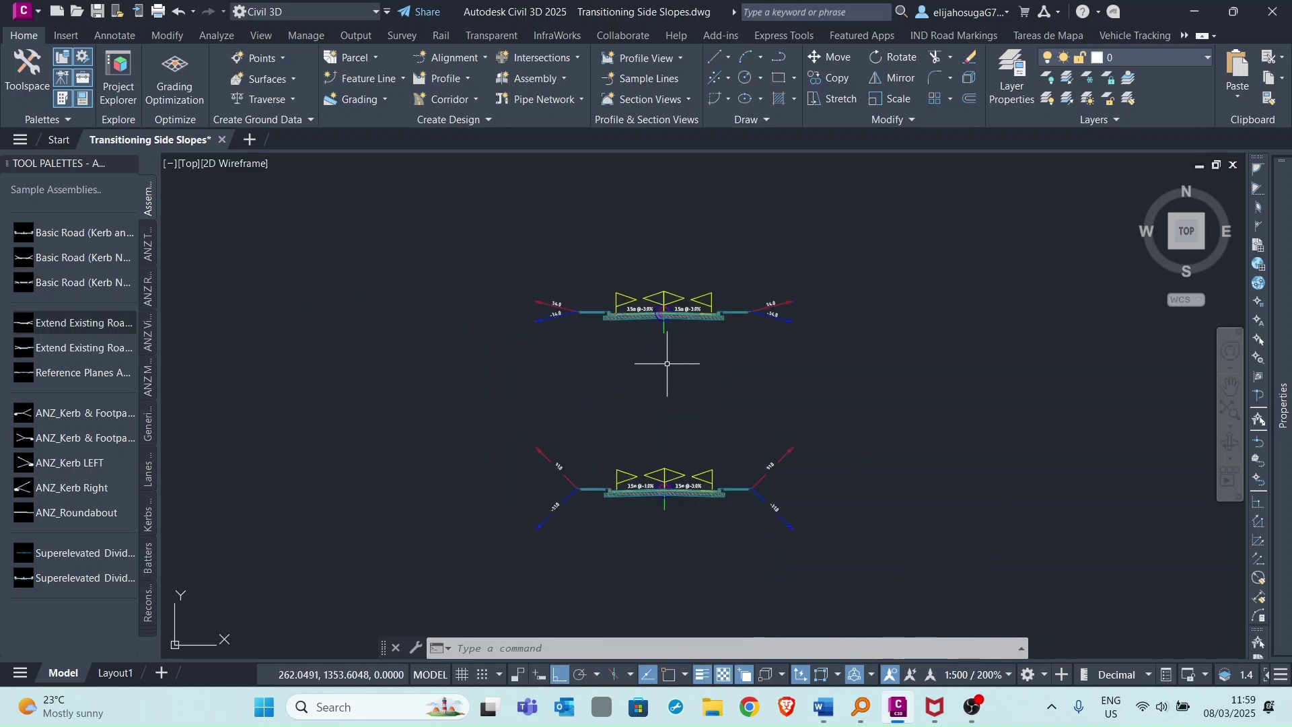
scroll(434, 333, down, 4)
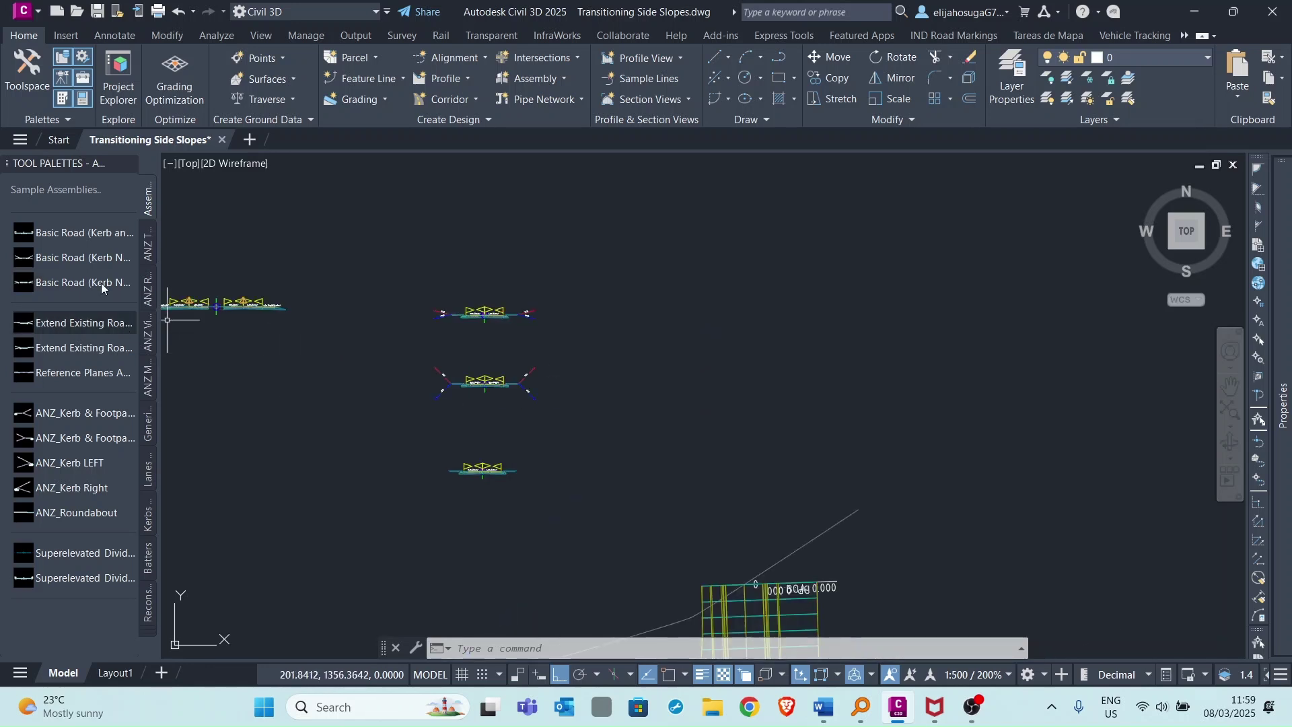
- Place a Basic Road (Kerb and Footpath) ANZ assembly beside the existing assemblies
click(76, 231)
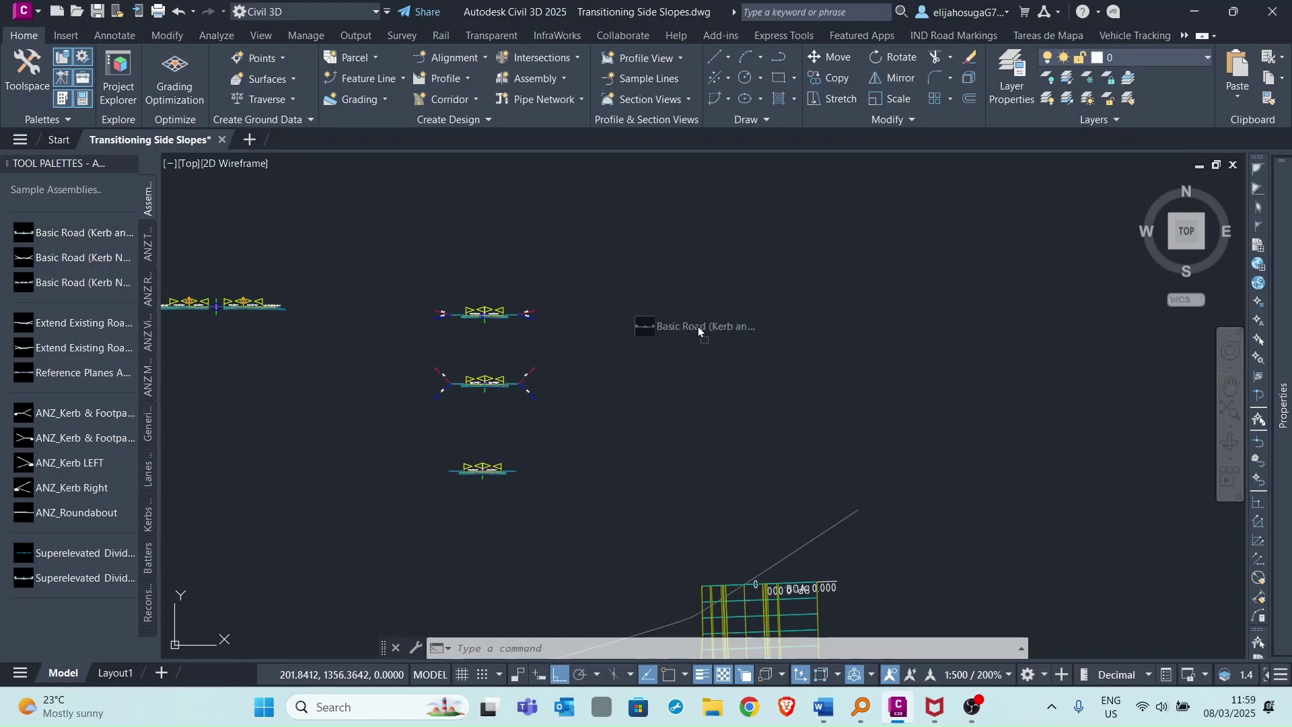
click(747, 317)
scroll(747, 317, up, 5)
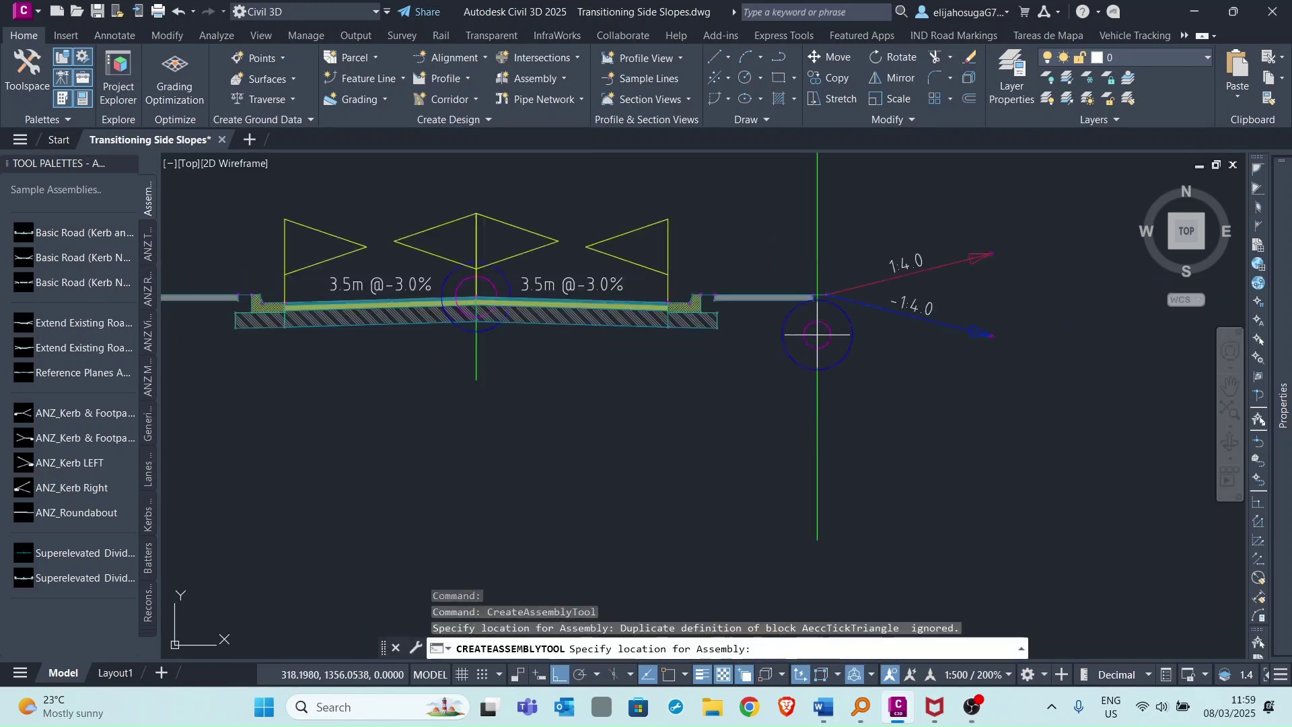
scroll(767, 321, up, 3)
key(Escape)
scroll(576, 303, down, 5)
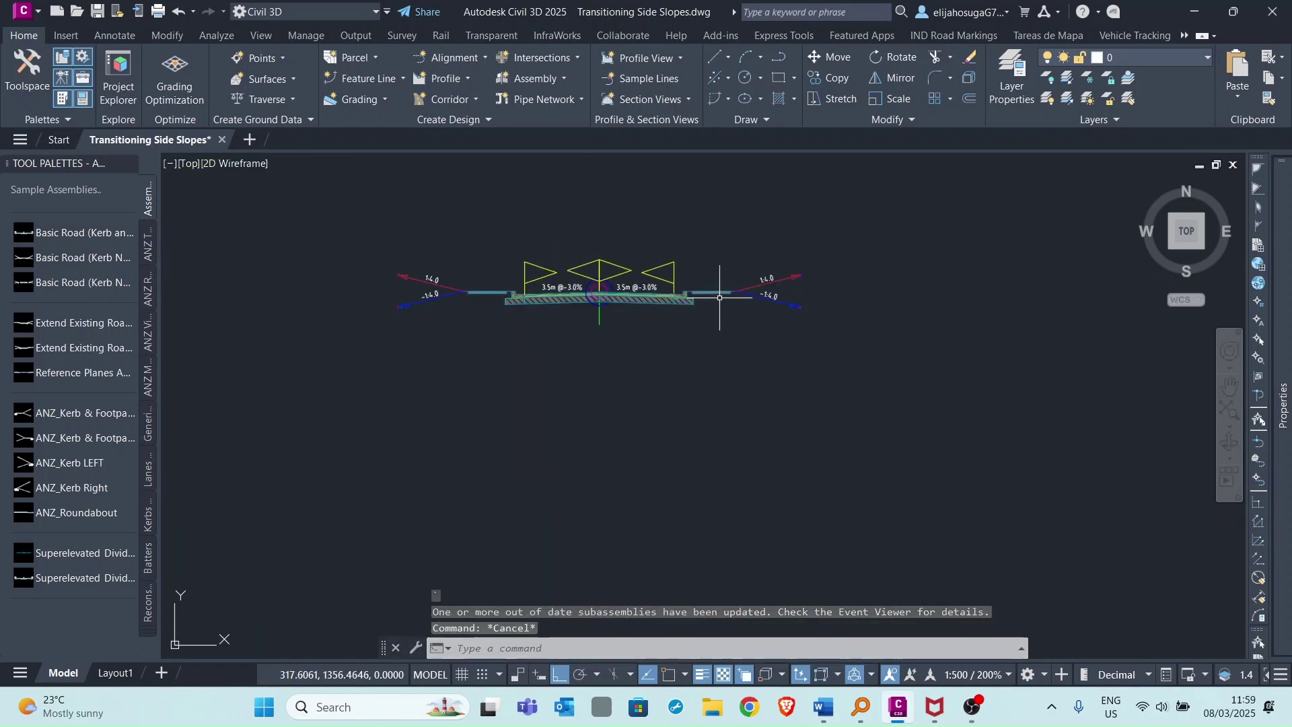
scroll(577, 338, down, 4)
scroll(518, 359, up, 2)
scroll(518, 358, down, 3)
scroll(541, 414, down, 2)
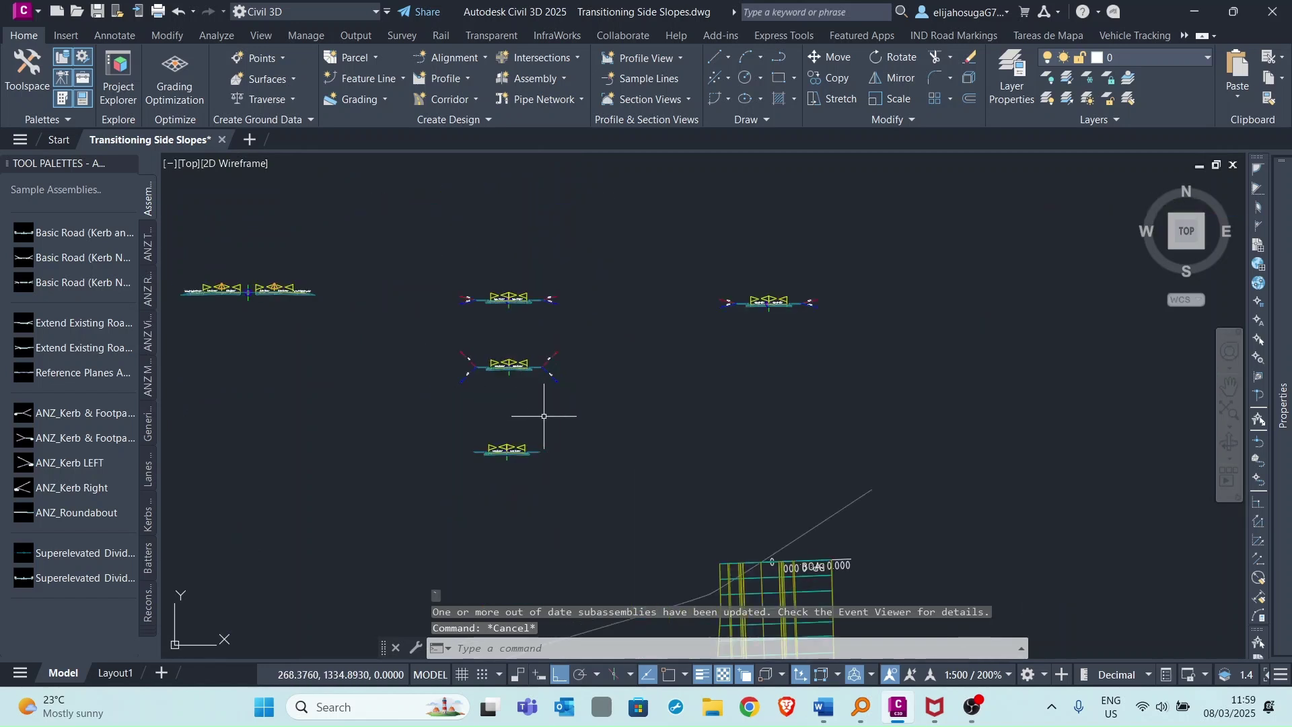
scroll(757, 323, up, 5)
middle_drag(756, 323, 694, 335)
scroll(695, 334, up, 2)
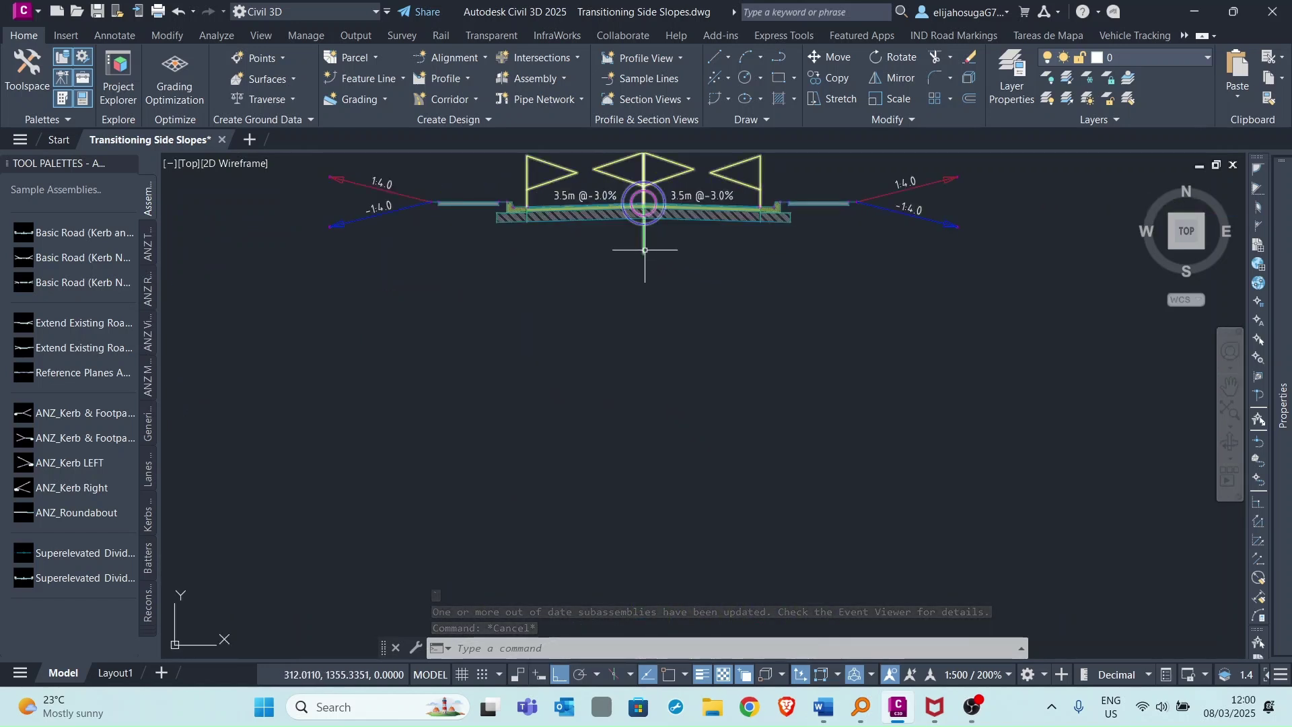
- Copy the new assembly below itself and inspect its right daylight slope subassembly
click(642, 210)
text(c)
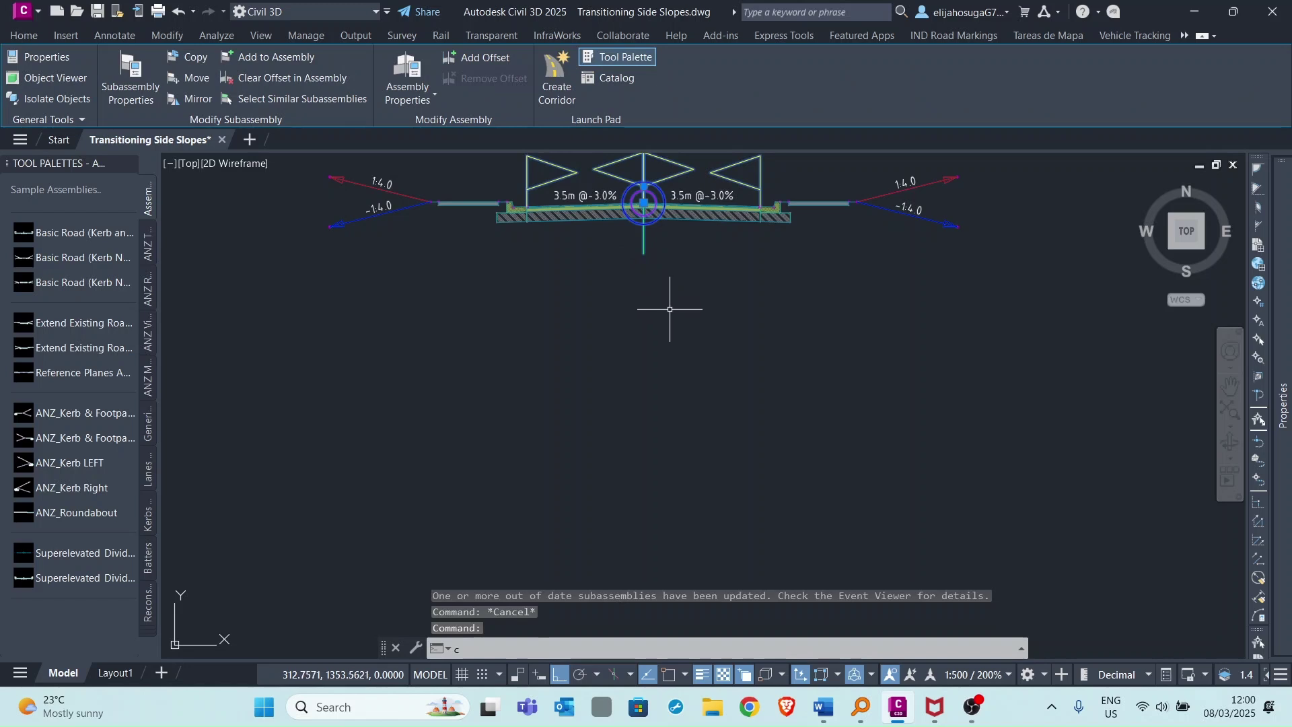
text(o)
key(Return)
click(643, 205)
scroll(674, 405, down, 4)
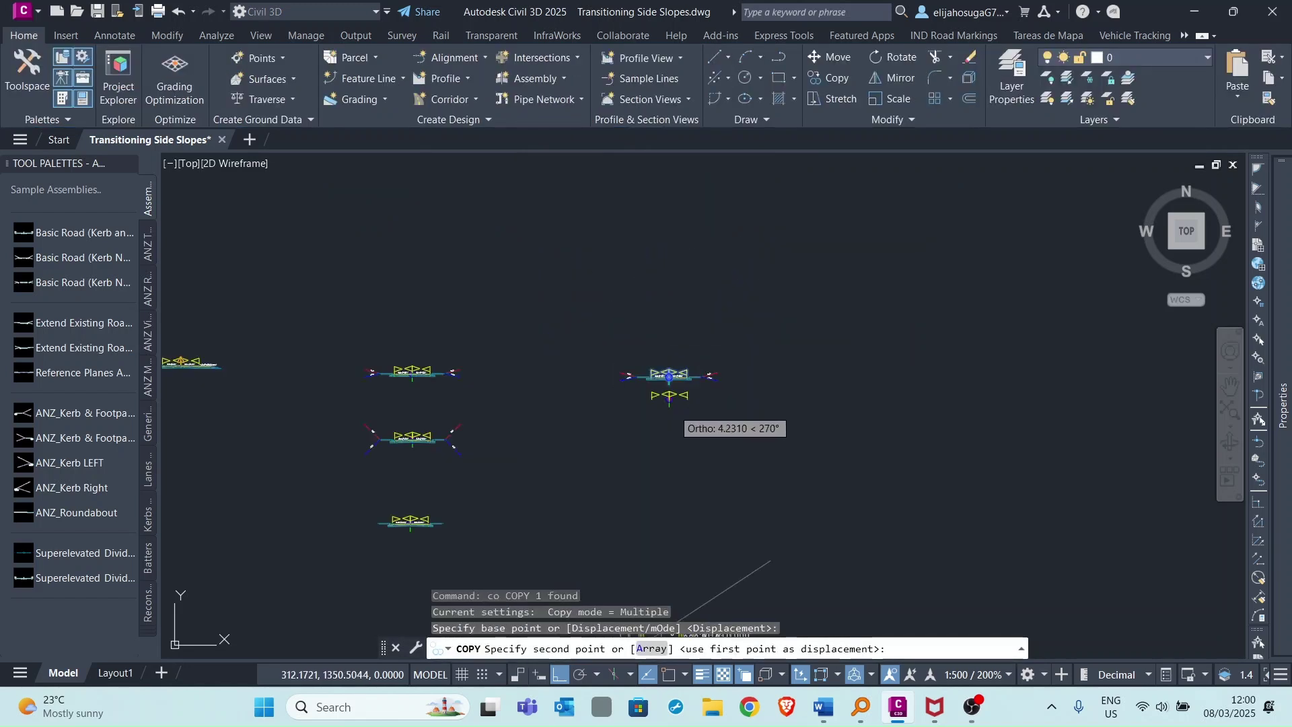
click(675, 436)
key(Escape)
scroll(692, 434, up, 3)
scroll(759, 387, up, 3)
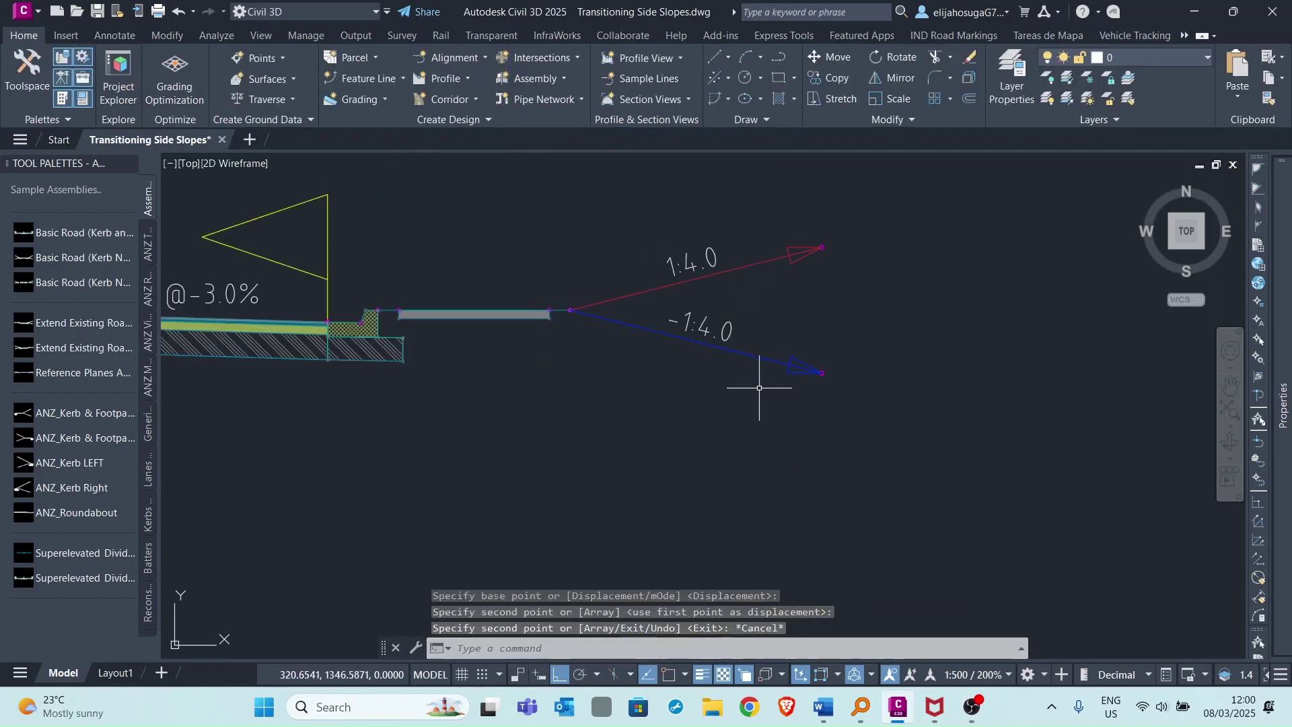
click(721, 344)
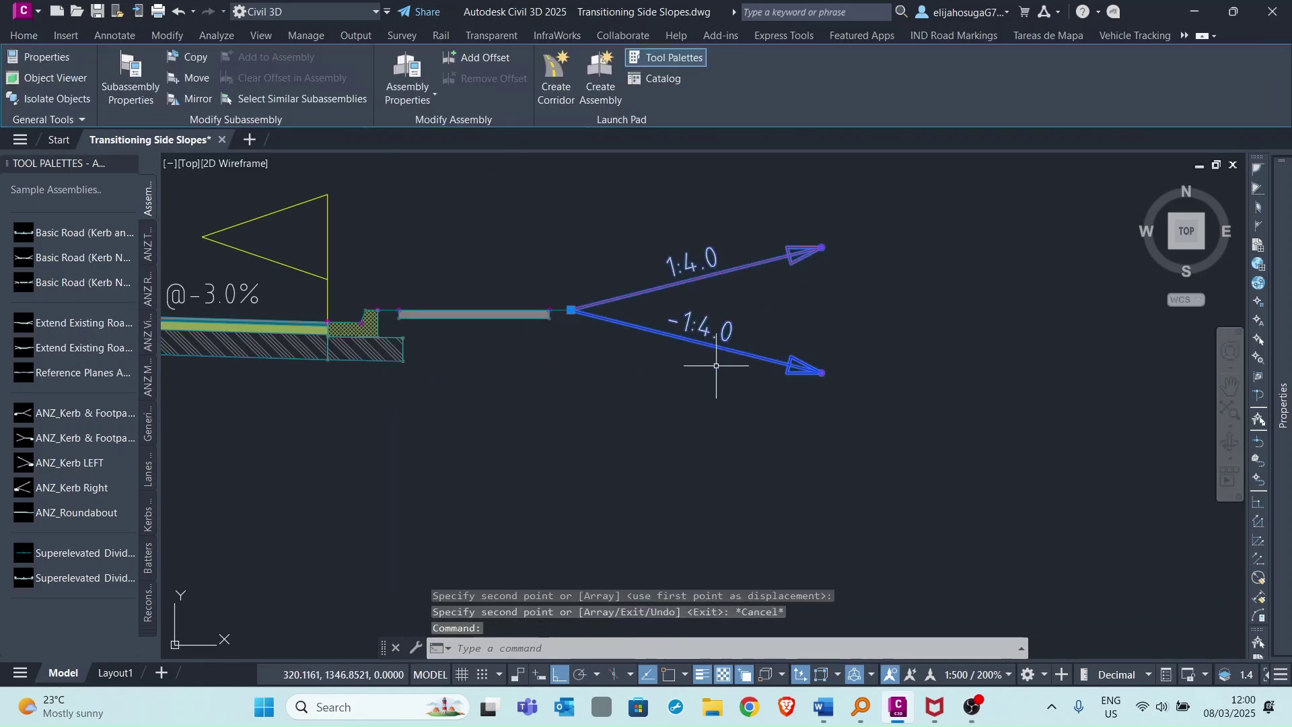
scroll(1170, 420, down, 5)
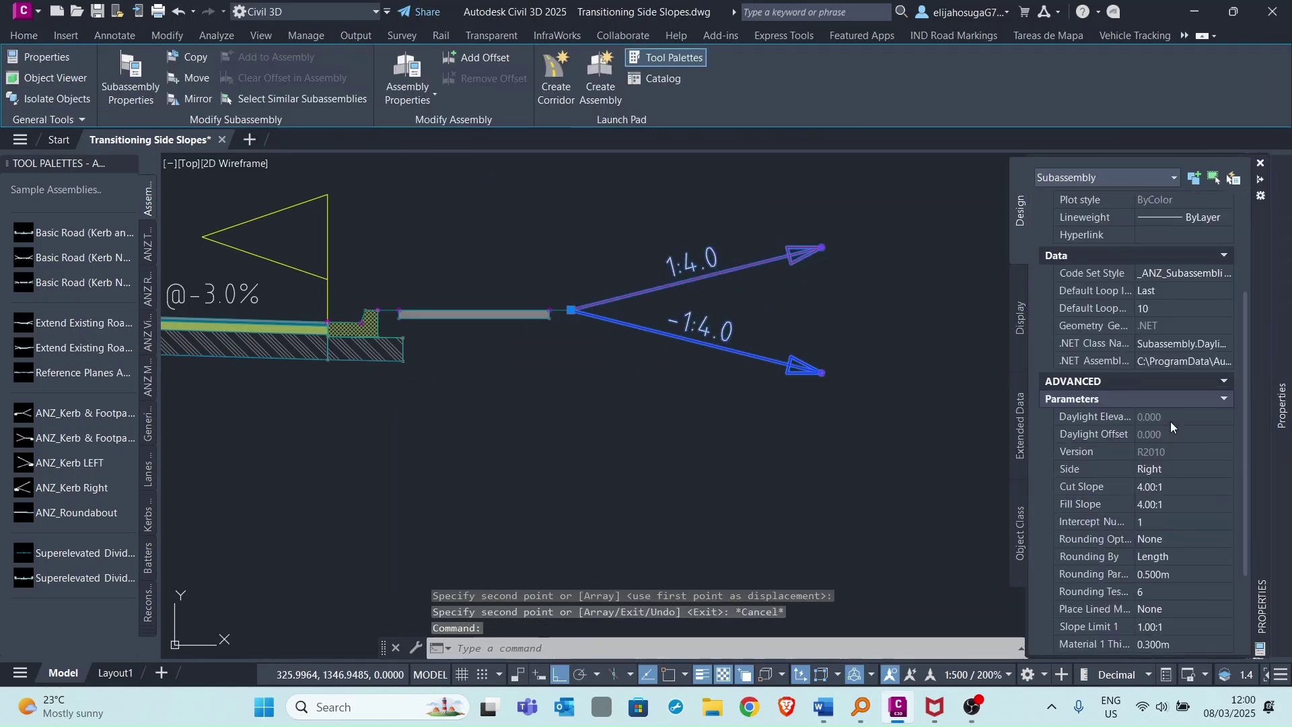
scroll(1170, 422, down, 2)
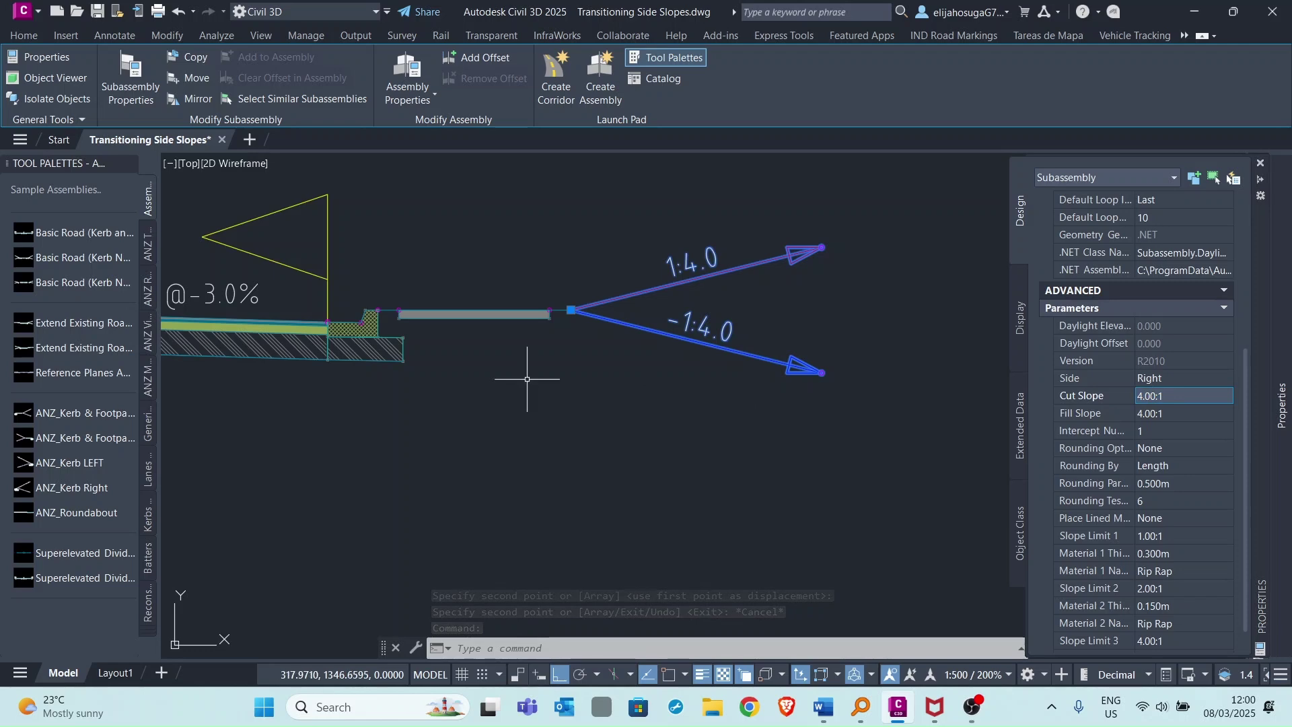
key(Escape)
scroll(581, 388, down, 4)
scroll(582, 389, down, 3)
scroll(693, 404, down, 3)
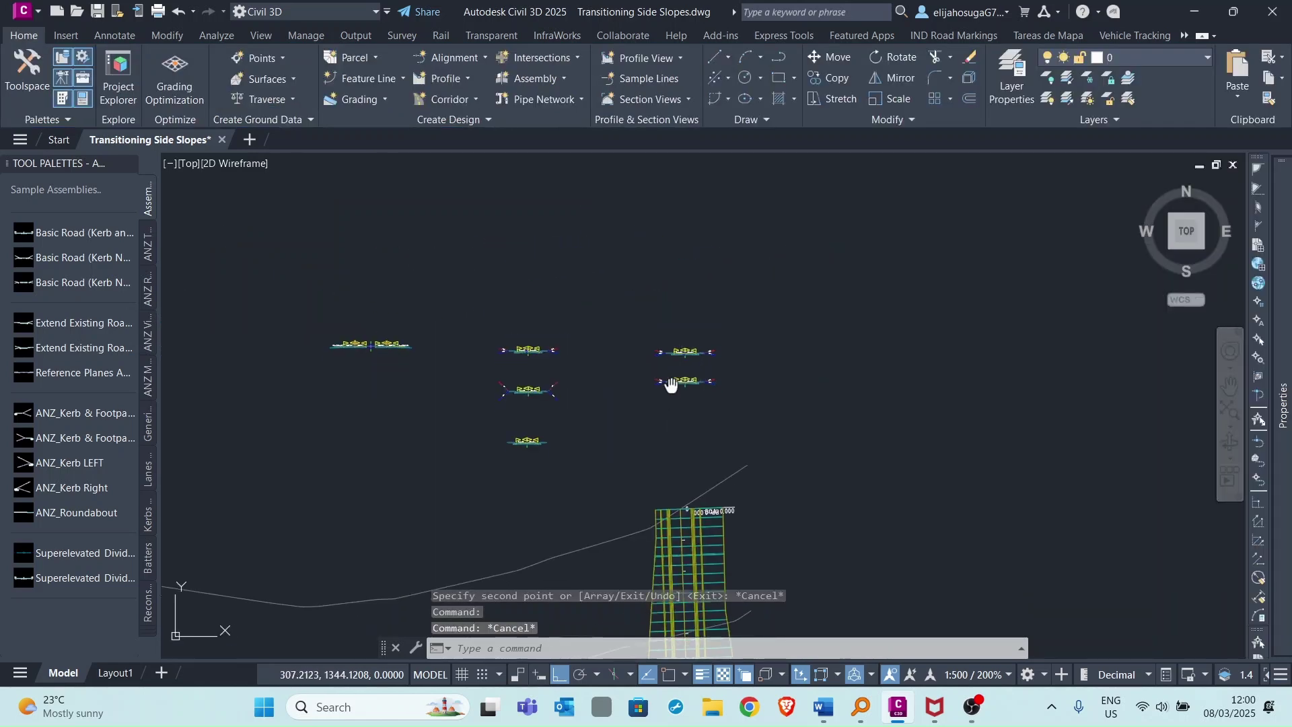
- Switch the tool palette to ANZ VicRoads Country Kit and pick the Daylight subassembly
middle_drag(697, 549, 693, 293)
scroll(692, 374, down, 3)
scroll(675, 459, down, 2)
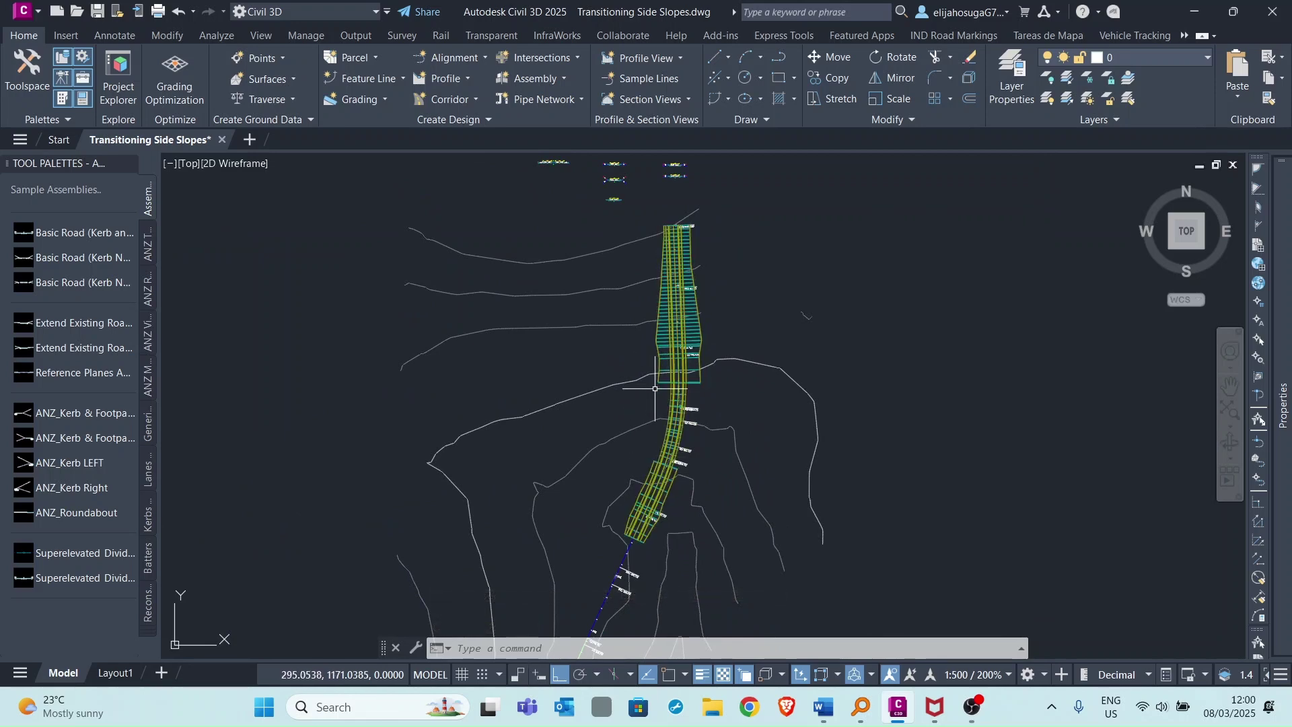
scroll(662, 434, up, 3)
scroll(662, 414, down, 5)
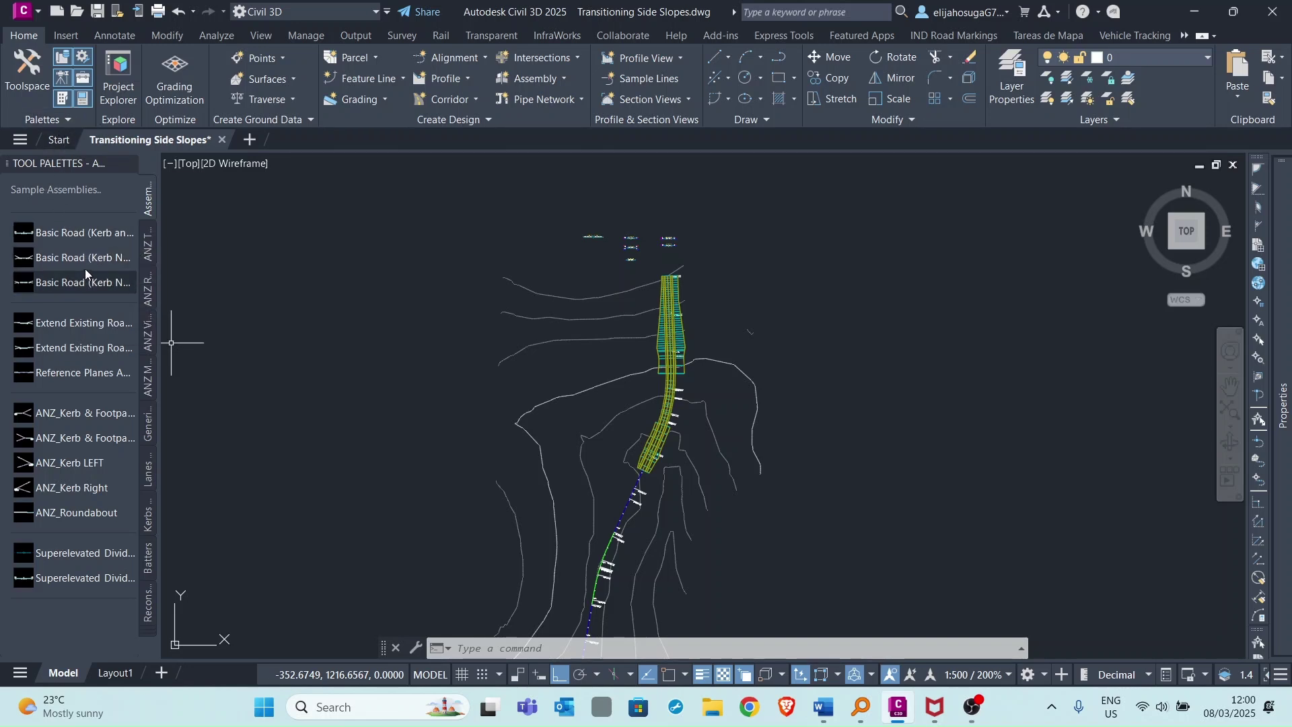
right_click(56, 163)
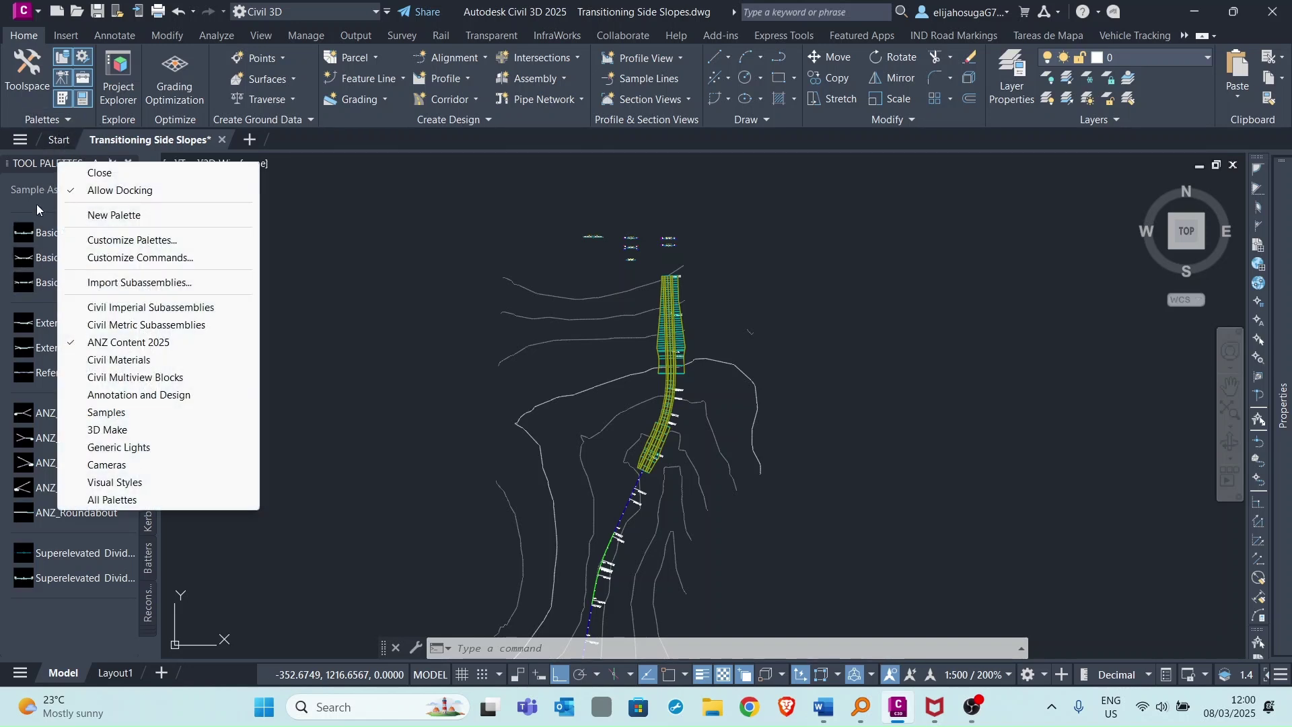
click(119, 350)
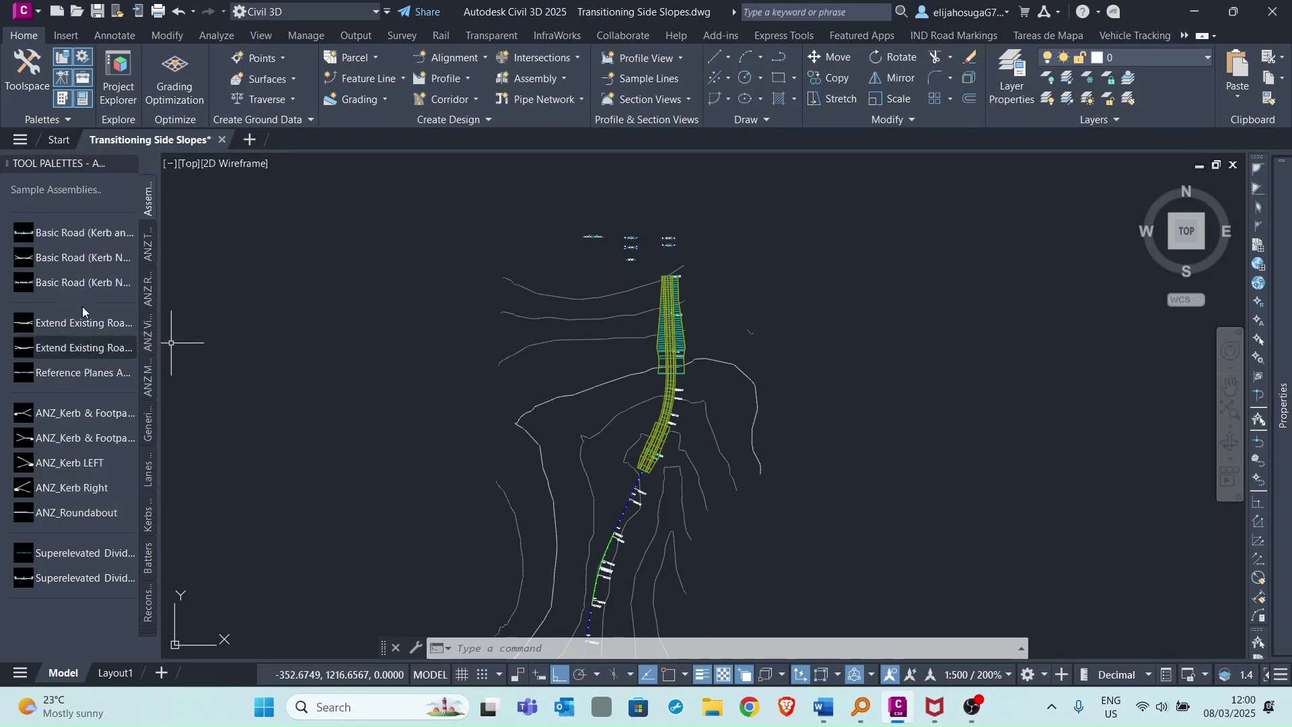
click(152, 635)
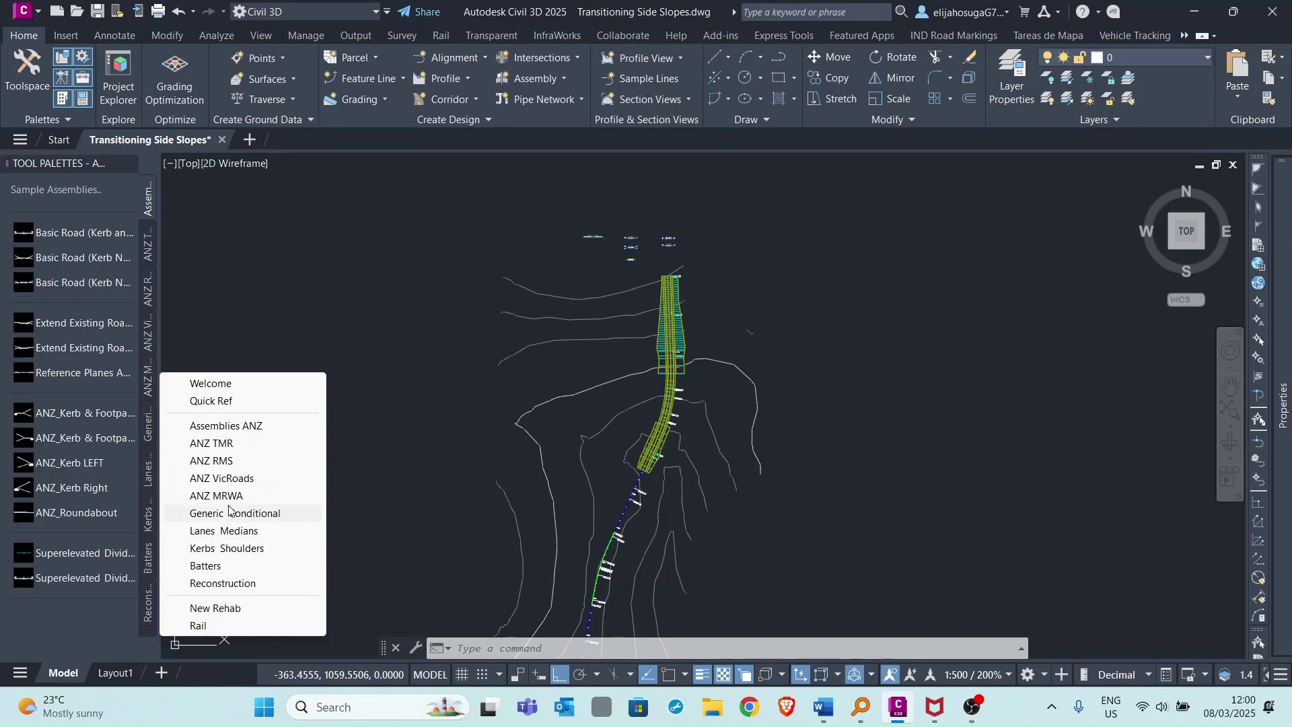
click(239, 479)
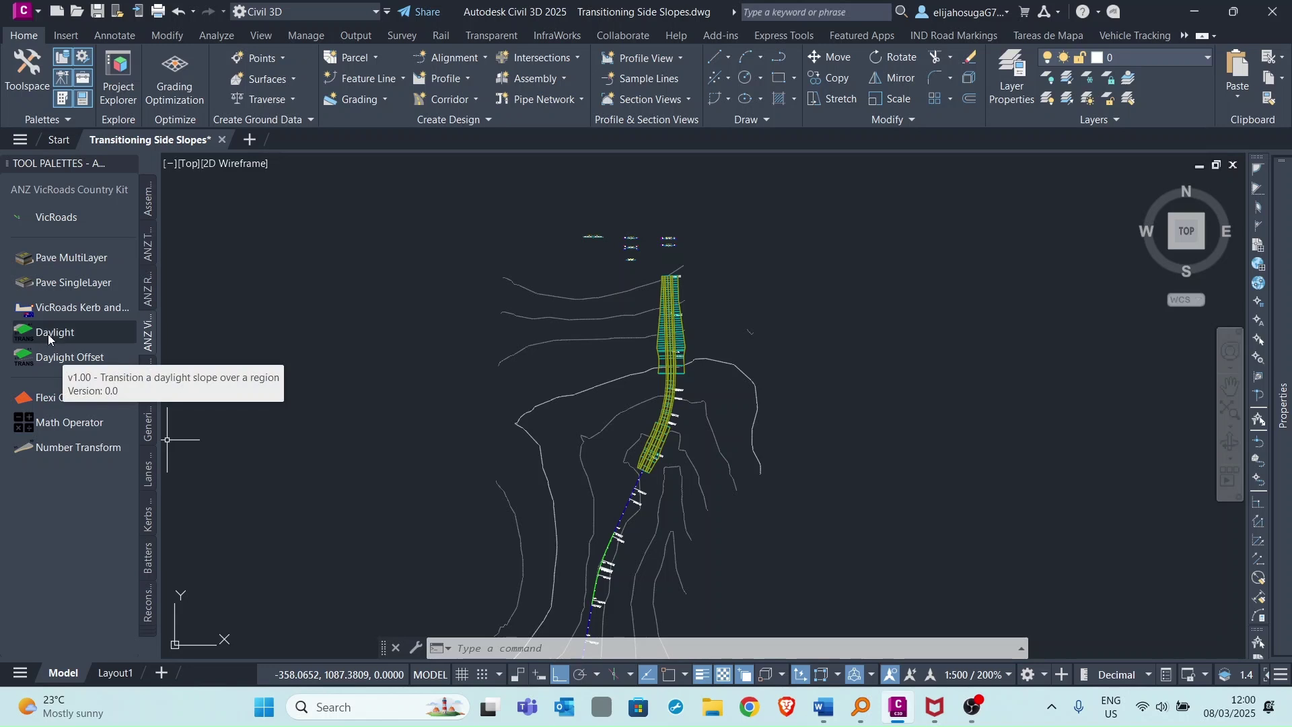
click(53, 338)
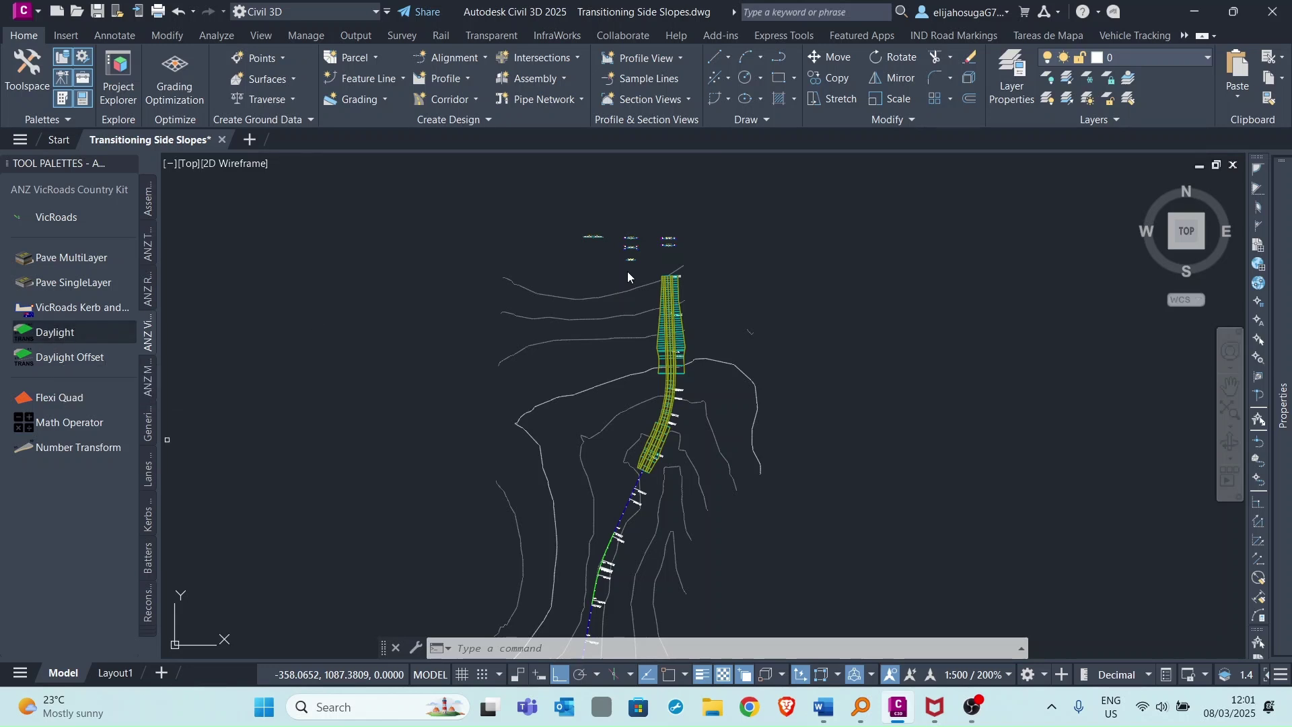
scroll(644, 286, up, 5)
scroll(611, 273, up, 5)
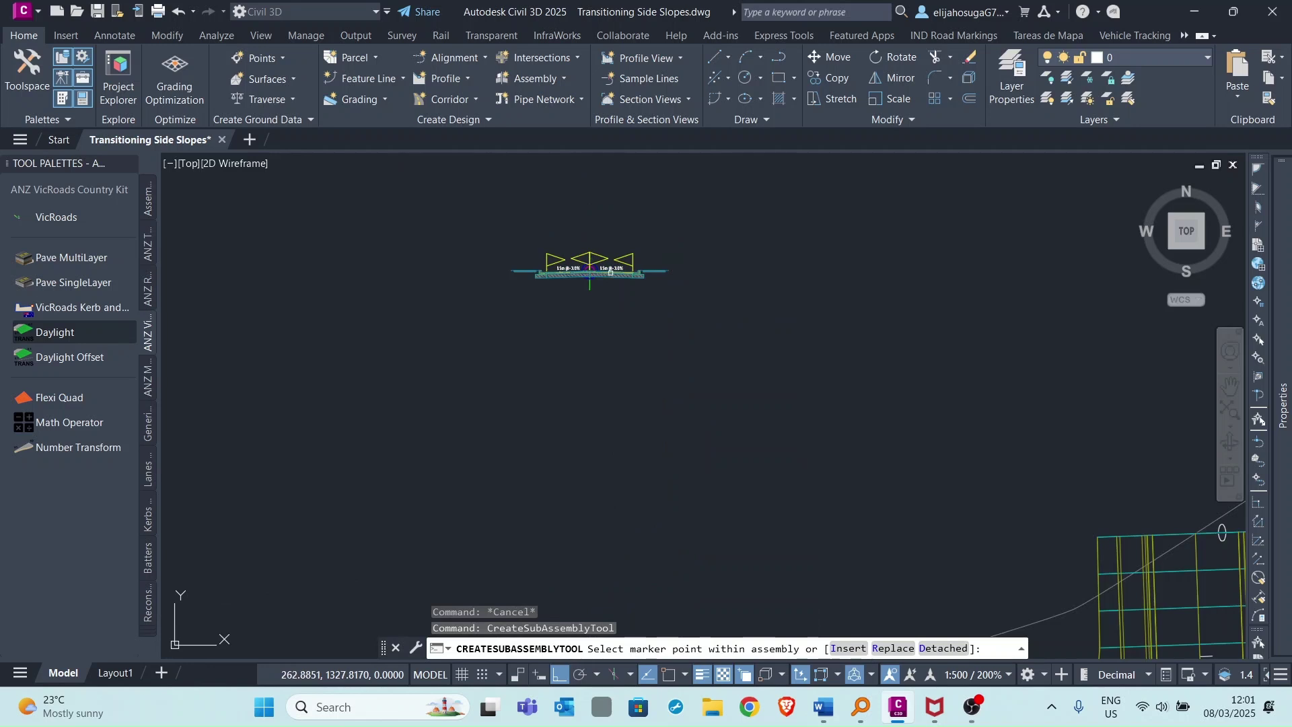
scroll(661, 271, up, 3)
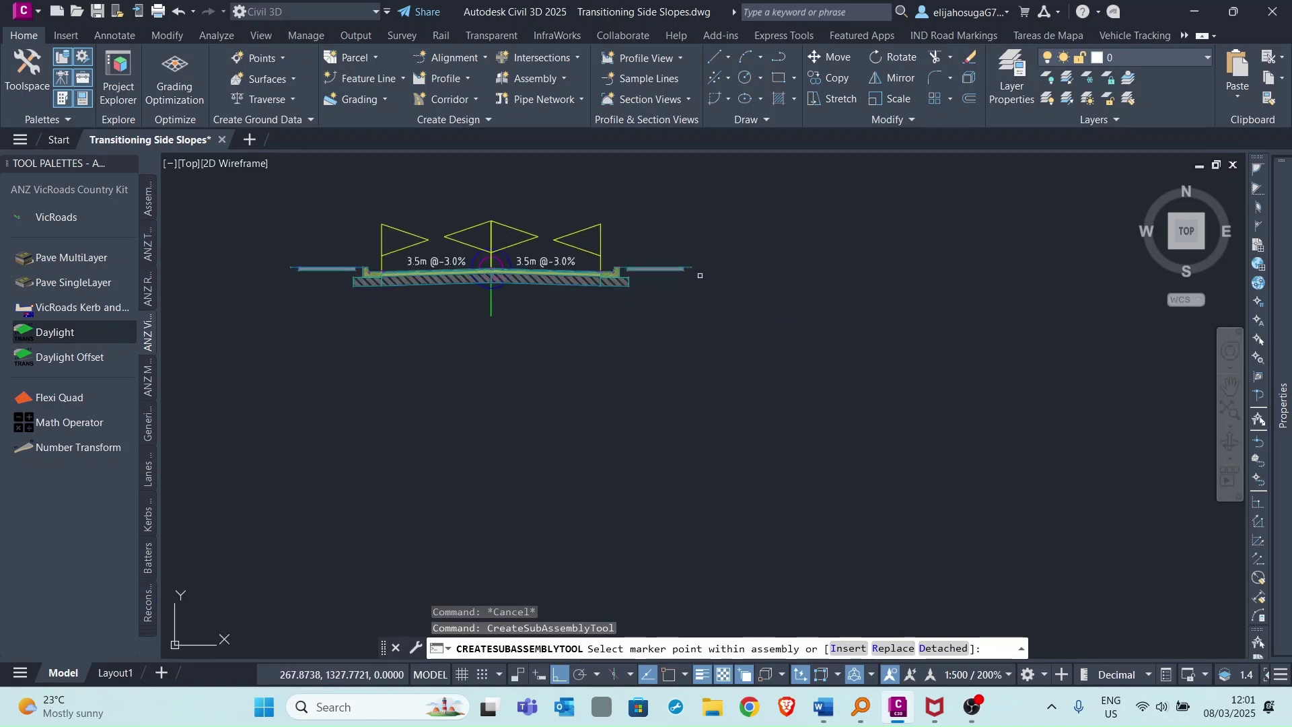
scroll(700, 275, up, 5)
scroll(696, 268, up, 3)
scroll(673, 263, up, 2)
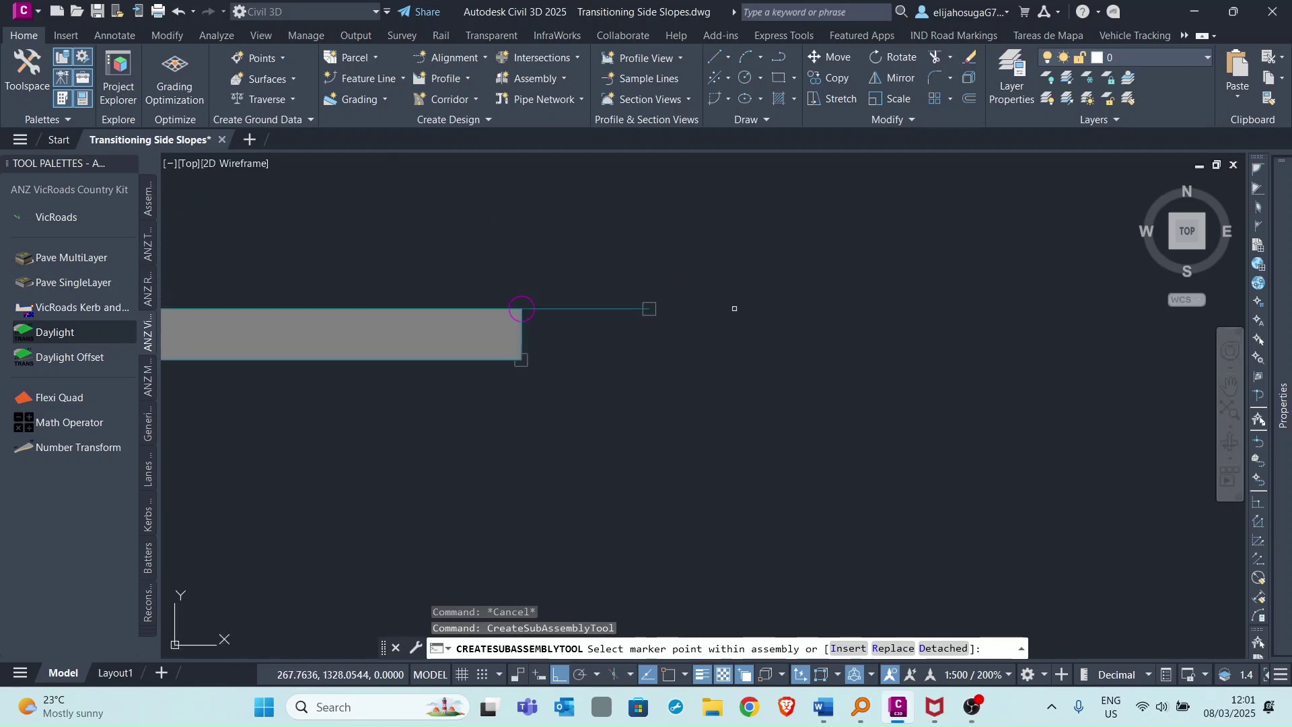
- Attach the Daylight subassembly to the assembly's right edge marker and select it
click(650, 309)
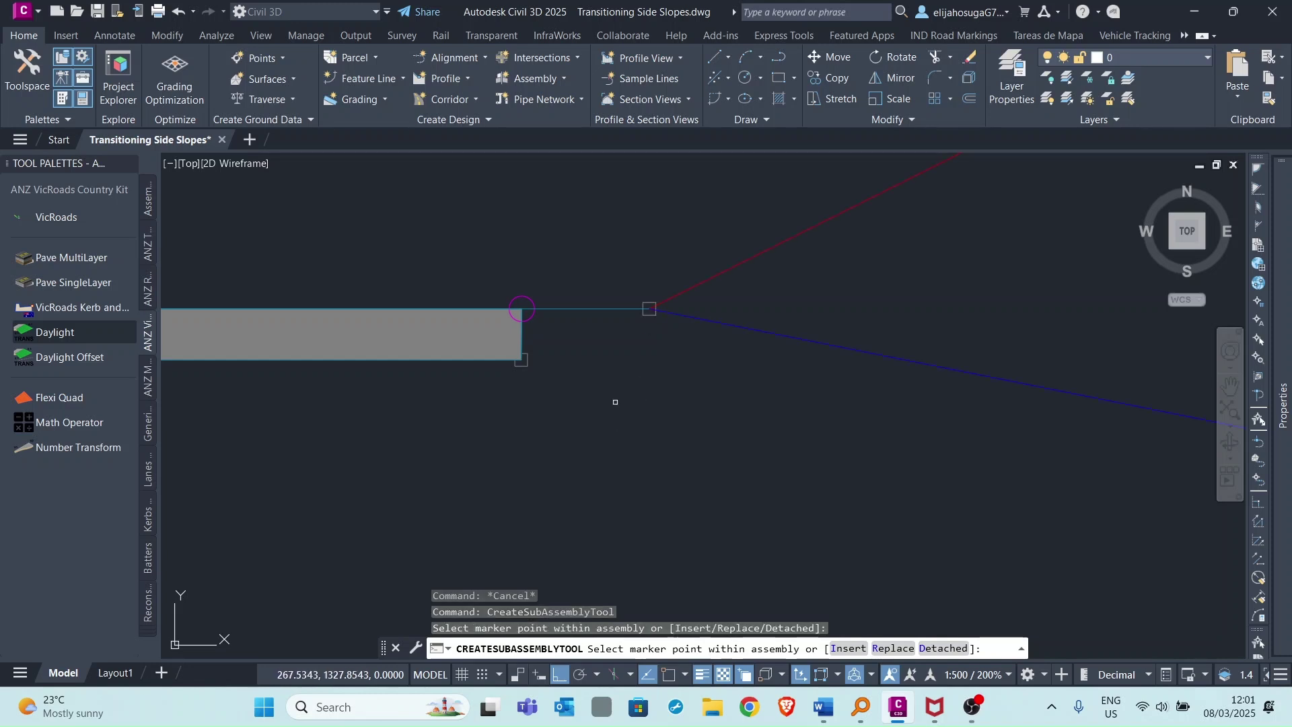
scroll(614, 402, down, 3)
key(Escape)
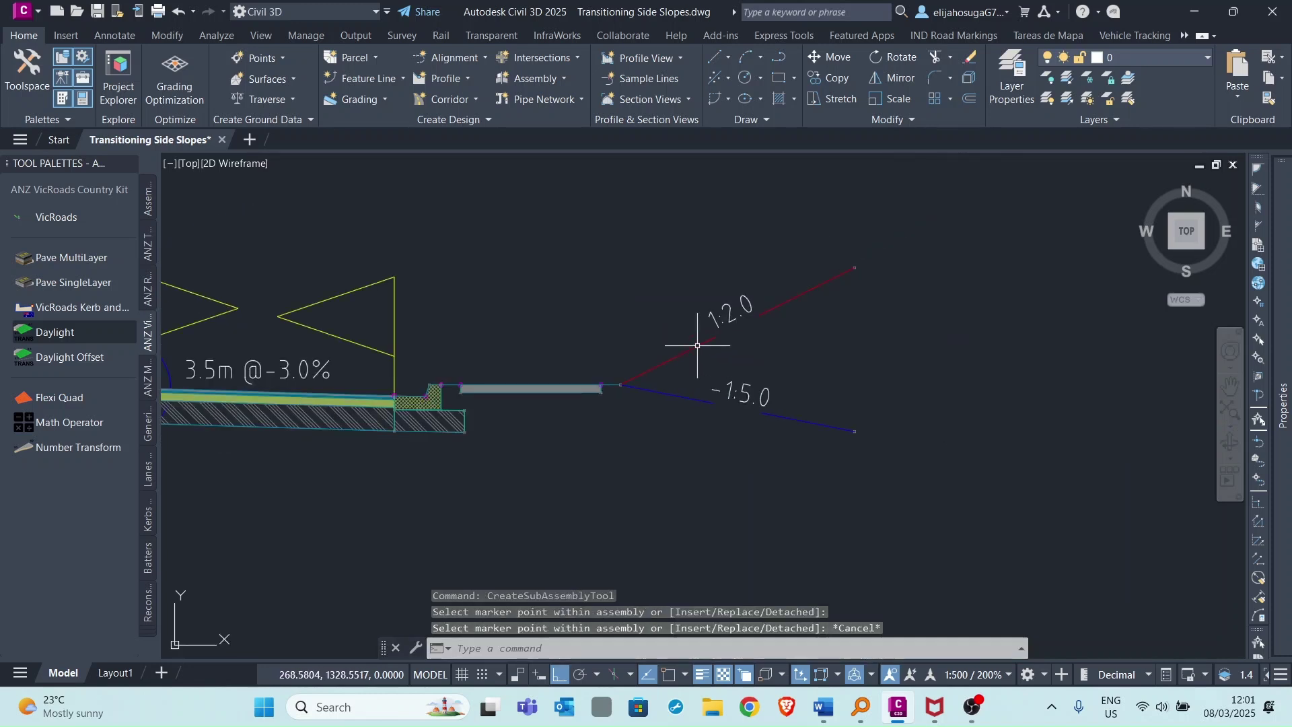
click(692, 349)
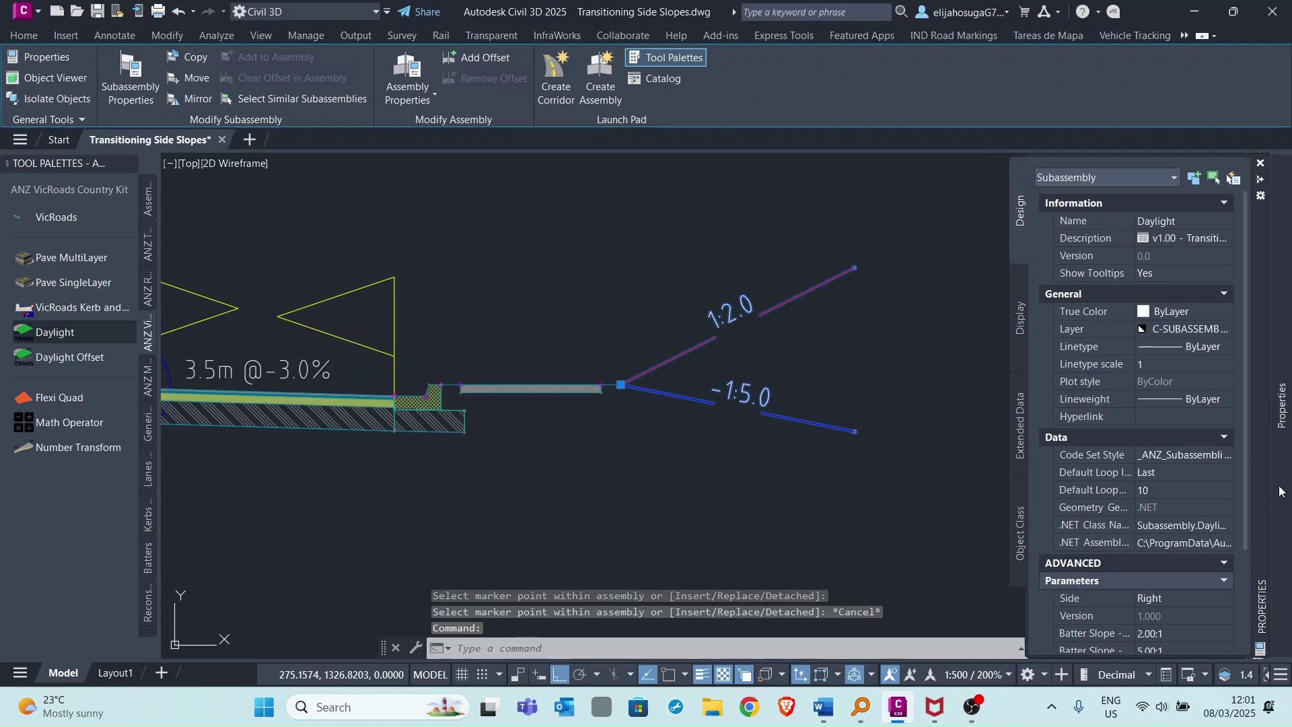
scroll(707, 404, down, 2)
scroll(697, 370, down, 5)
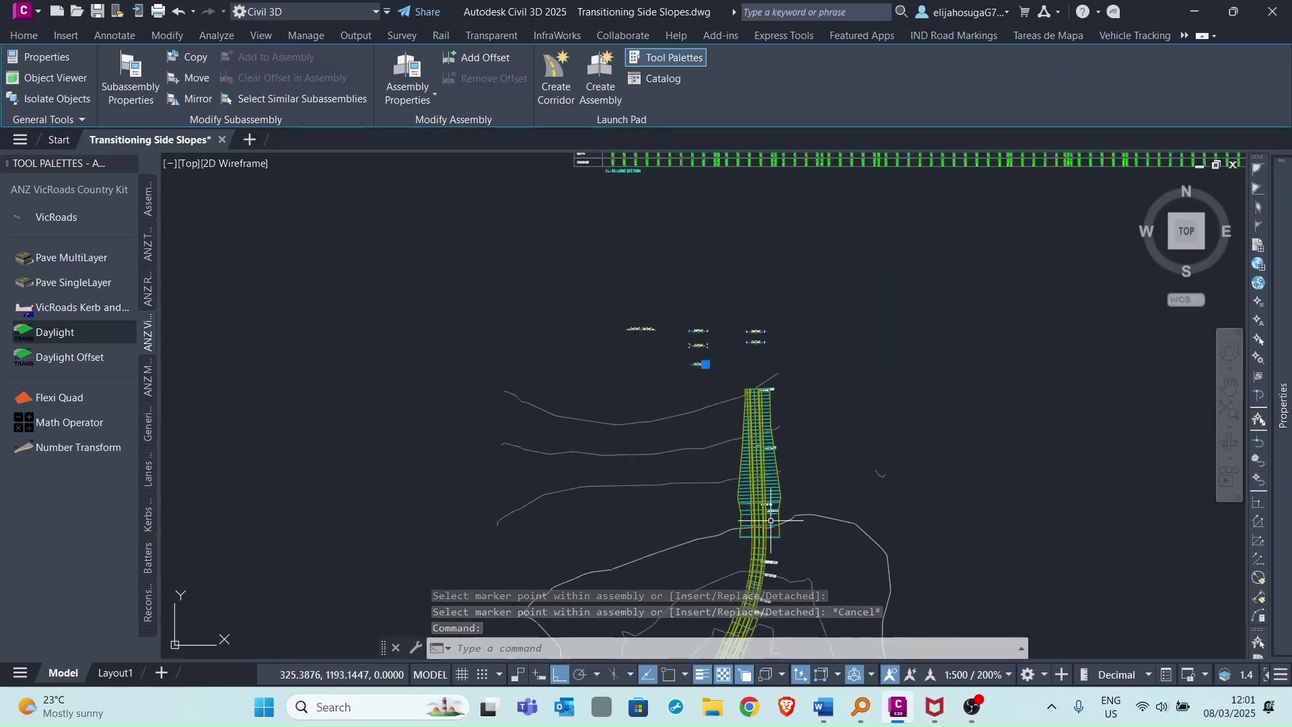
scroll(716, 423, up, 2)
scroll(669, 383, down, 4)
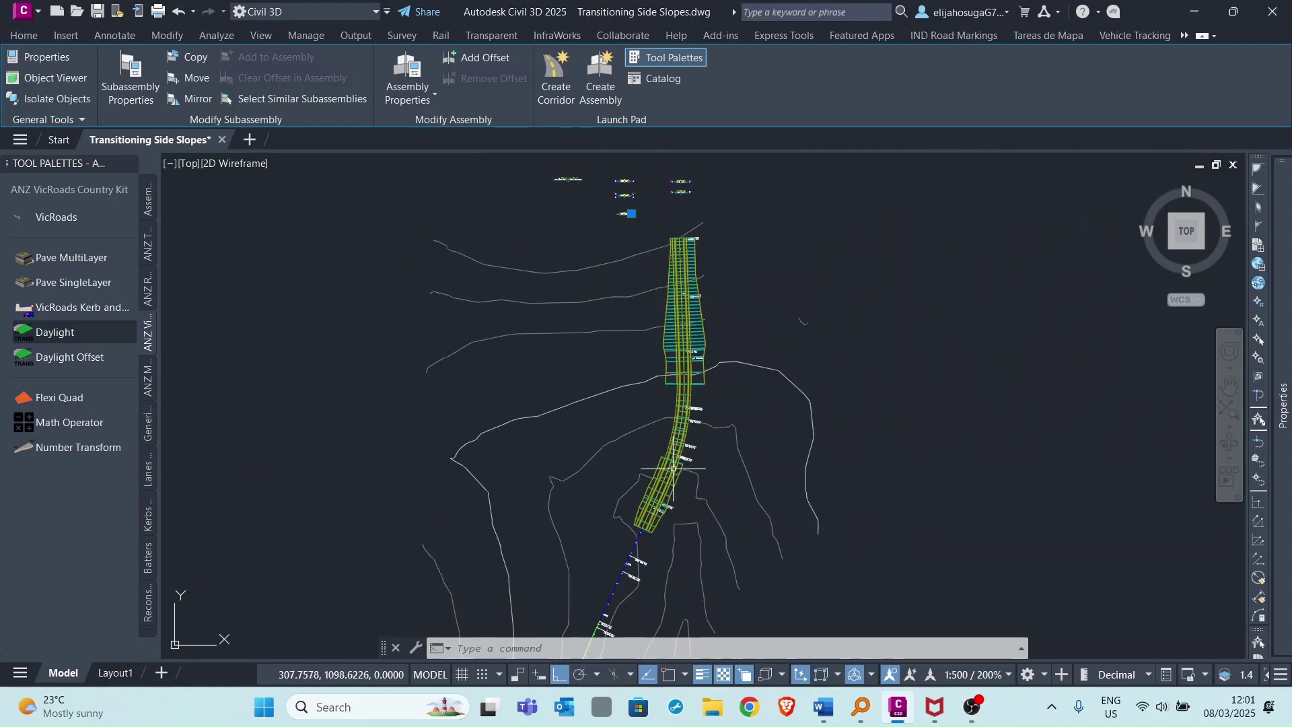
scroll(672, 476, up, 3)
scroll(638, 328, down, 3)
scroll(626, 304, up, 3)
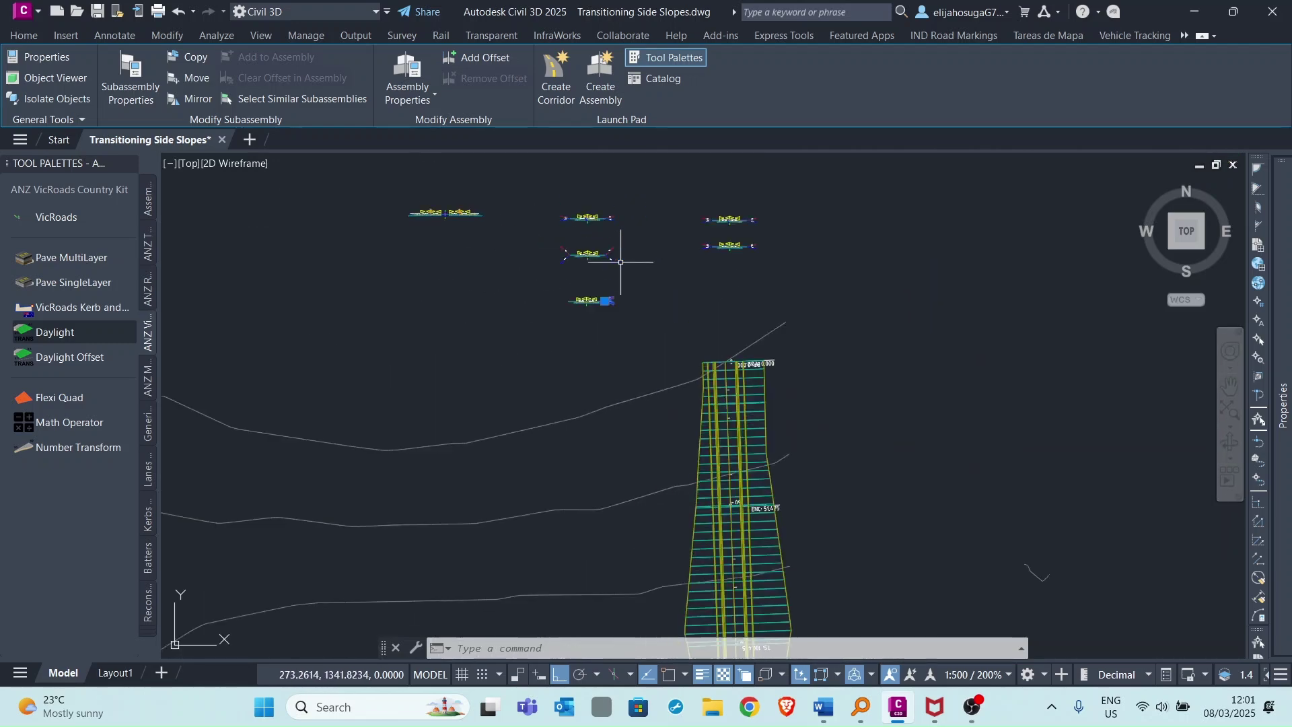
scroll(607, 291, up, 2)
scroll(606, 292, up, 2)
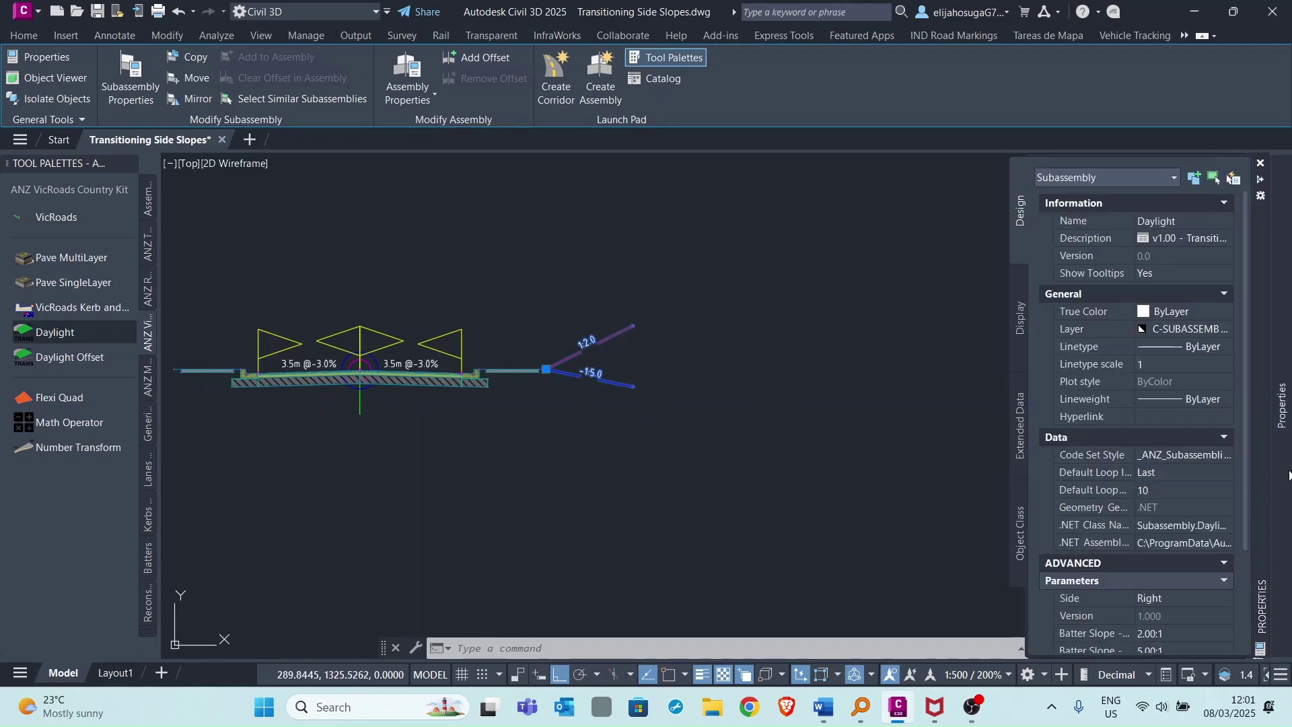
scroll(1149, 514, down, 3)
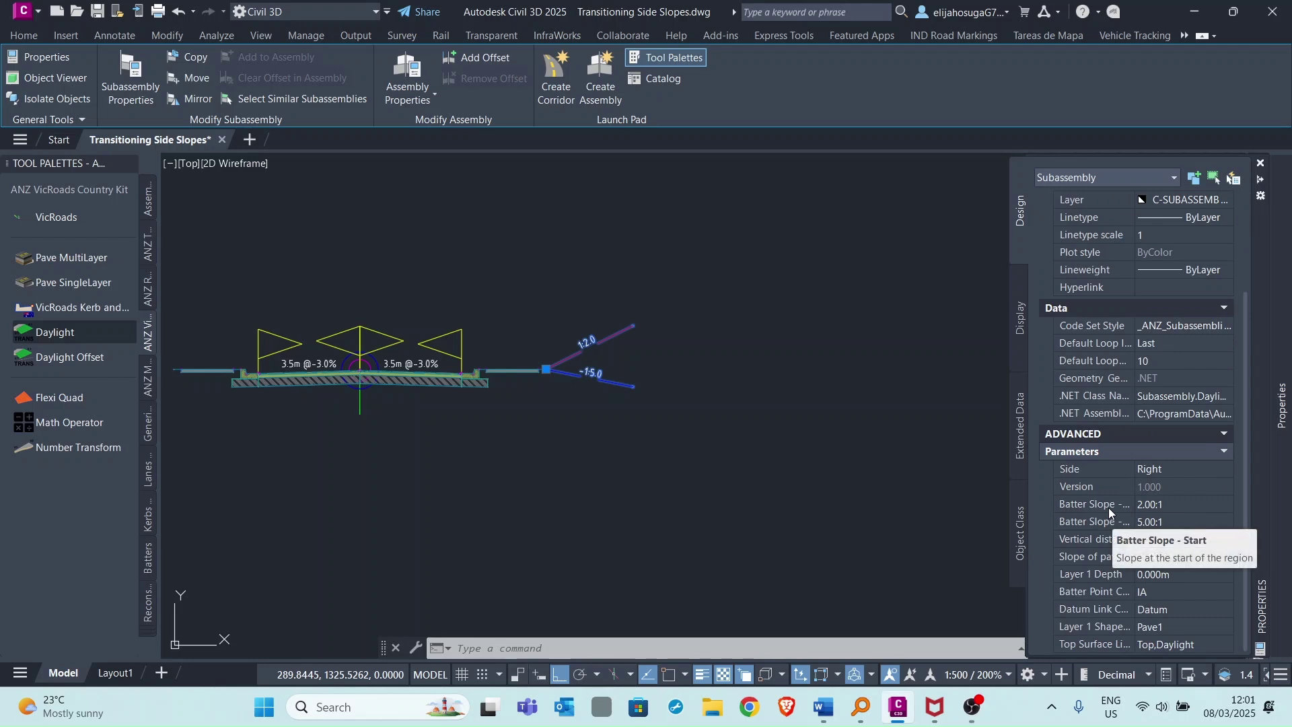
- Set the Daylight Batter Slope Start to 4 and Batter Slope End to 1
click(1148, 510)
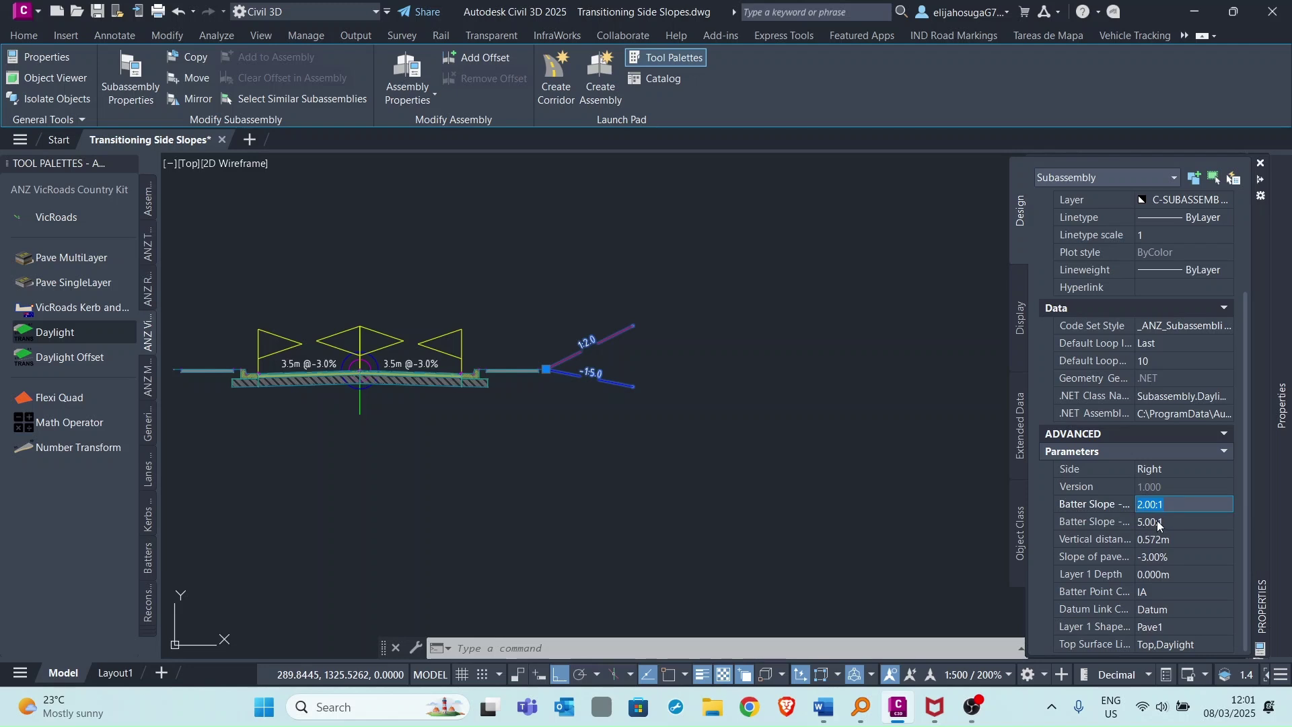
text(4)
key(Tab)
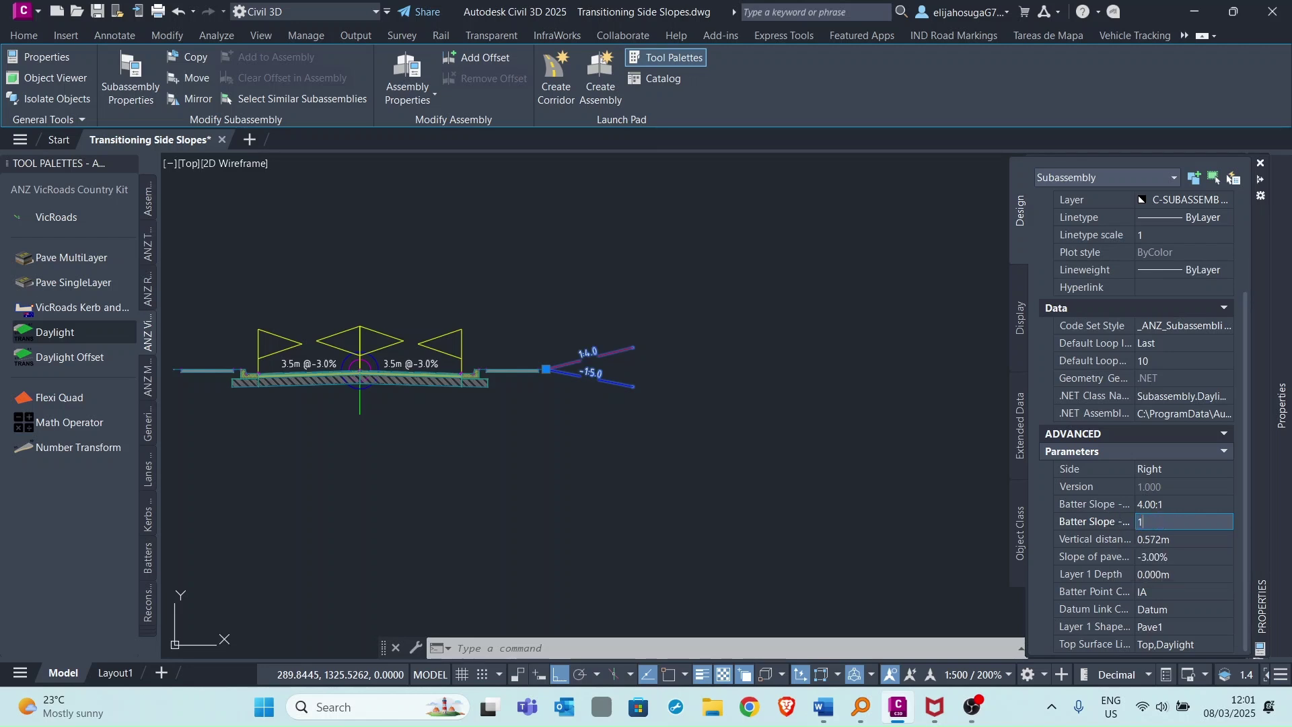
text(.00:1)
key(Return)
scroll(664, 351, down, 2)
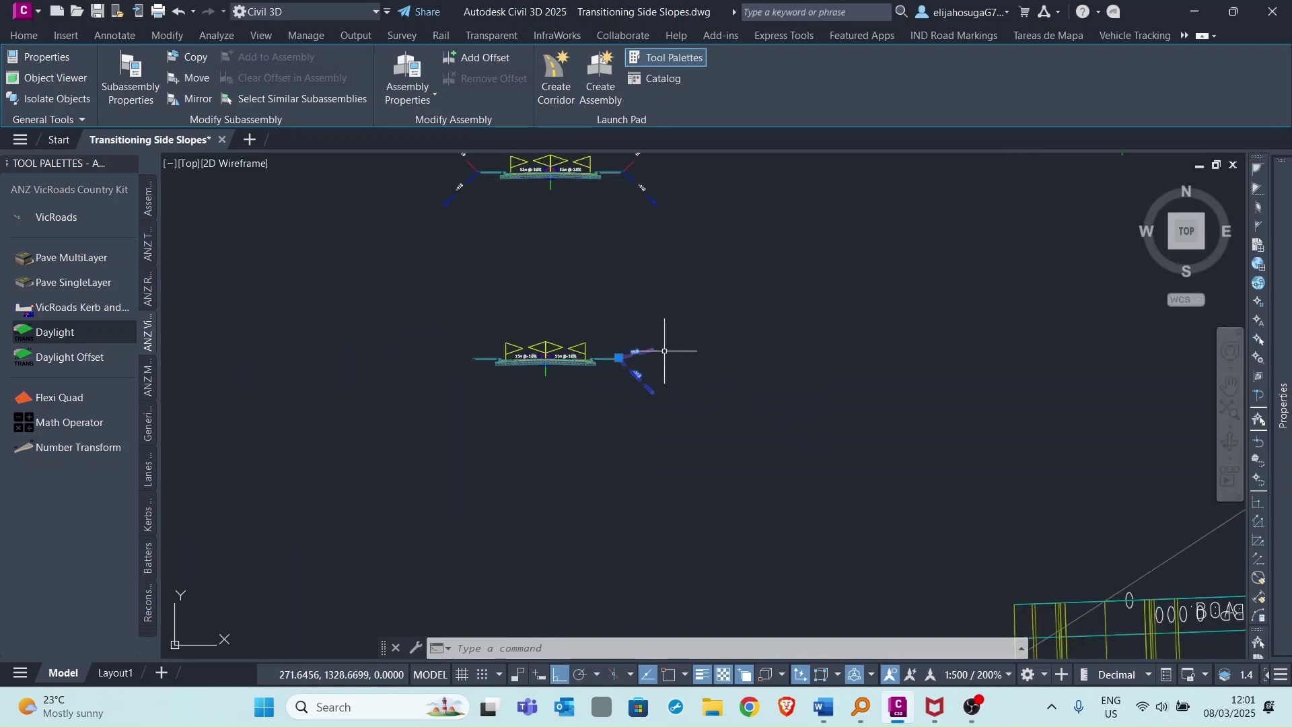
scroll(664, 350, up, 1)
- Mirror the Daylight subassembly onto the assembly's left edge marker
key(Escape)
scroll(591, 327, up, 3)
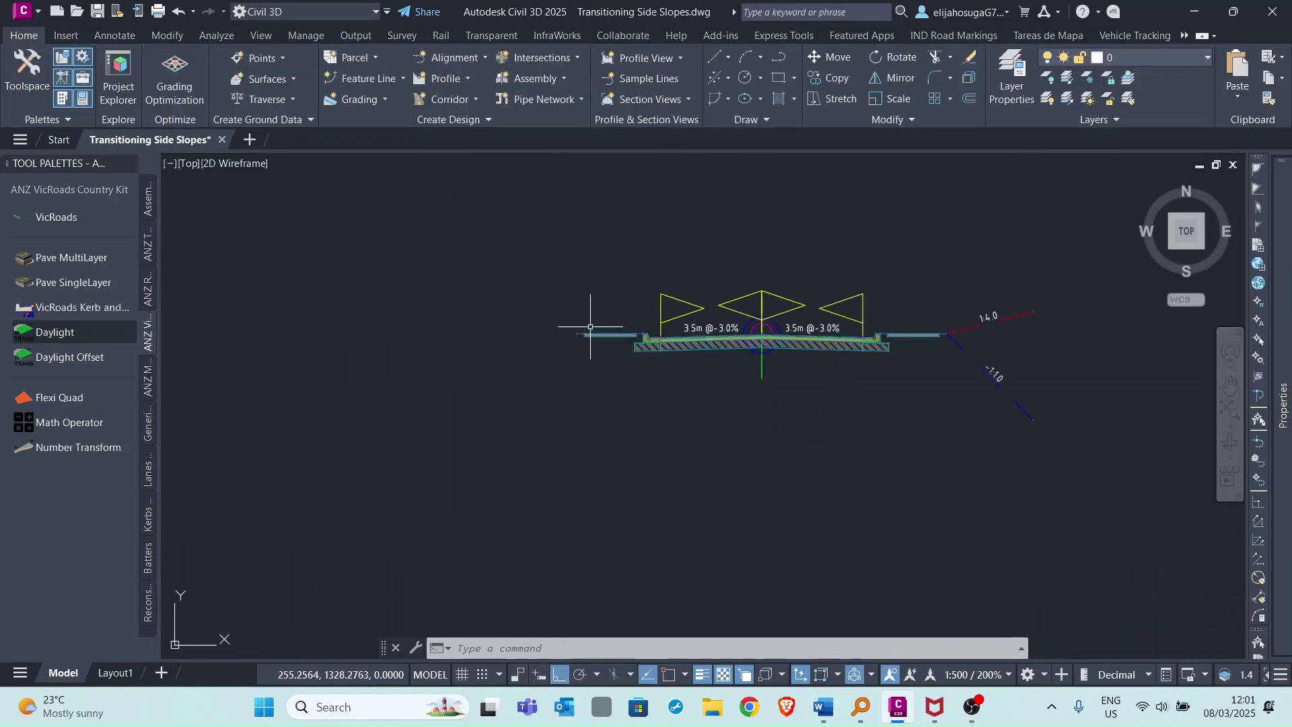
scroll(591, 326, up, 4)
scroll(550, 340, down, 4)
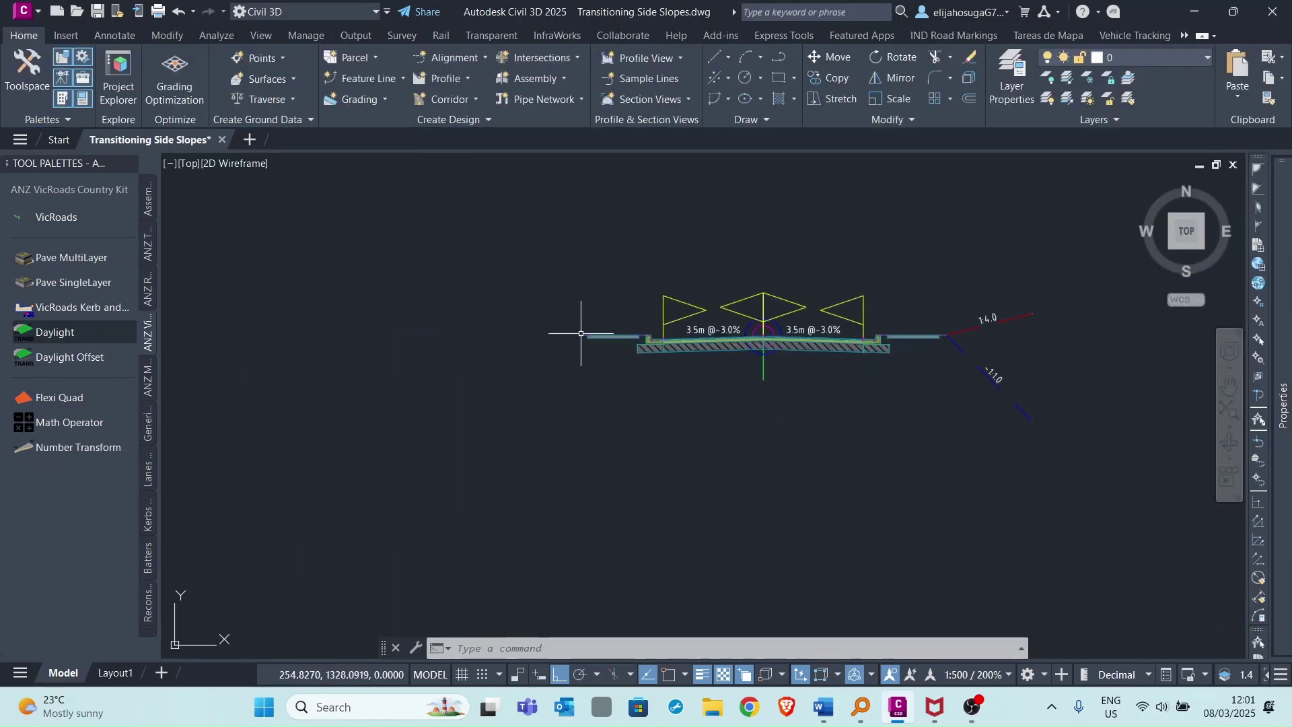
click(966, 357)
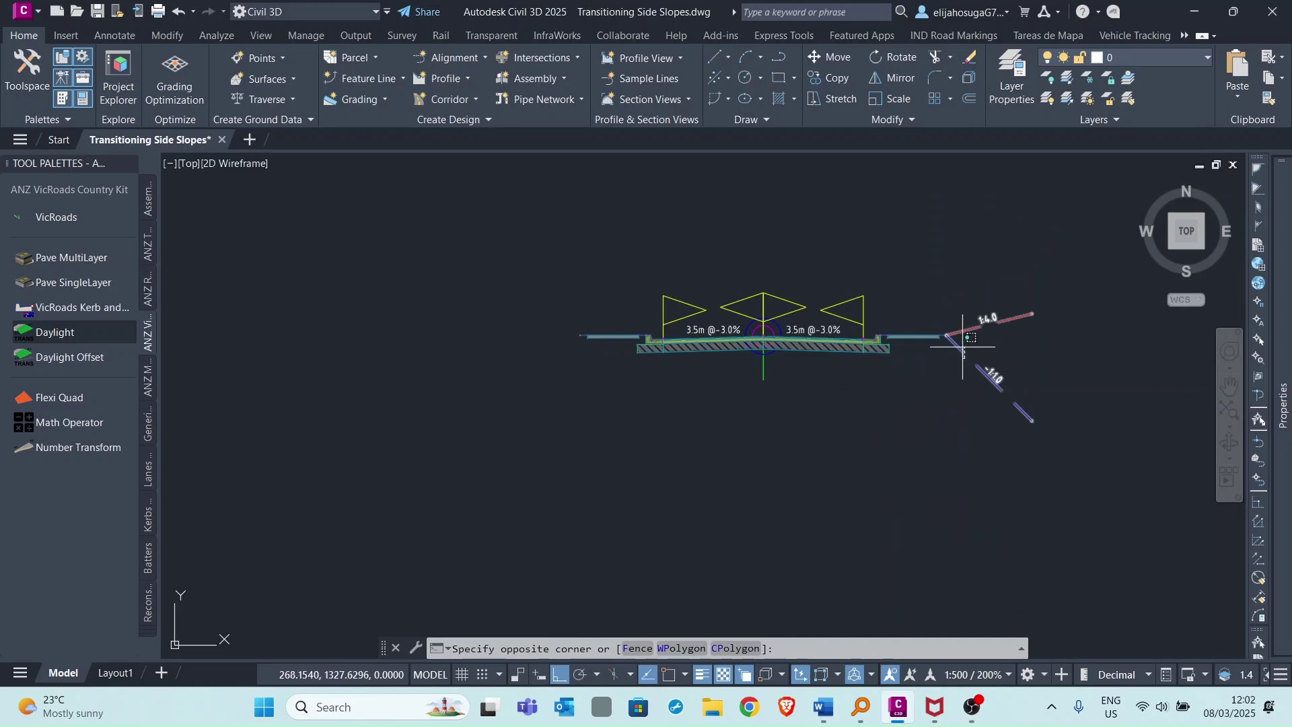
click(934, 357)
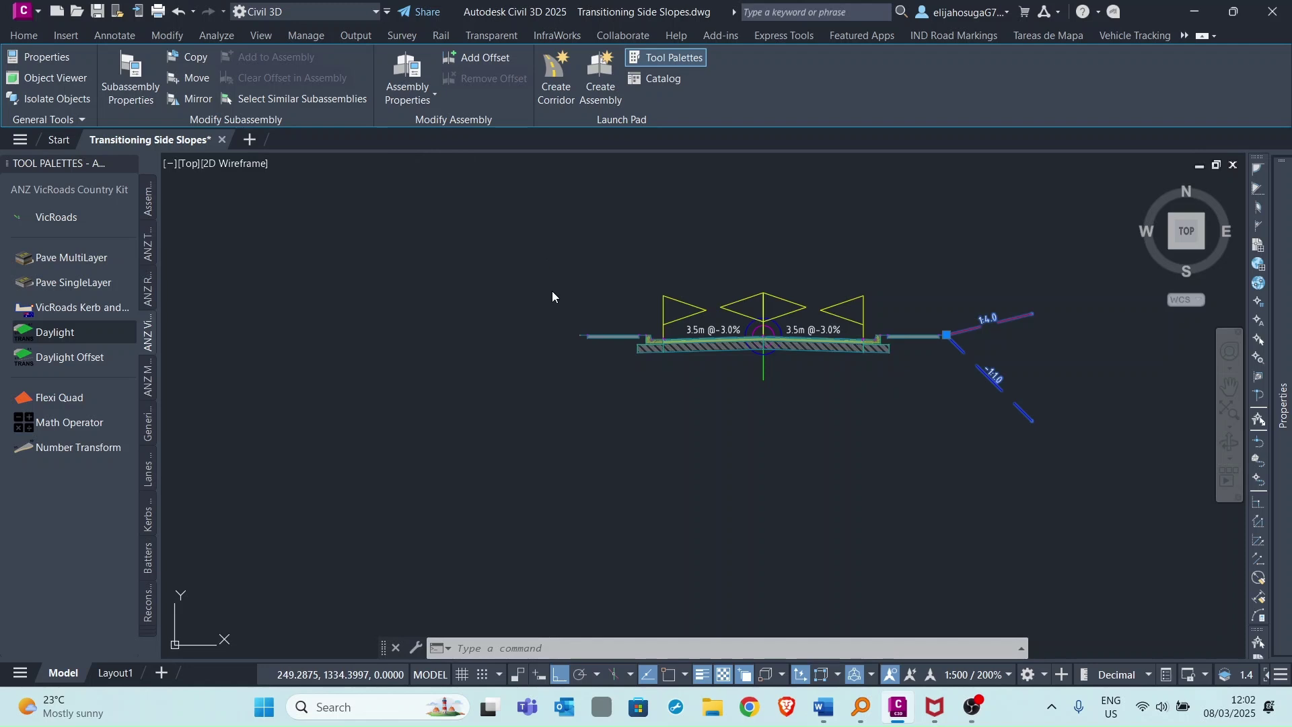
scroll(579, 334, up, 10)
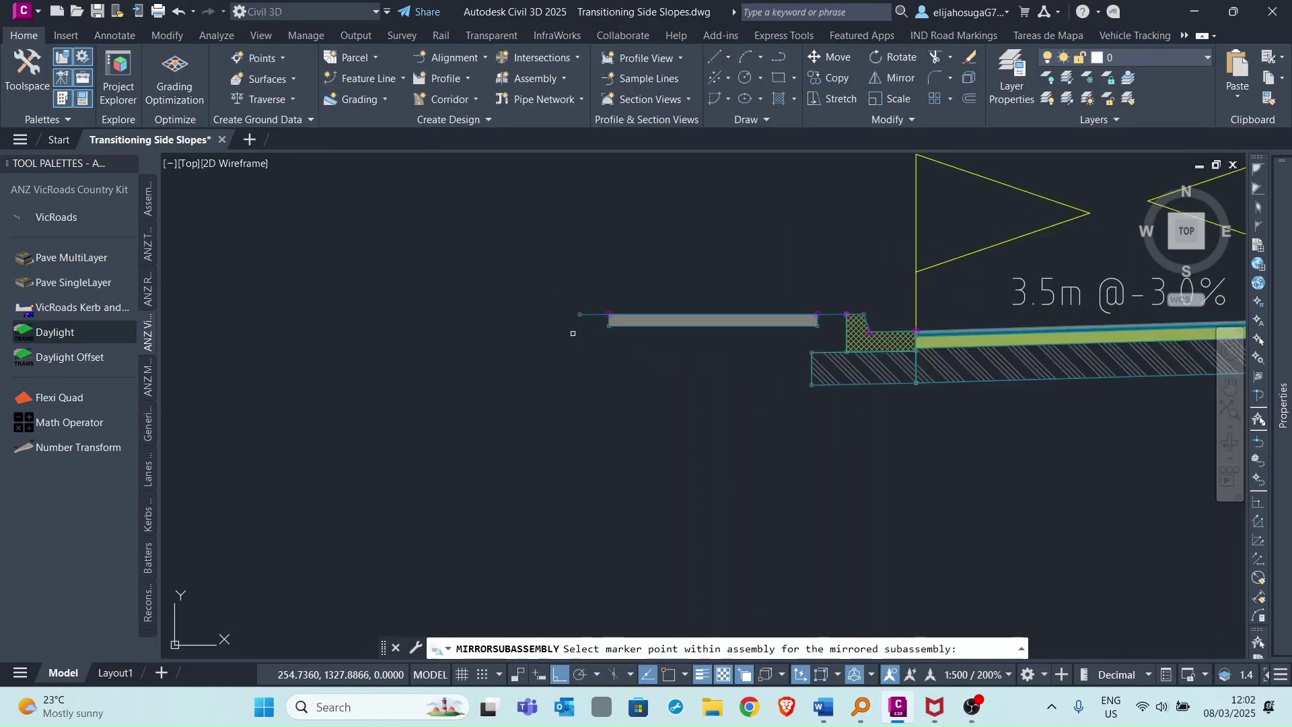
click(582, 283)
scroll(575, 268, down, 5)
scroll(629, 462, down, 3)
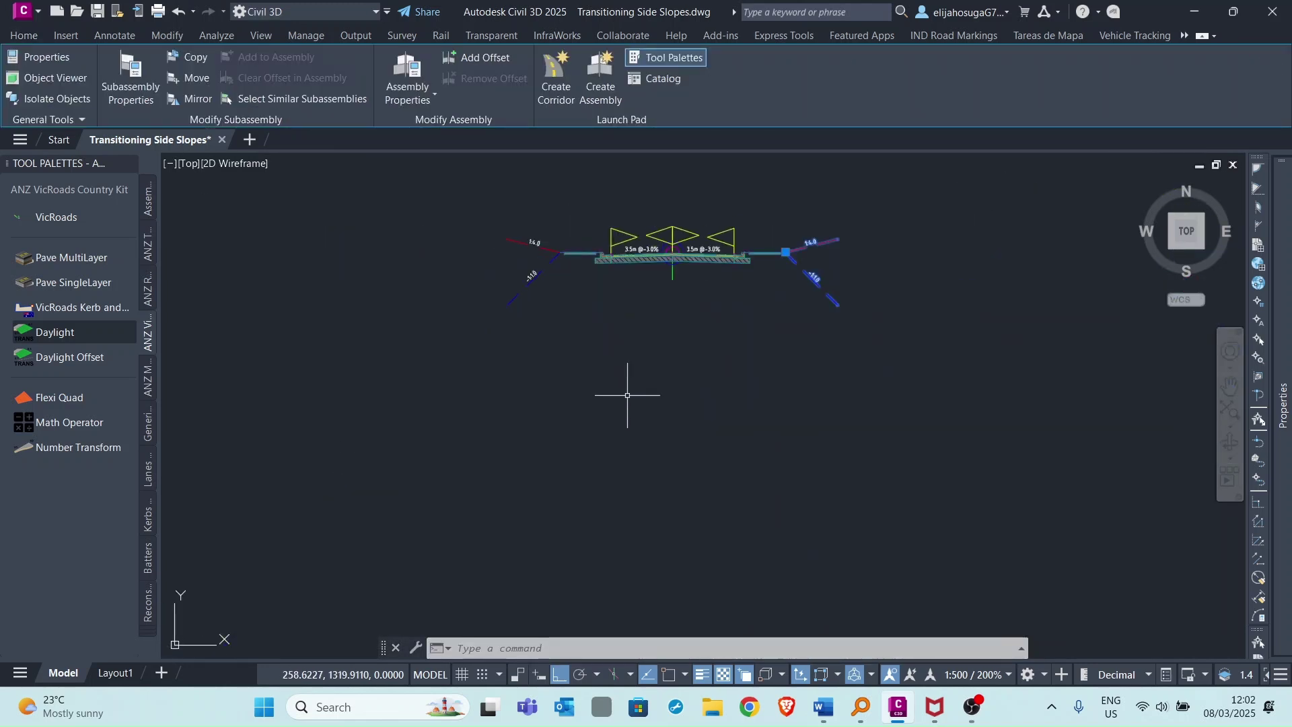
key(Escape)
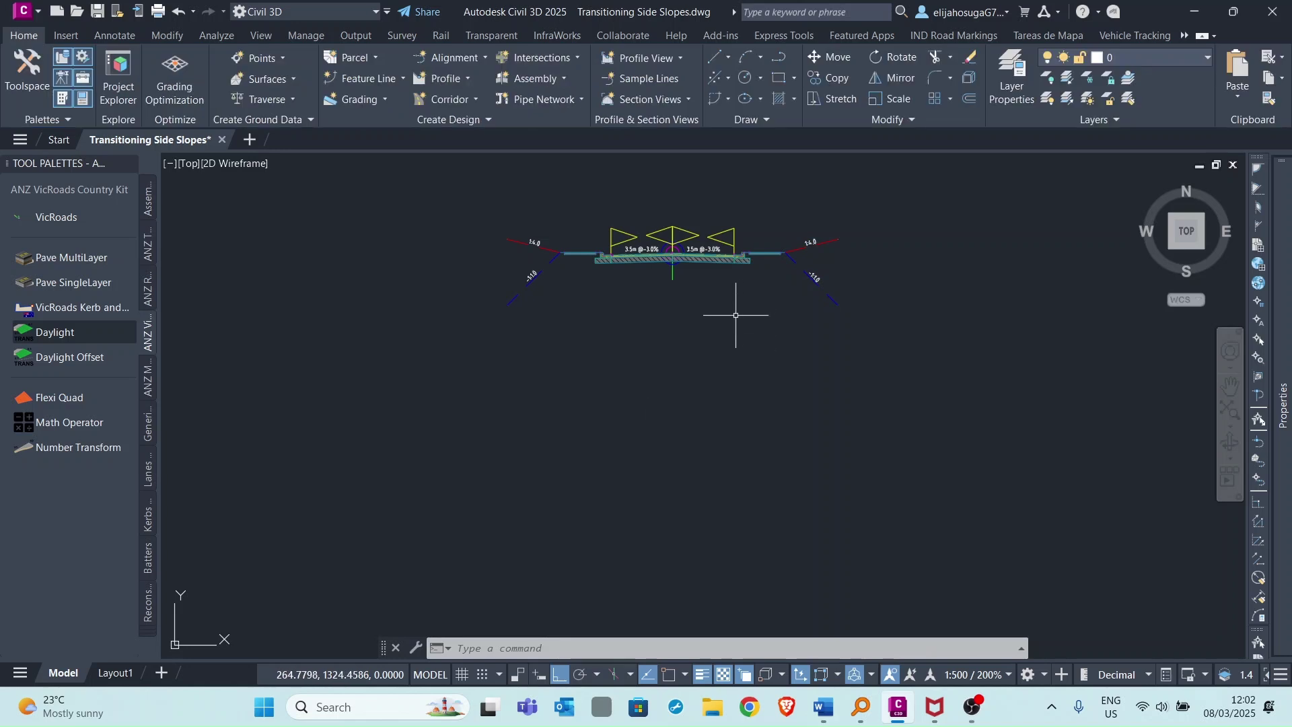
scroll(767, 336, down, 5)
scroll(773, 360, down, 3)
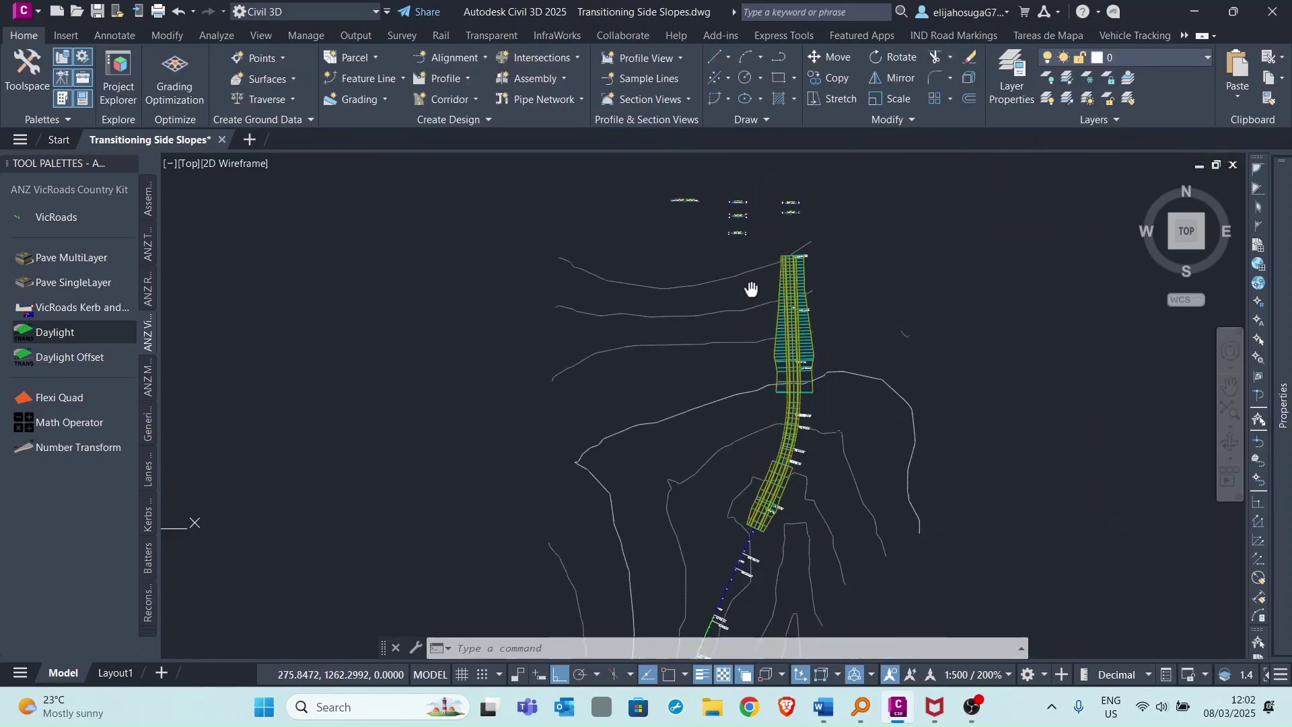
scroll(786, 412, up, 3)
scroll(786, 413, up, 2)
scroll(742, 359, down, 2)
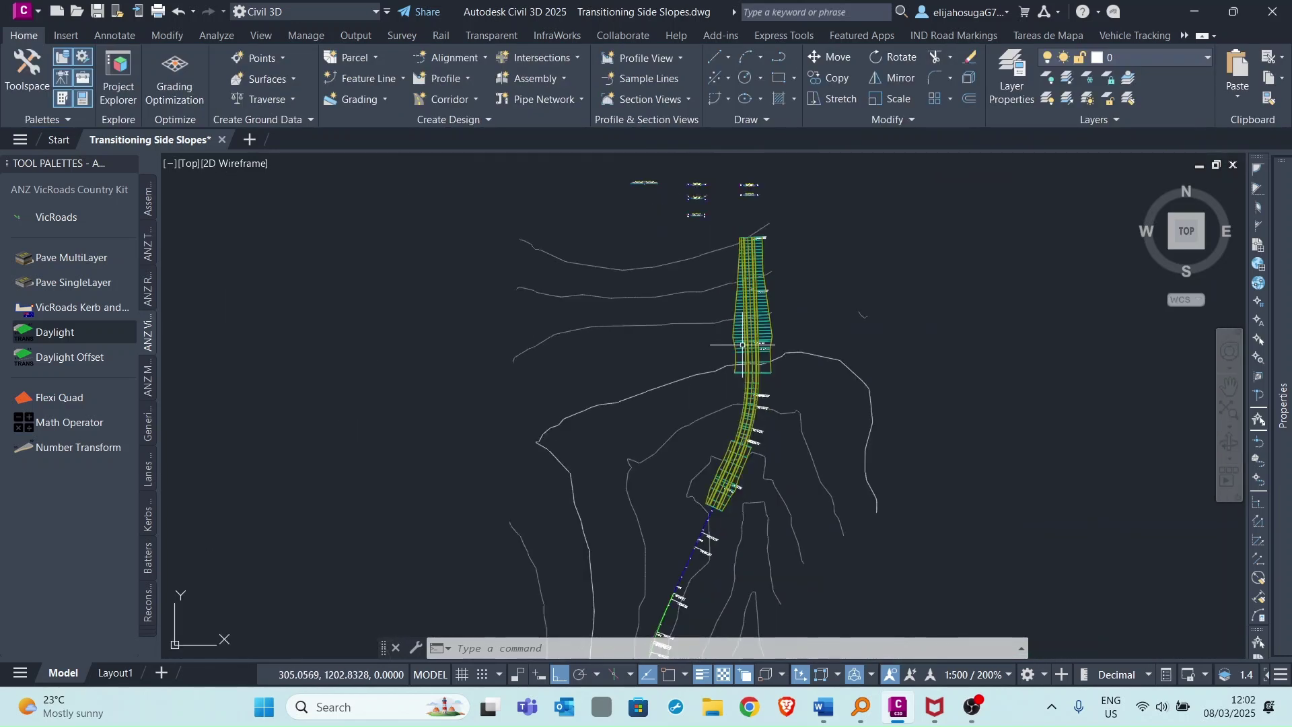
scroll(667, 232, up, 3)
scroll(706, 188, up, 1)
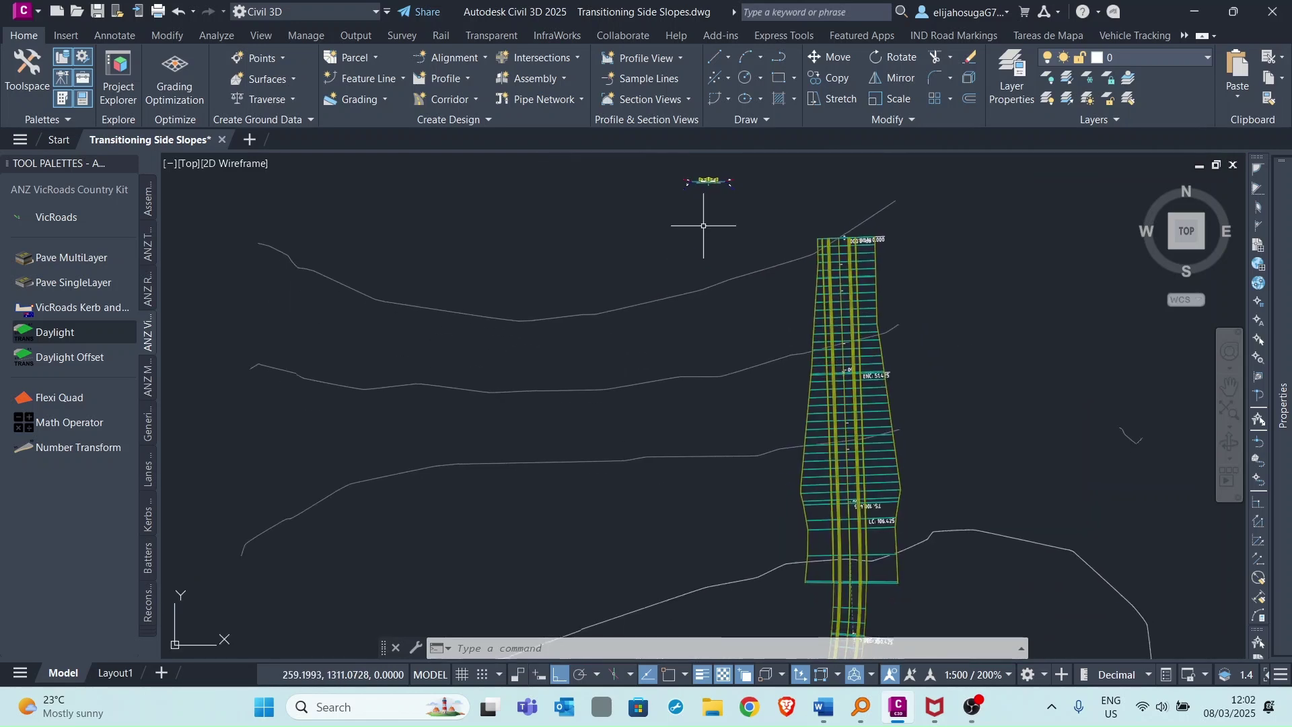
scroll(727, 304, down, 3)
scroll(759, 492, up, 2)
- Rebuild the corridor, then reselect it and bring up its right-click menu
middle_drag(748, 326, 749, 389)
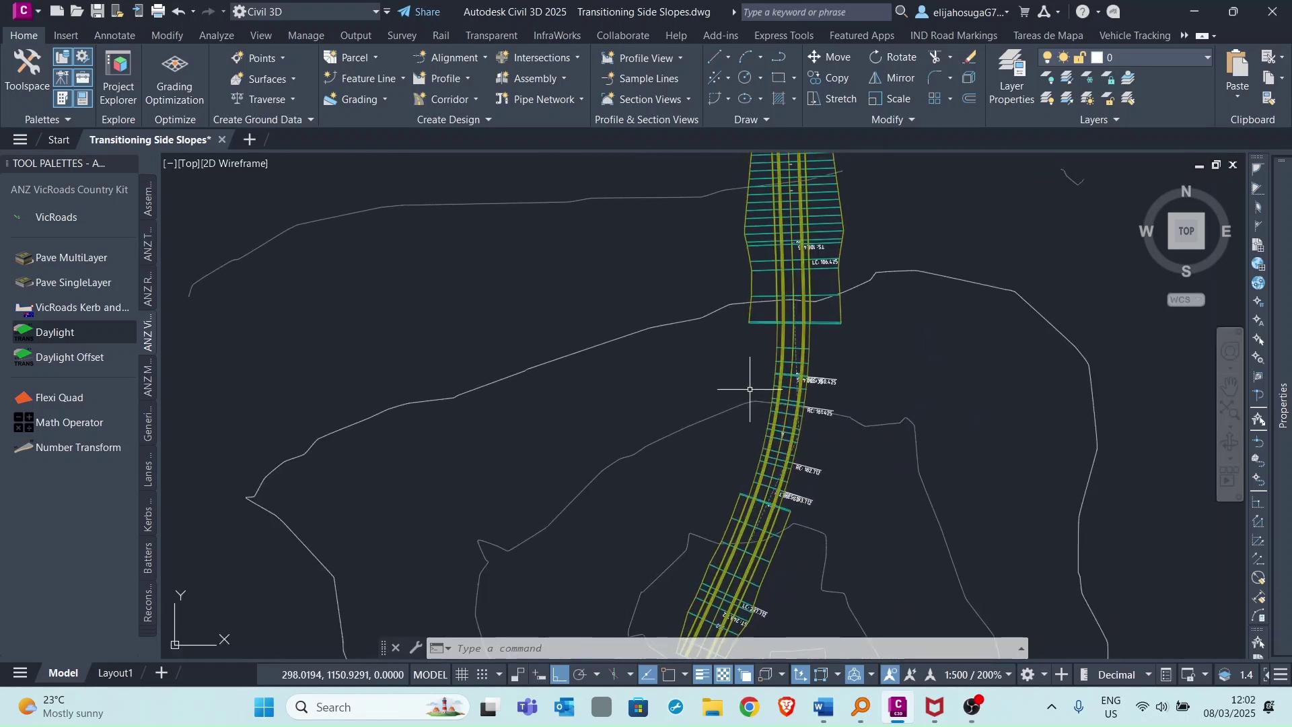
scroll(757, 333, up, 2)
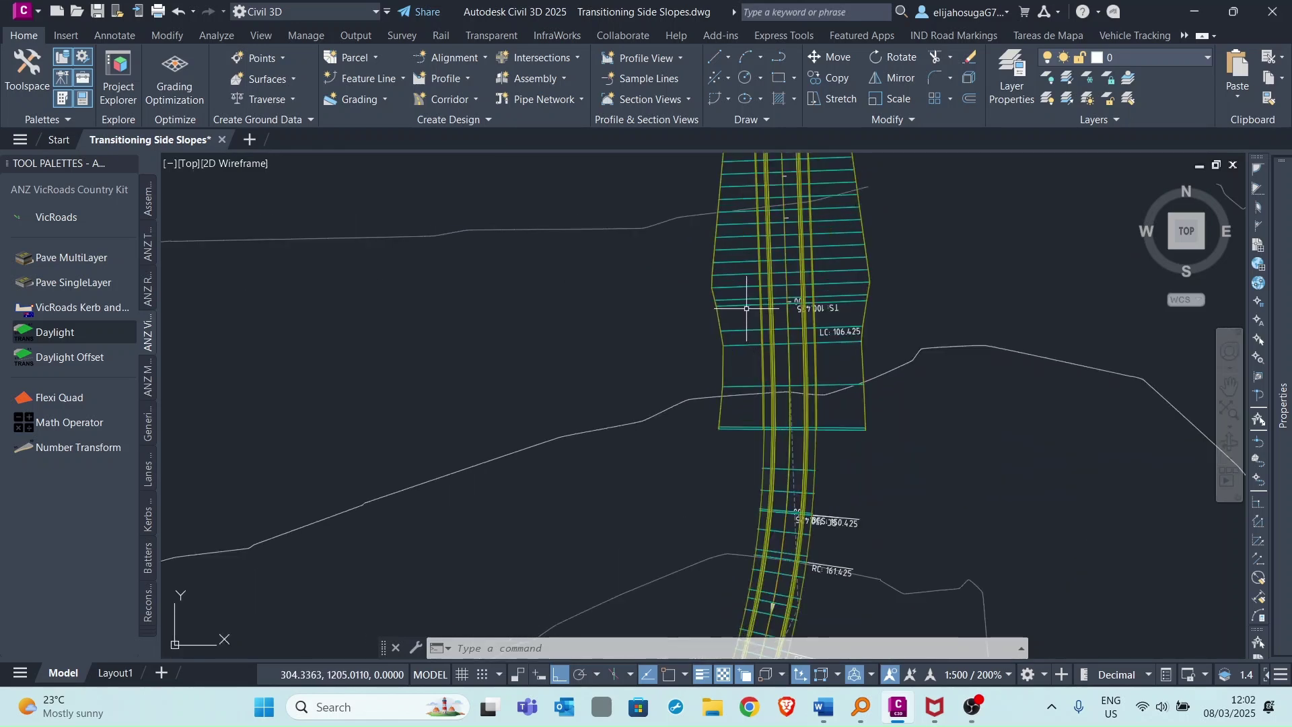
click(750, 325)
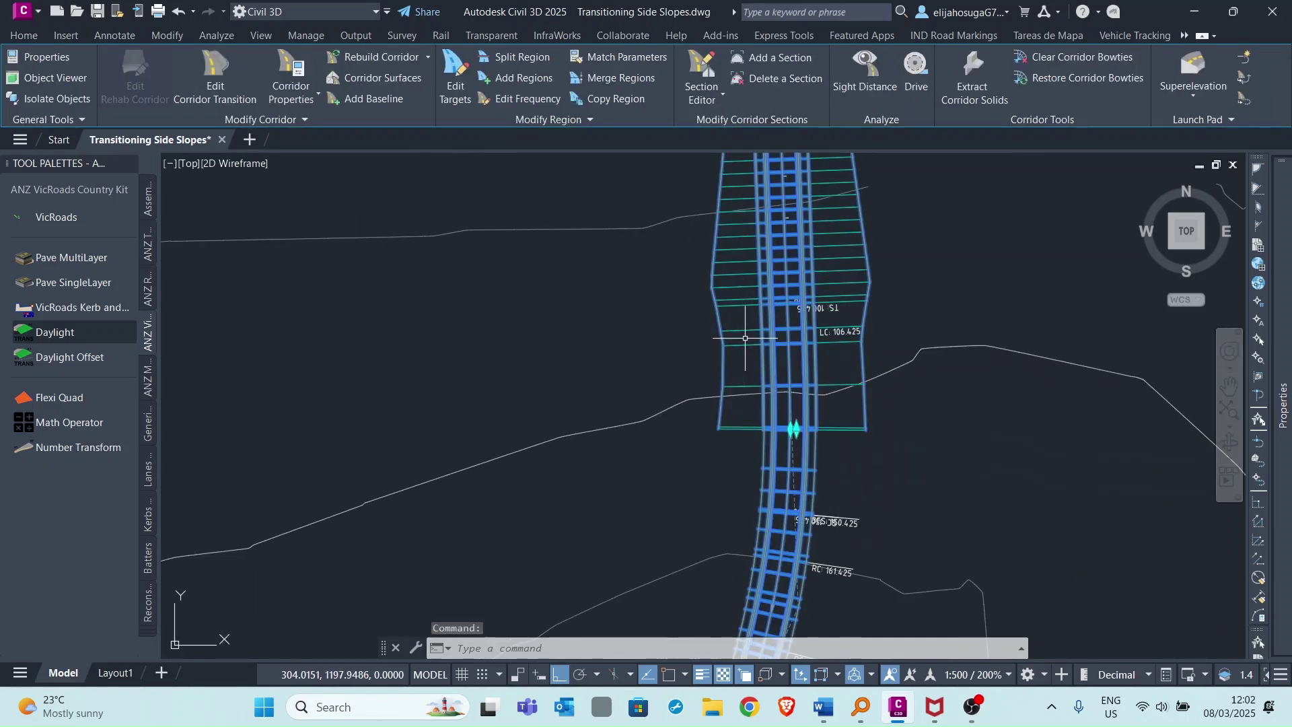
right_click(744, 337)
click(828, 569)
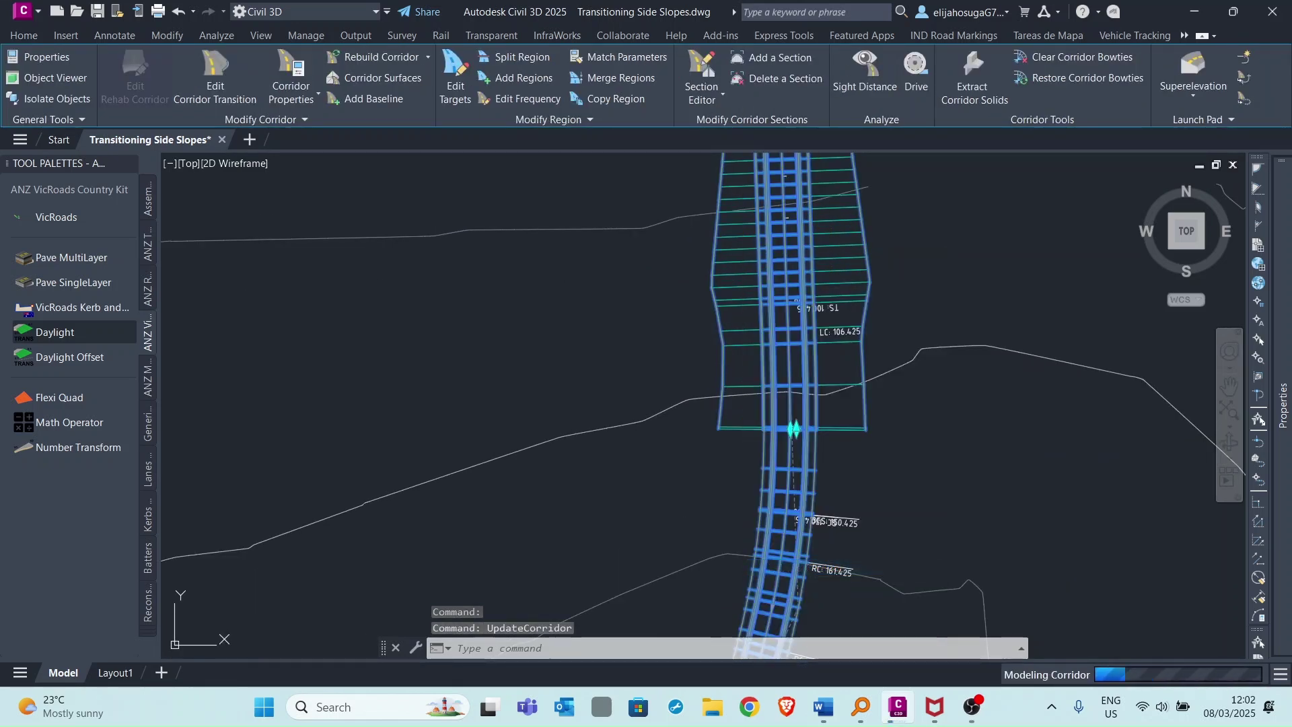
key(Escape)
scroll(849, 414, down, 5)
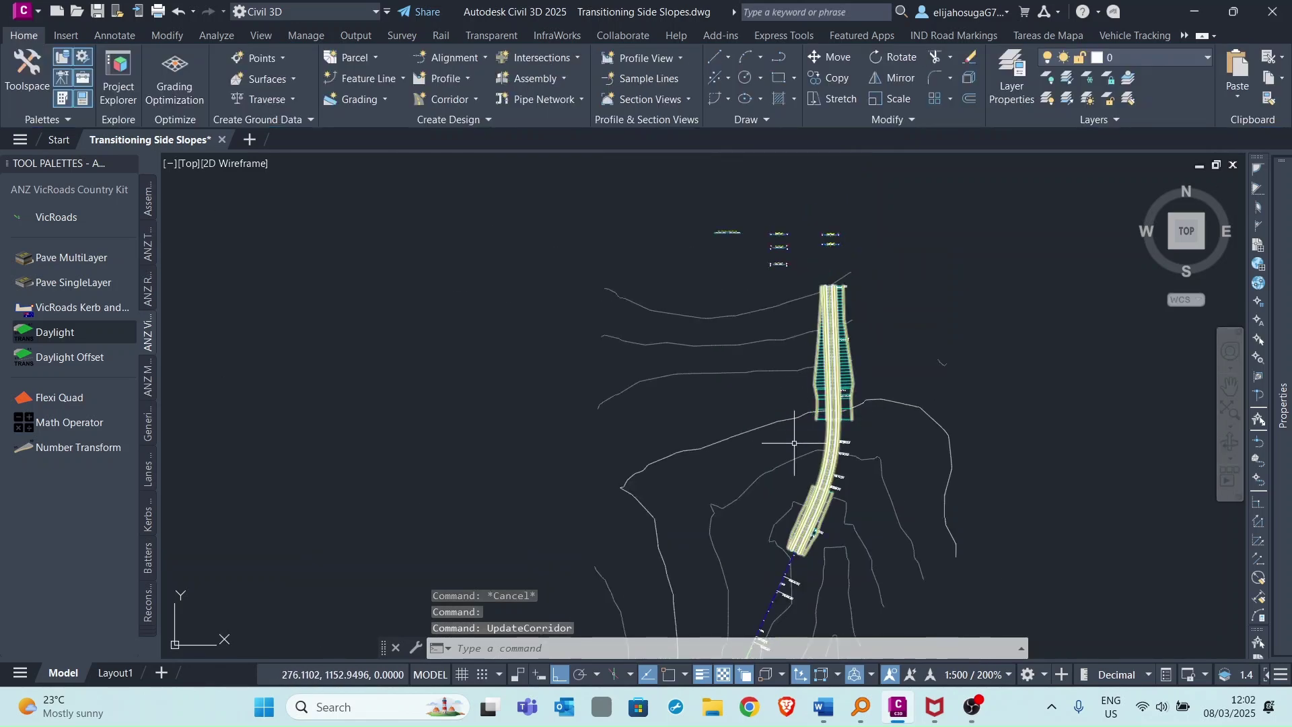
scroll(798, 429, up, 5)
scroll(791, 504, down, 3)
scroll(755, 303, up, 2)
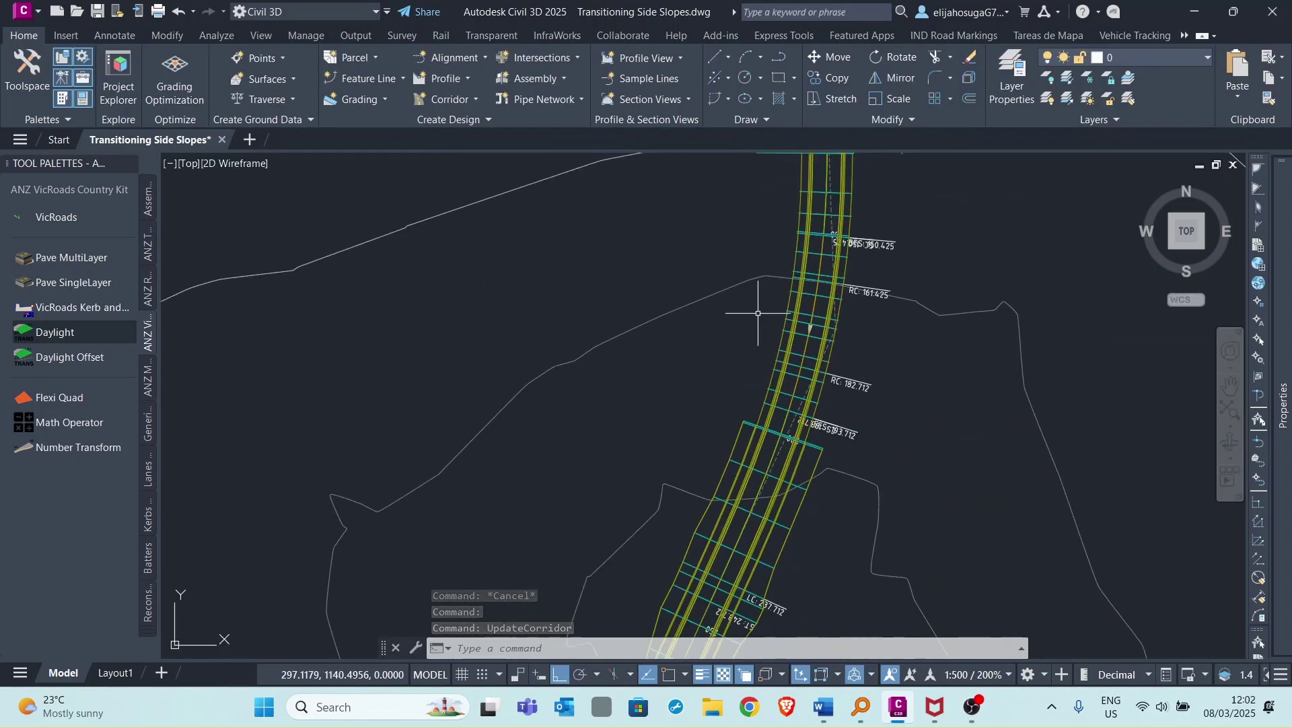
scroll(756, 313, down, 3)
scroll(753, 269, up, 2)
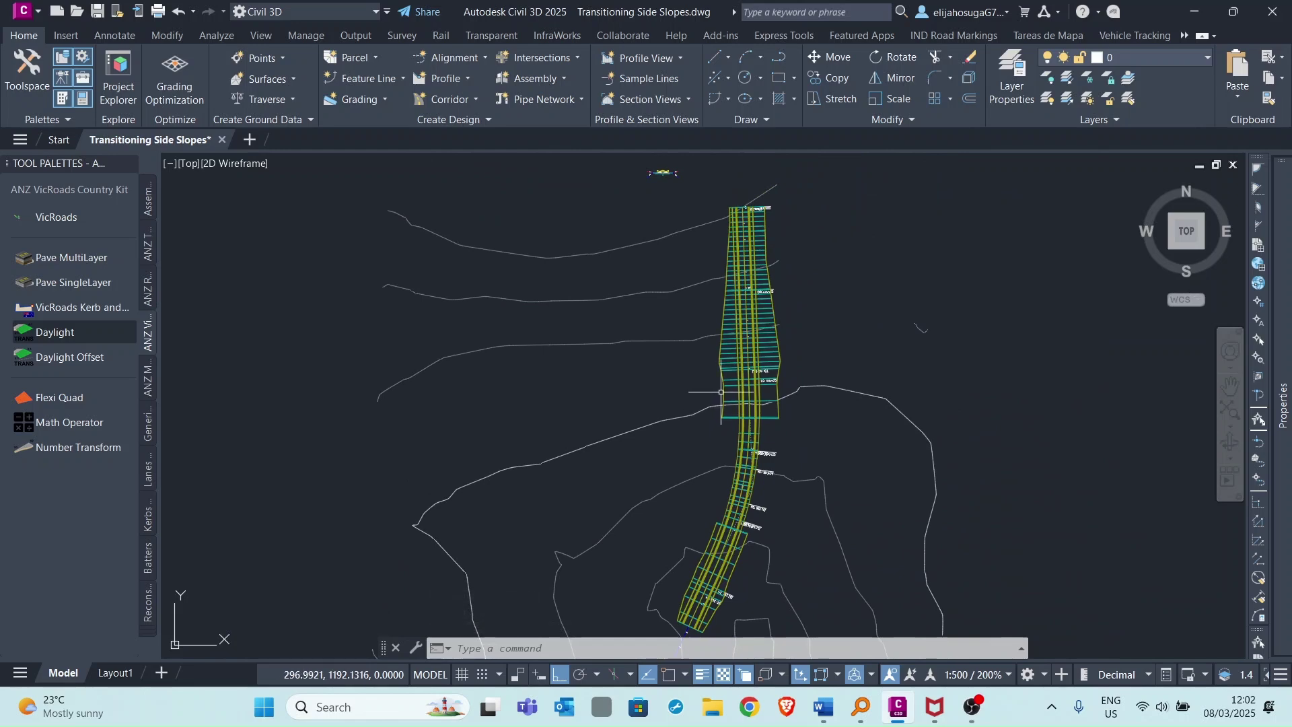
click(728, 353)
right_click(728, 354)
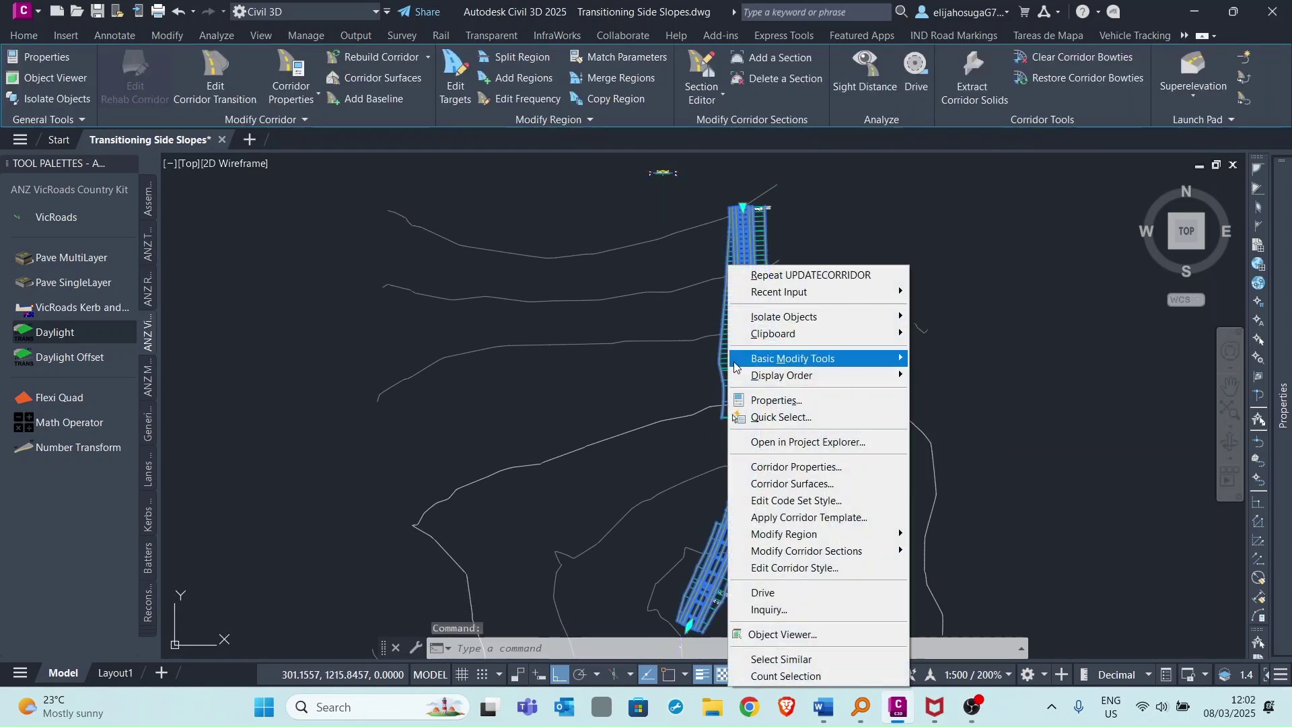
- In Corridor Properties, set all surface targets to the Natural surface
click(823, 469)
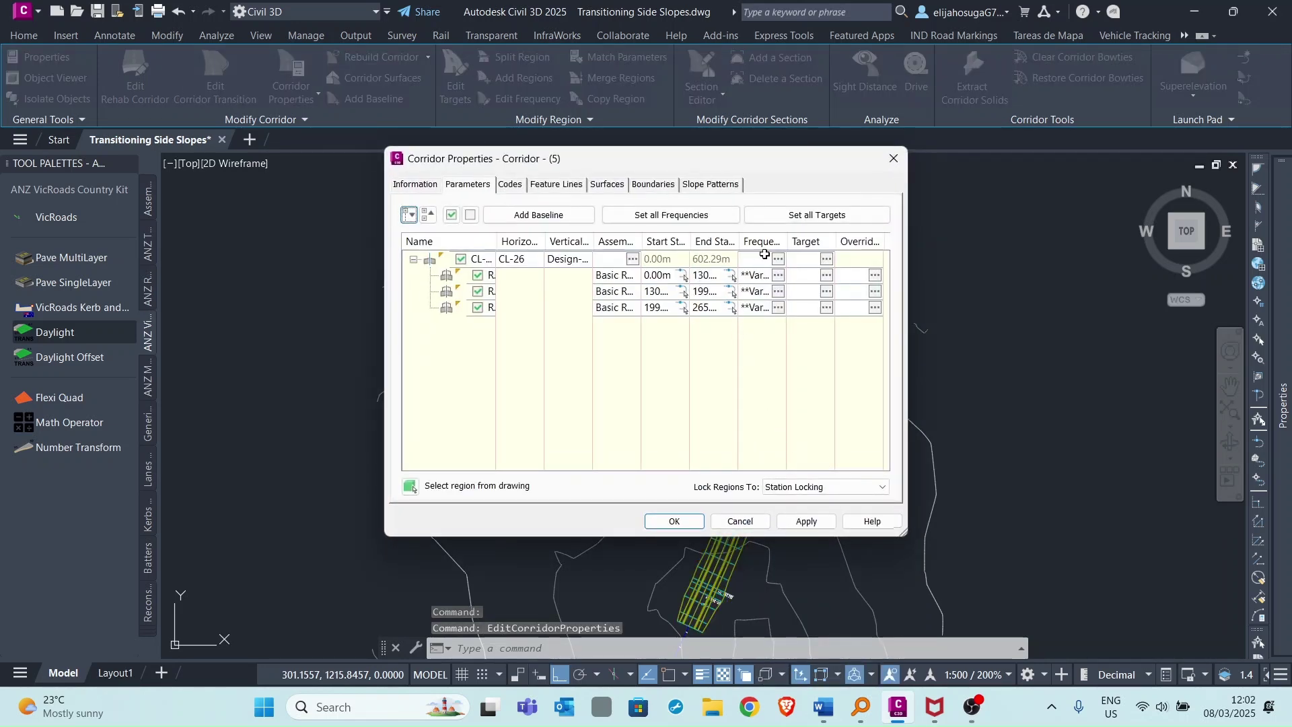
click(807, 219)
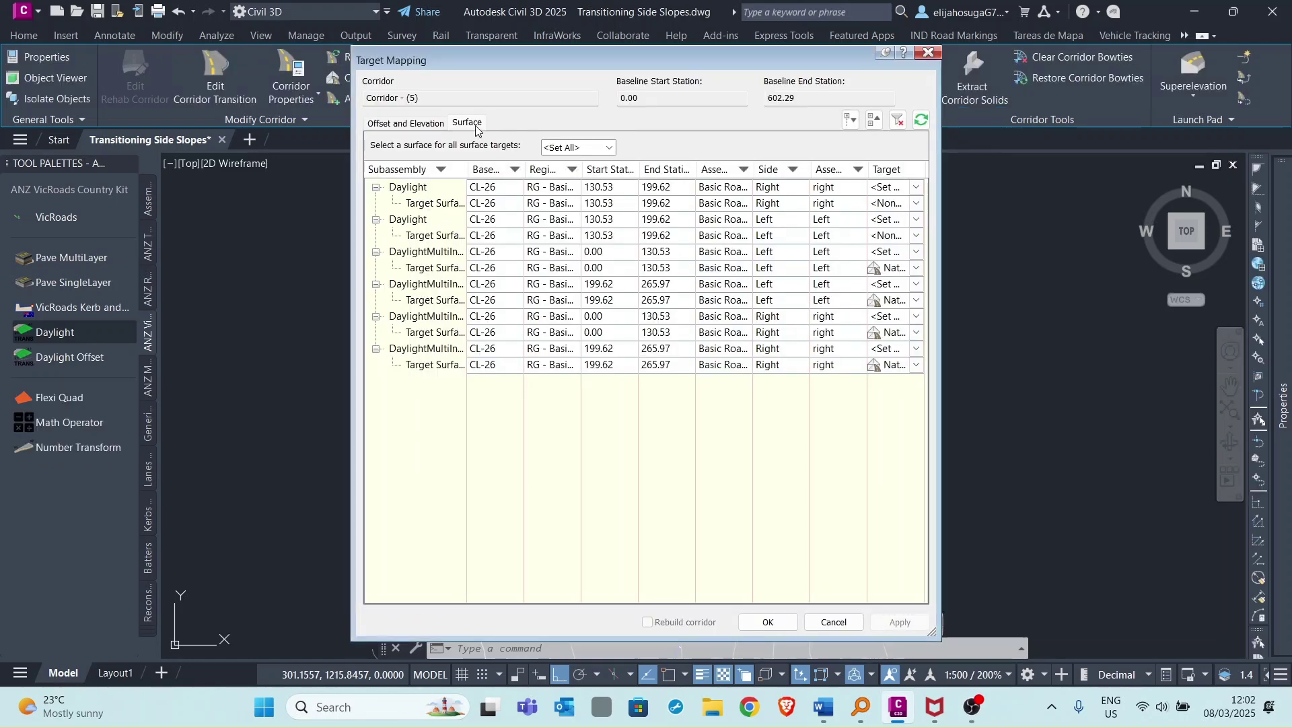
click(395, 123)
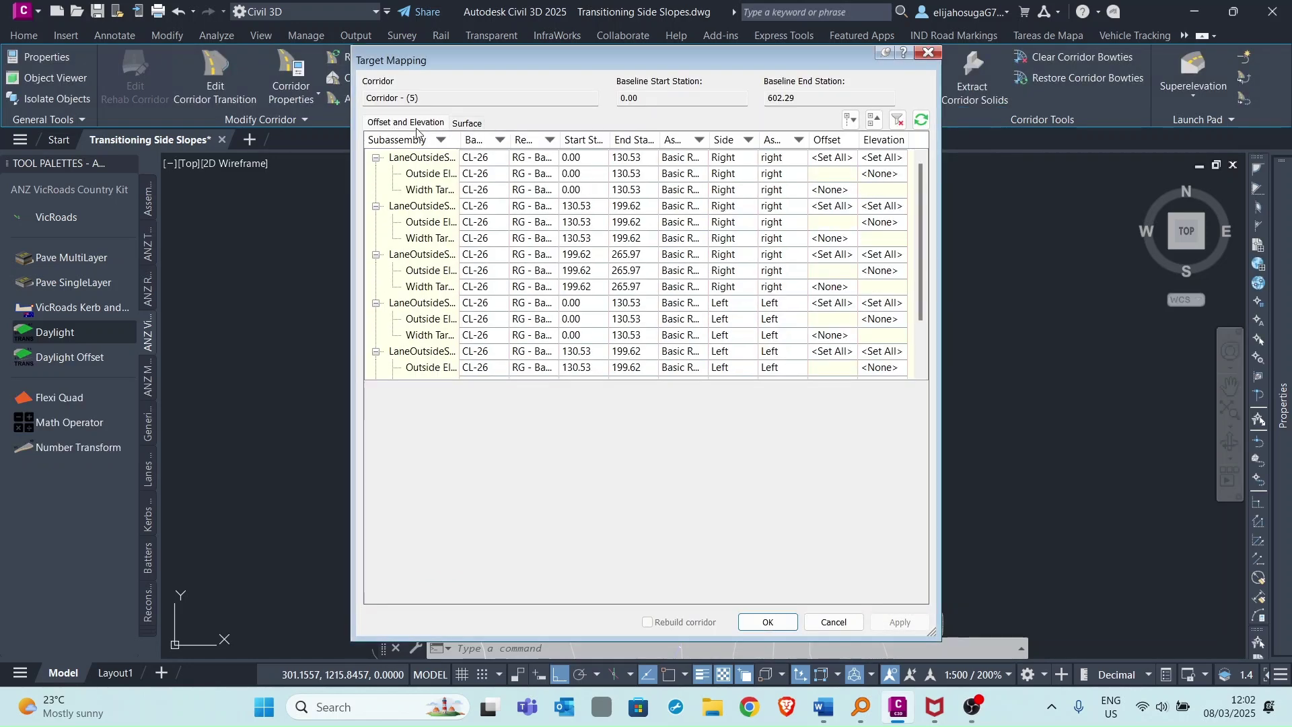
click(463, 124)
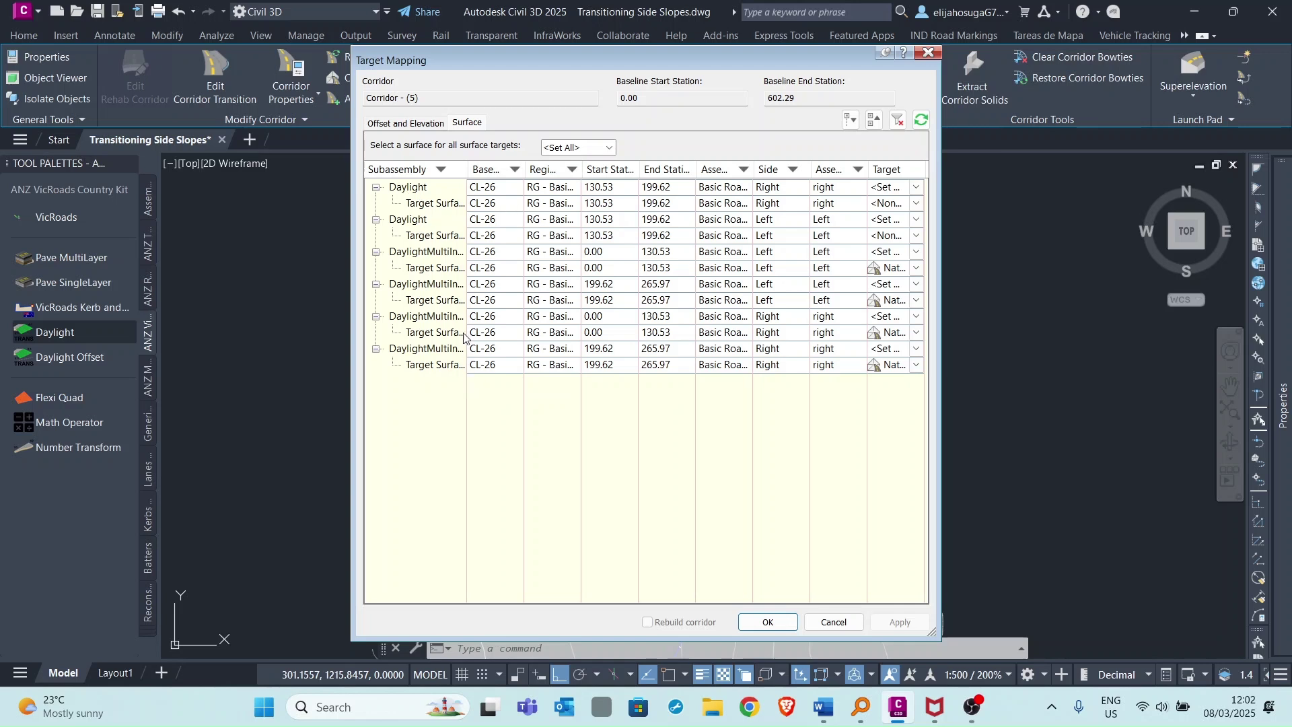
click(609, 148)
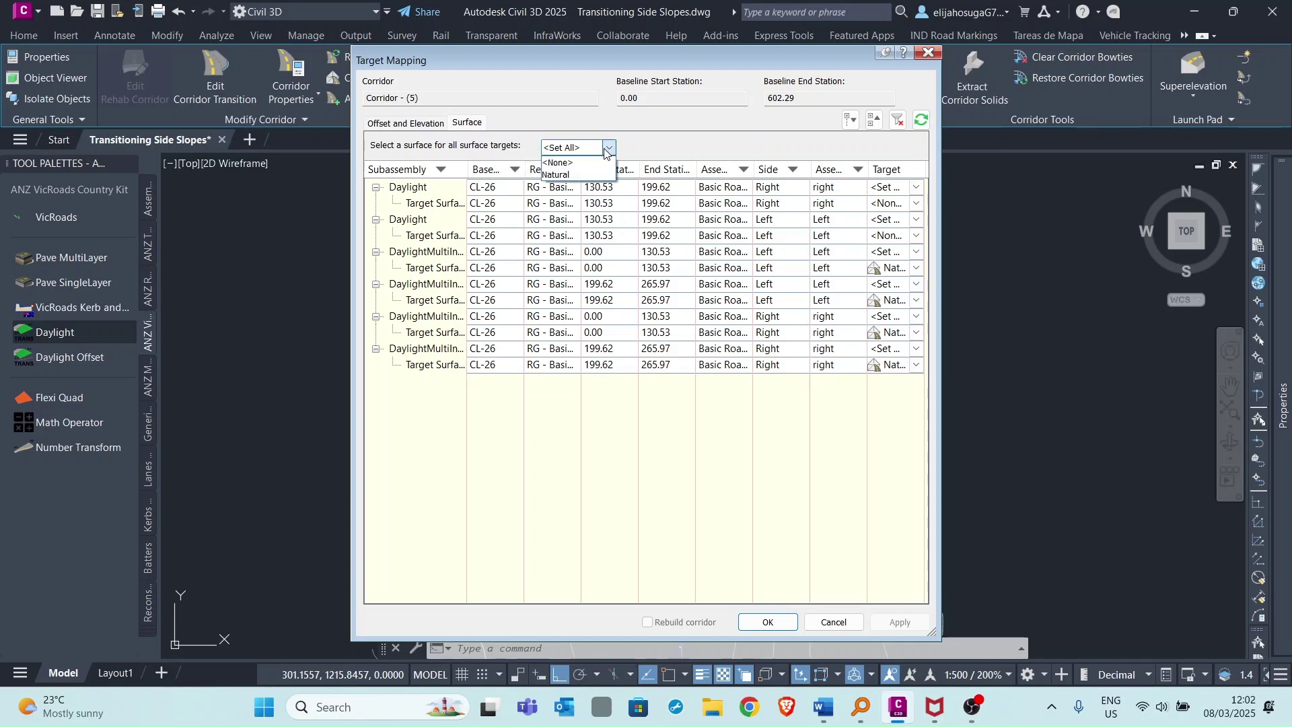
click(562, 175)
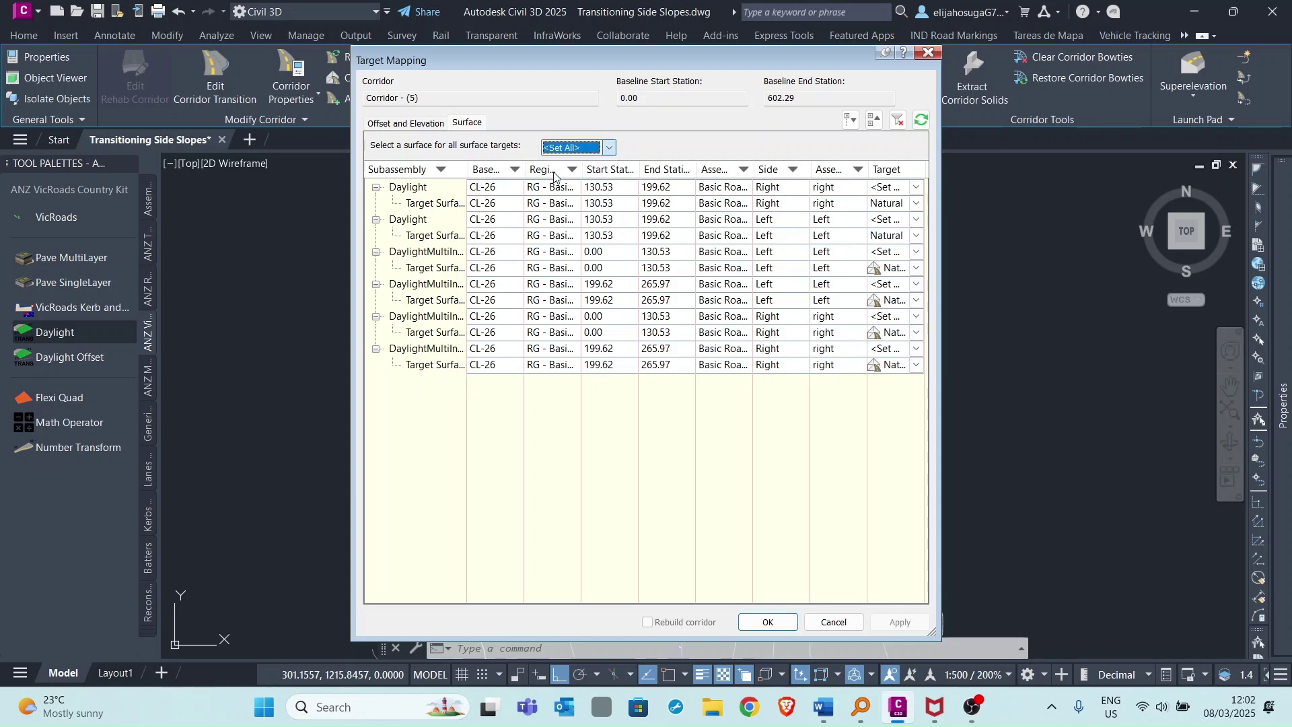
- Accept the Natural target mapping, apply the changes and rebuild the corridor
click(768, 621)
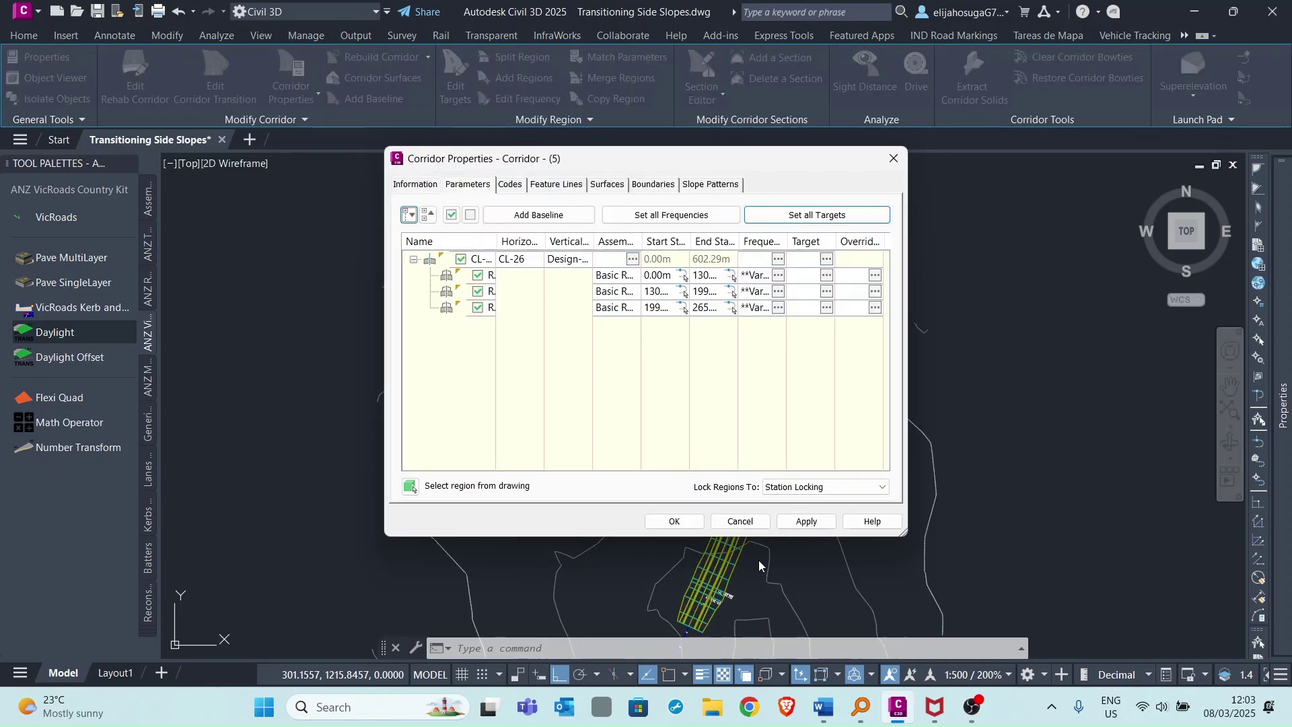
click(807, 521)
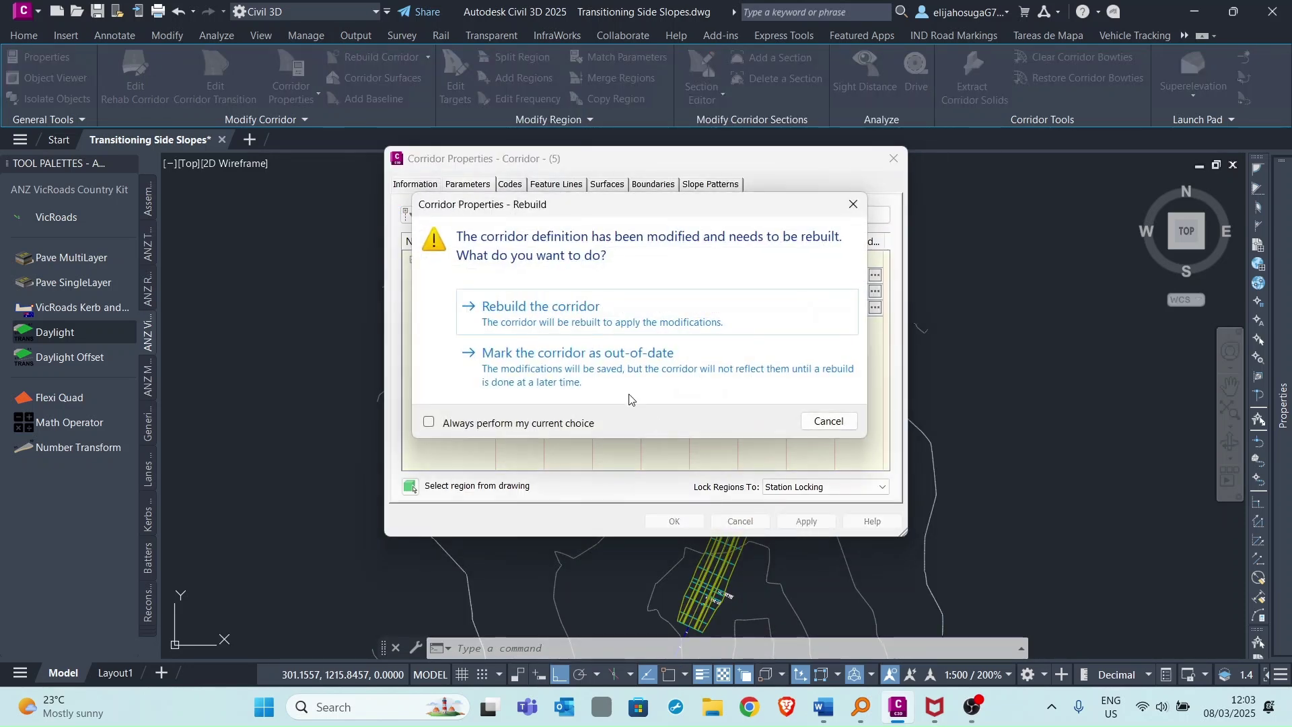
click(522, 326)
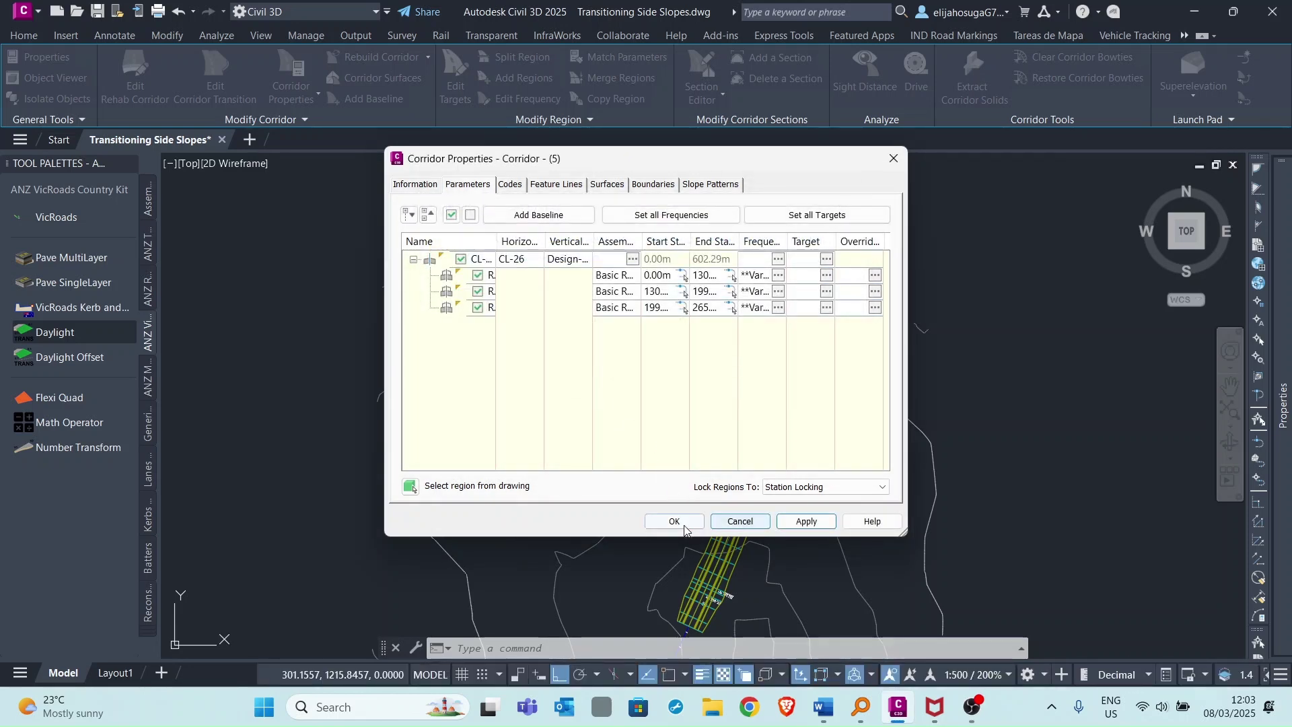
- Close Corridor Properties and select the rebuilt corridor after inspecting it
click(675, 520)
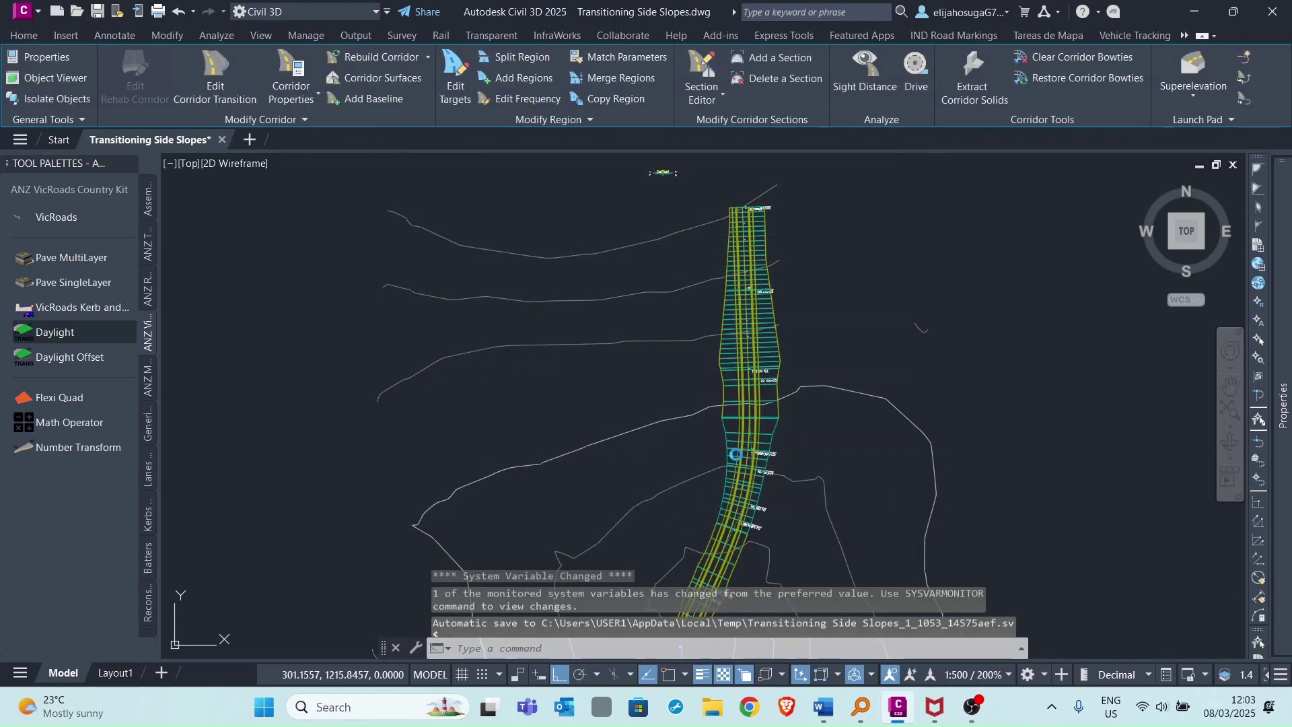
scroll(755, 370, up, 1)
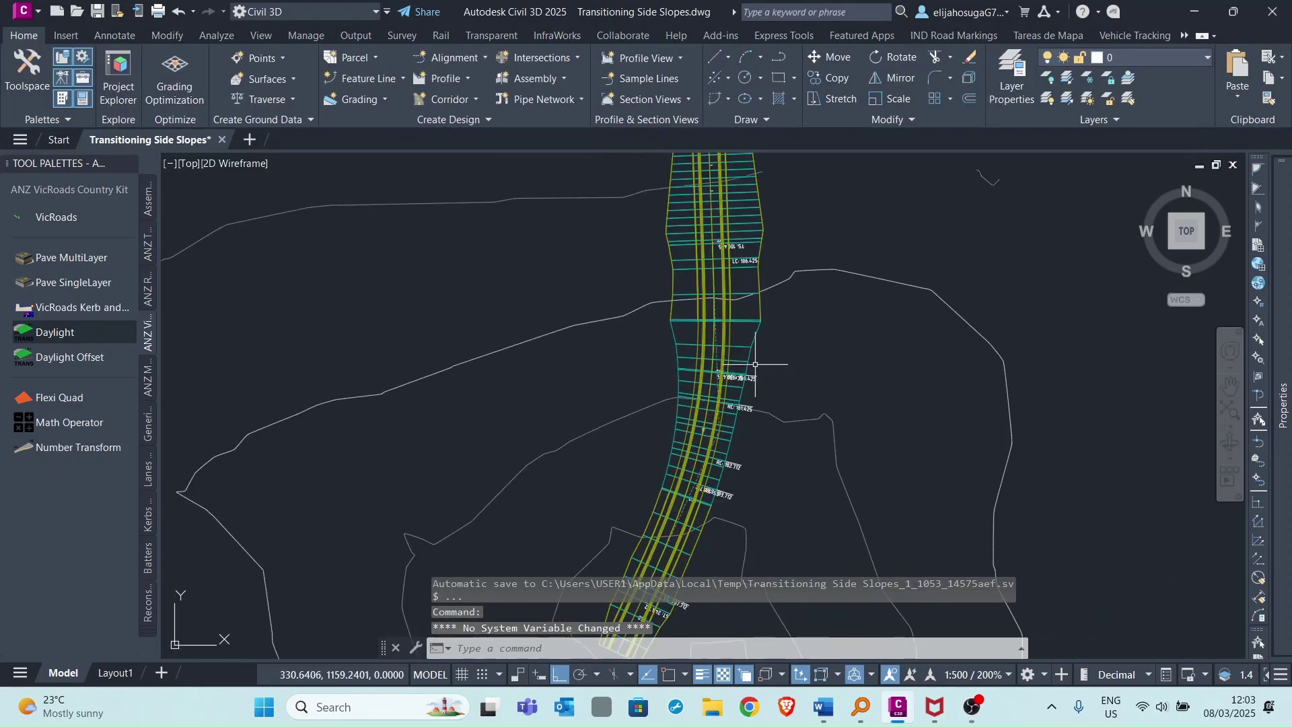
scroll(747, 366, up, 1)
scroll(743, 361, up, 1)
scroll(742, 355, down, 3)
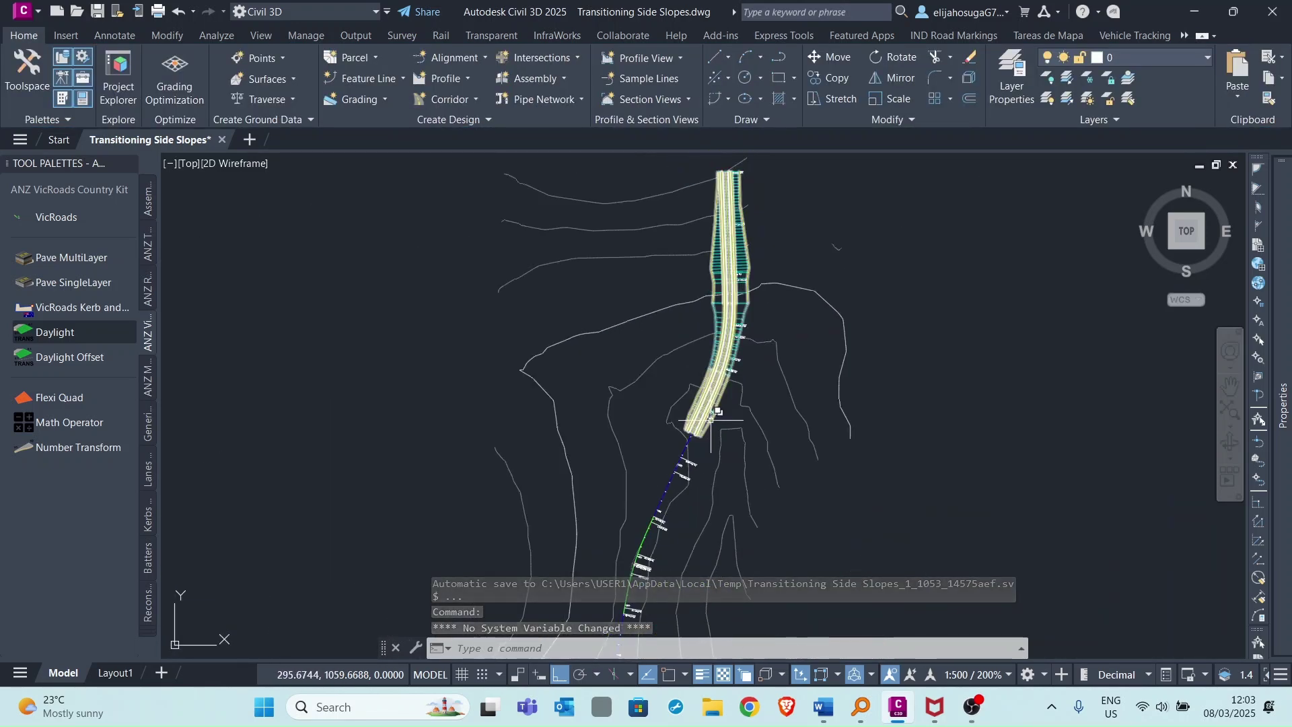
scroll(678, 282, up, 2)
scroll(688, 466, up, 1)
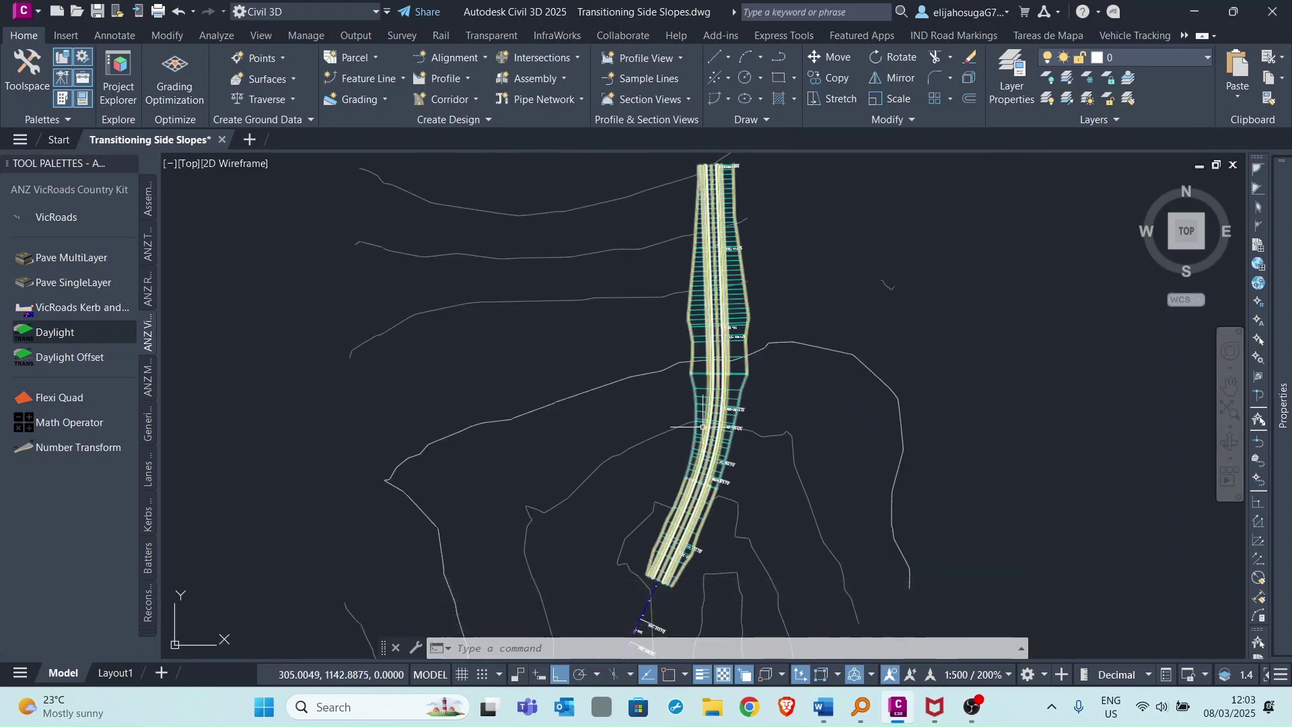
scroll(708, 408, up, 2)
scroll(708, 409, down, 2)
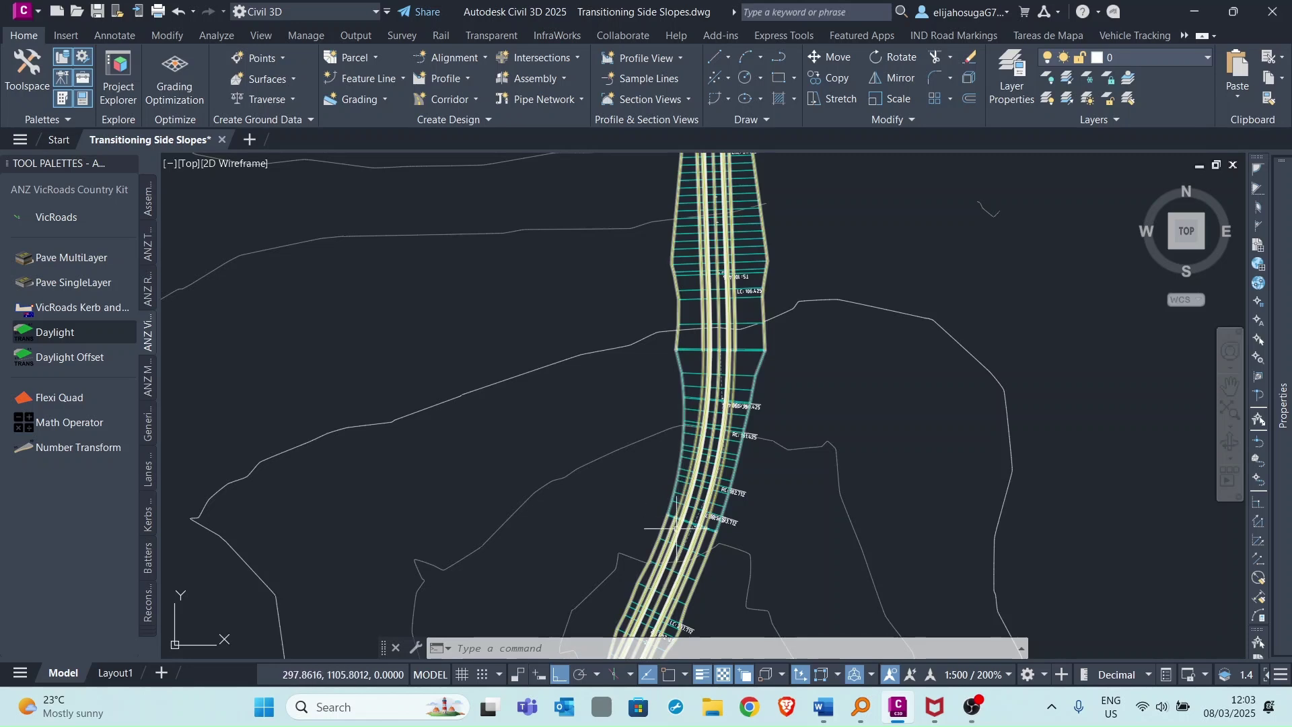
scroll(690, 378, up, 2)
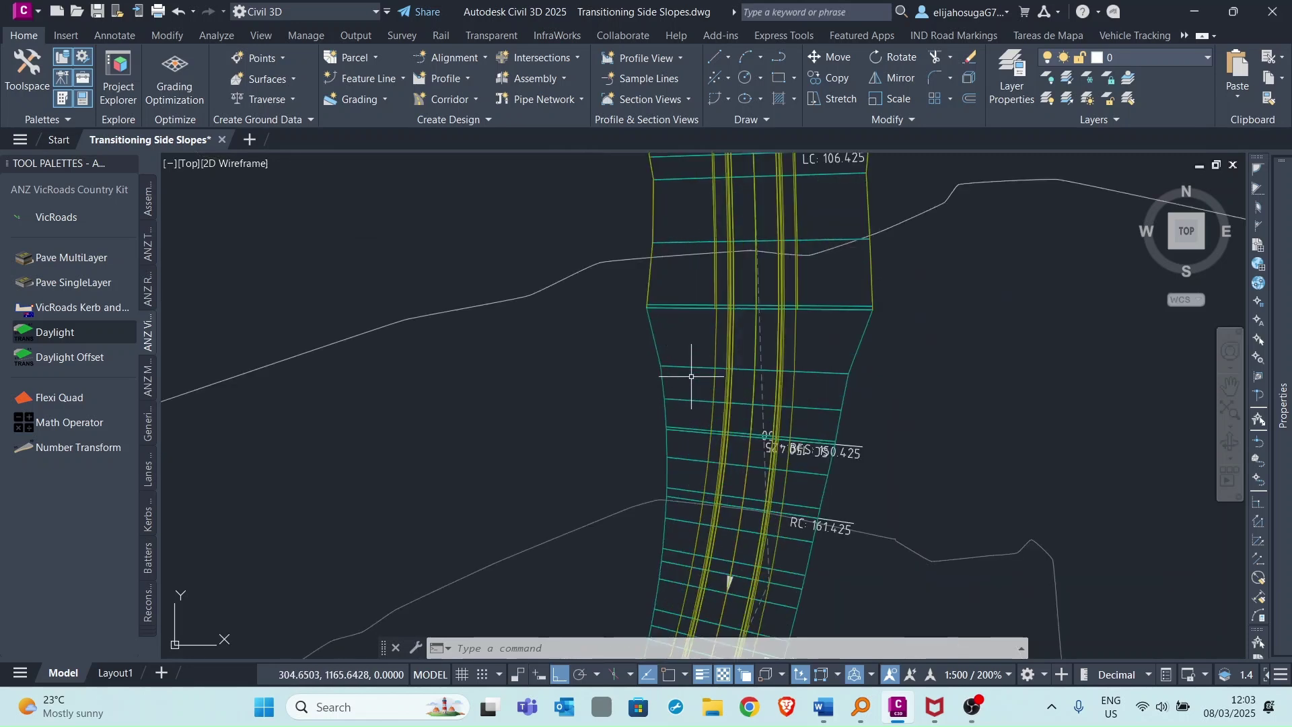
scroll(692, 374, down, 3)
scroll(691, 376, down, 2)
scroll(682, 404, up, 1)
scroll(682, 404, up, 3)
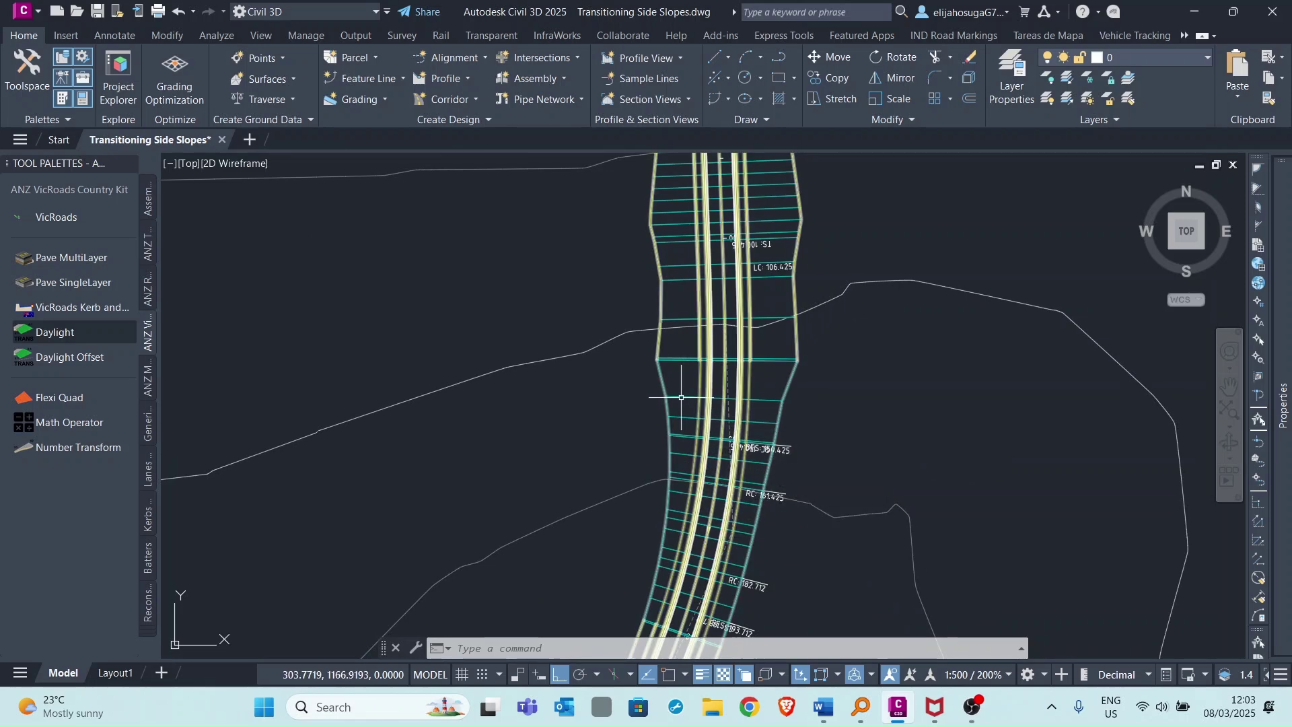
click(681, 396)
- Set all assembly frequencies to 3 m along tangents and 2 m on curves and spirals
right_click(680, 393)
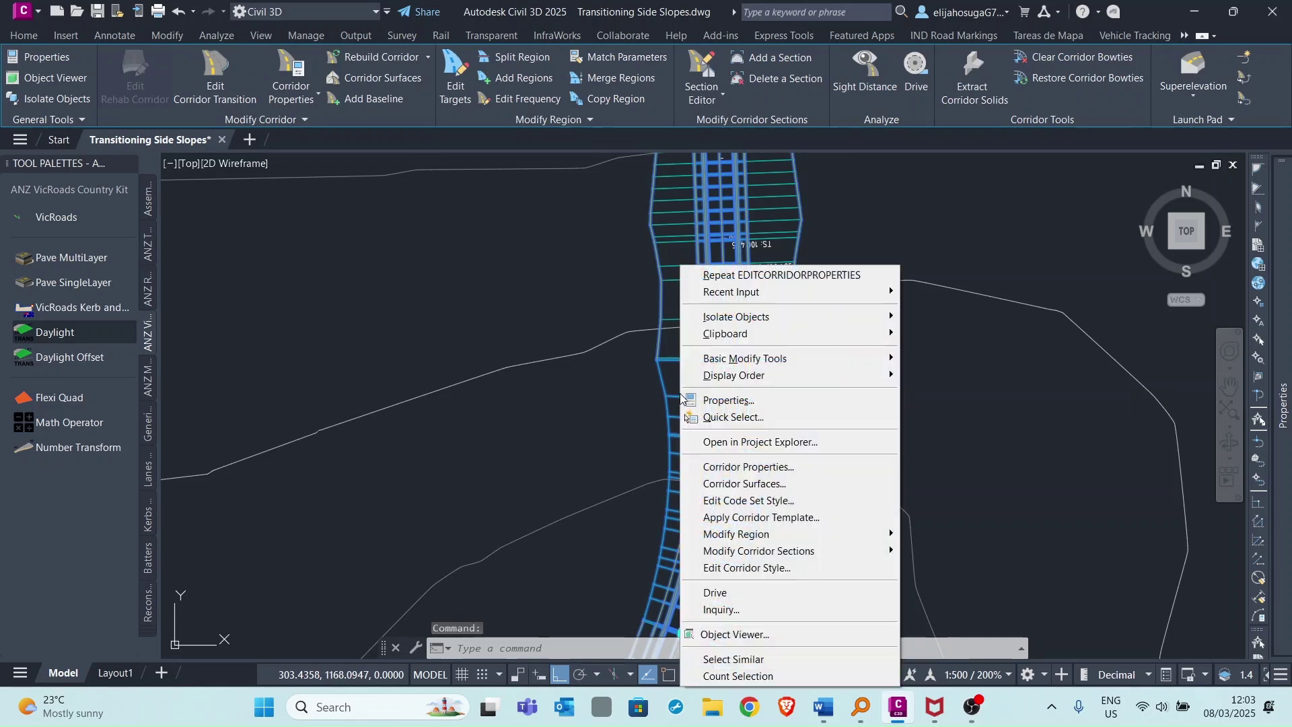
click(735, 468)
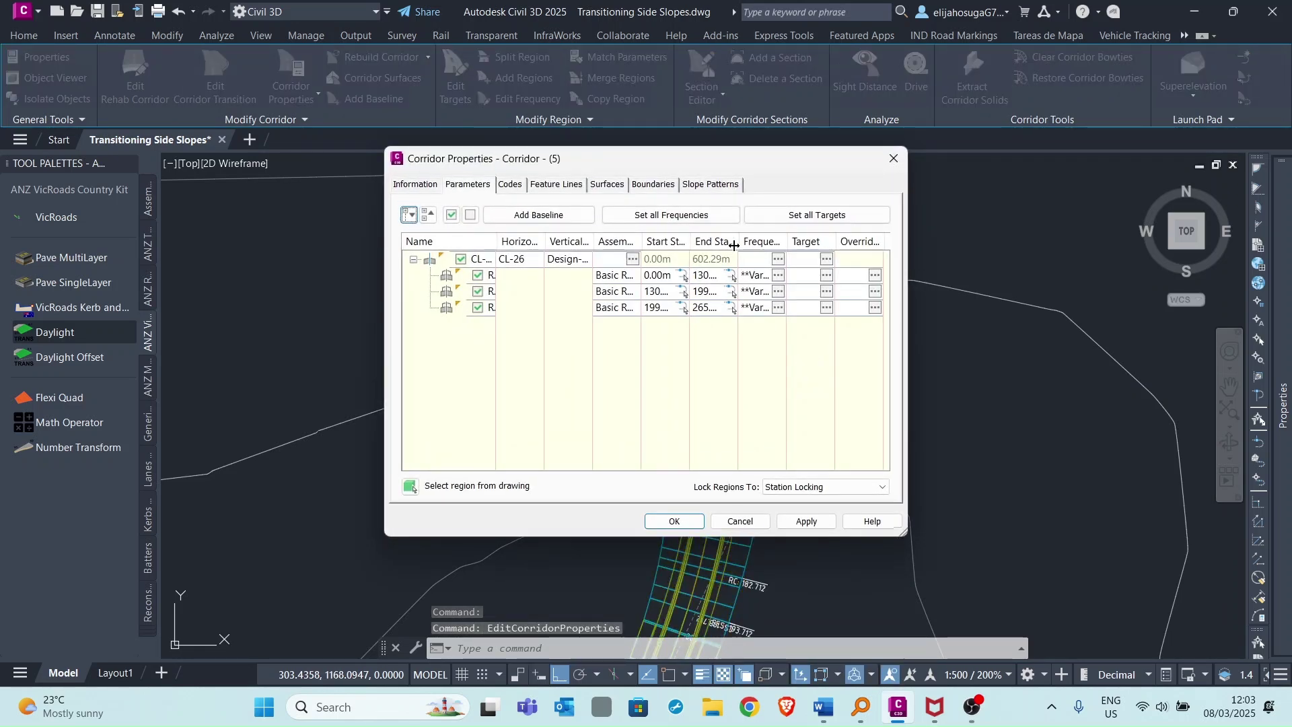
click(677, 216)
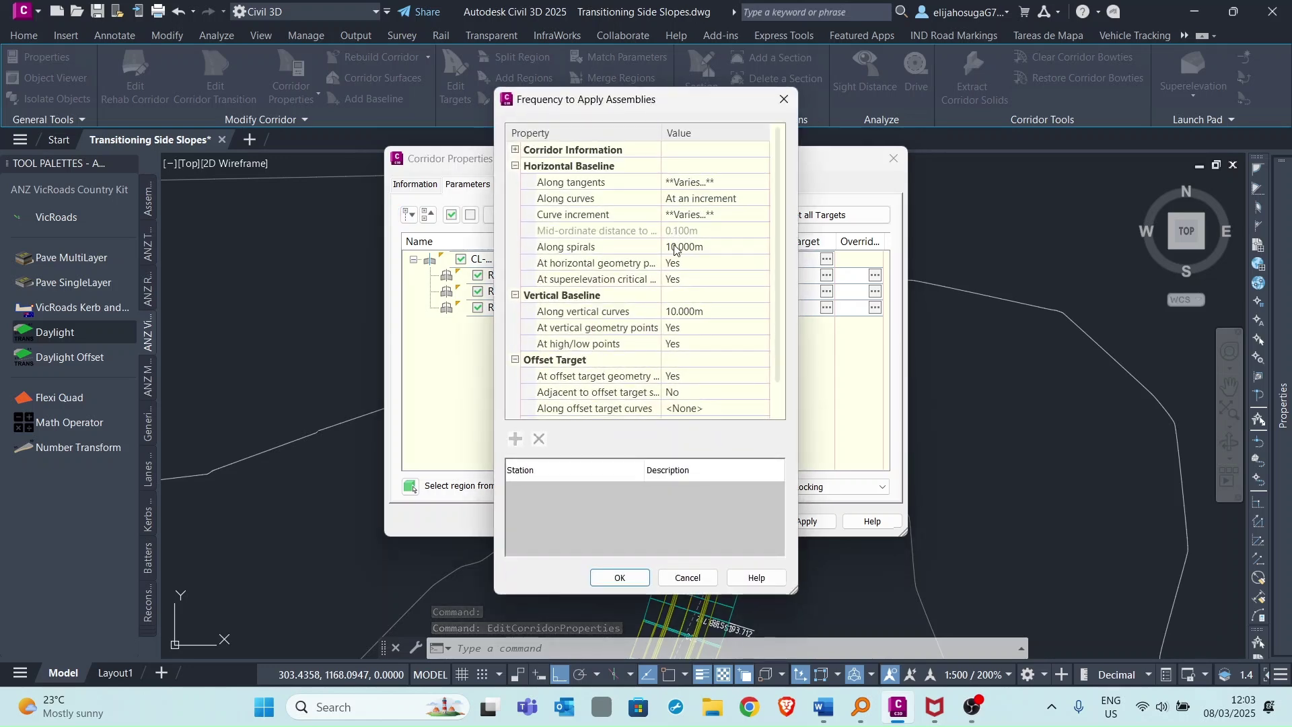
click(712, 182)
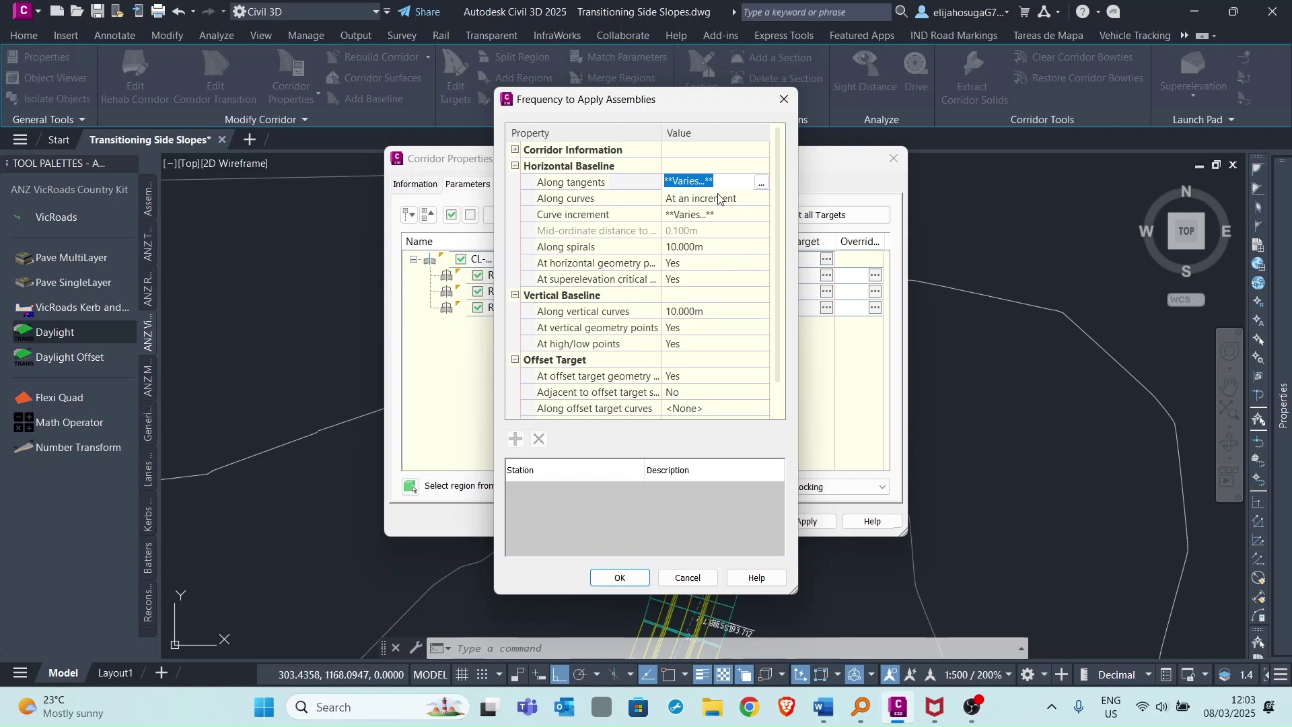
text(3)
key(Return)
click(682, 216)
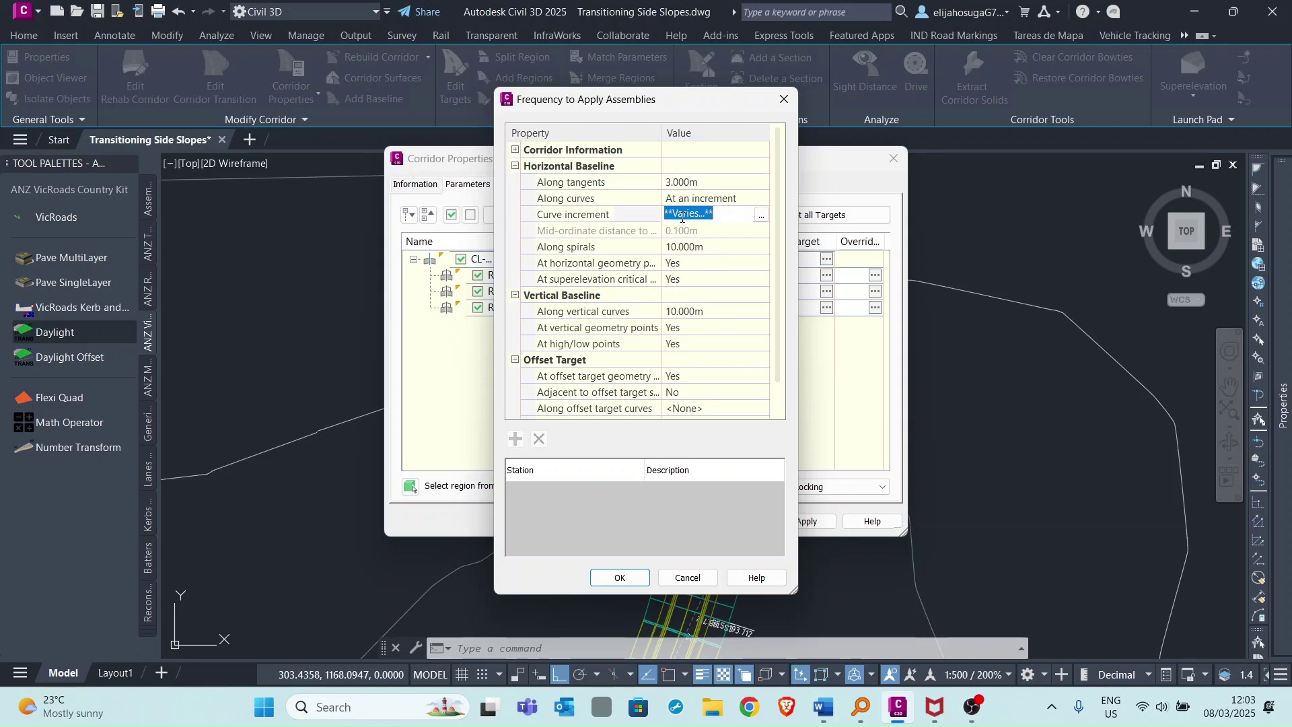
text(2)
key(Return)
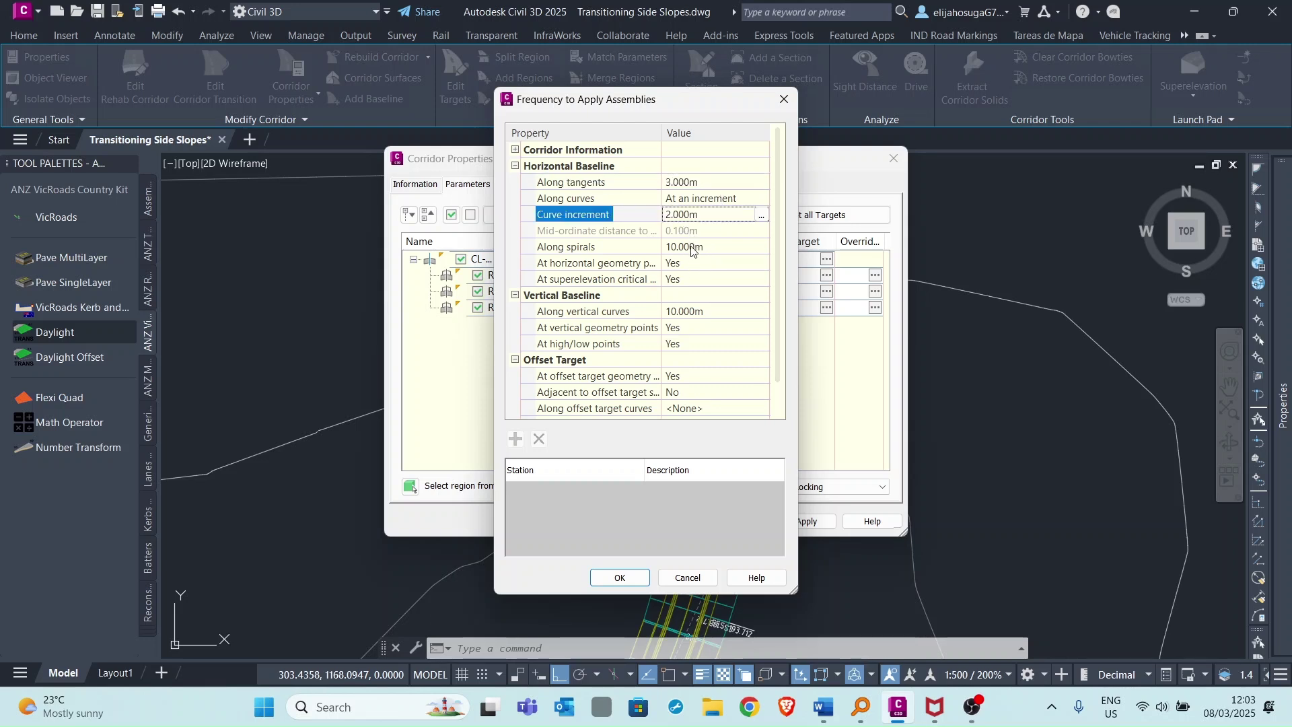
click(694, 247)
text(2)
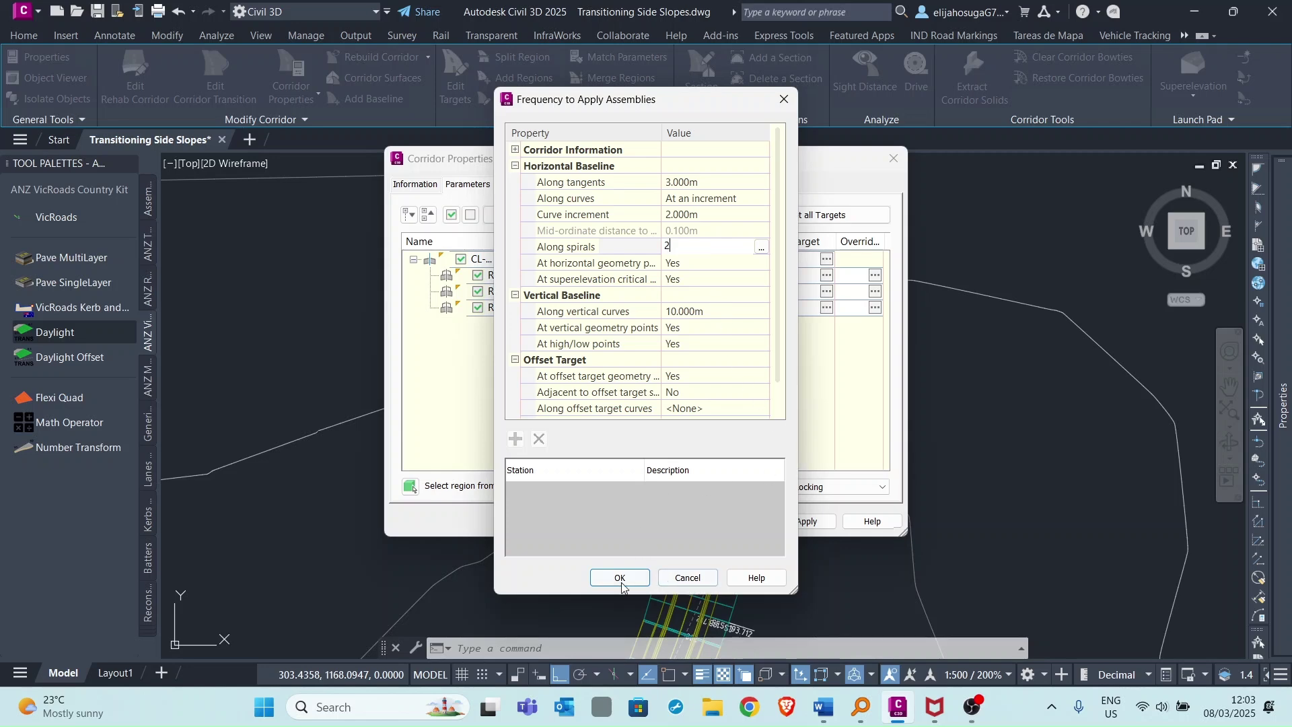
- Accept the new frequencies, apply, rebuild the corridor and close Corridor Properties
click(620, 578)
click(798, 522)
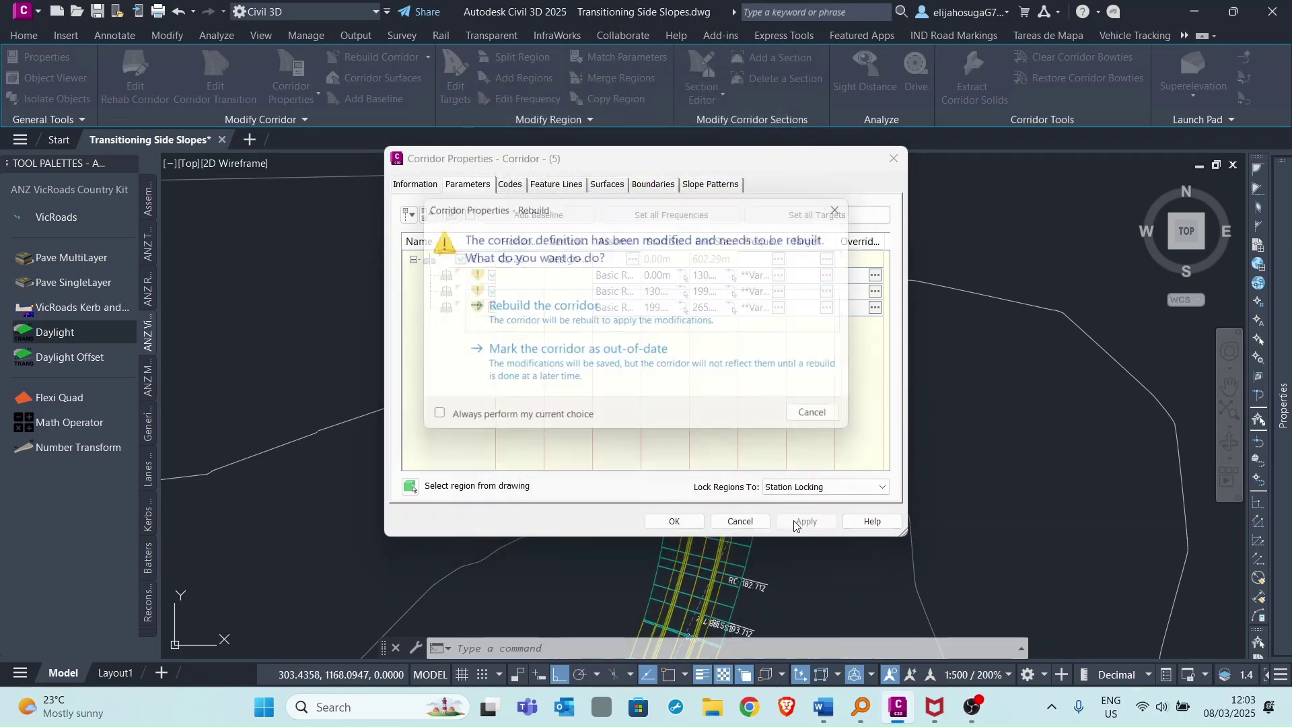
click(594, 314)
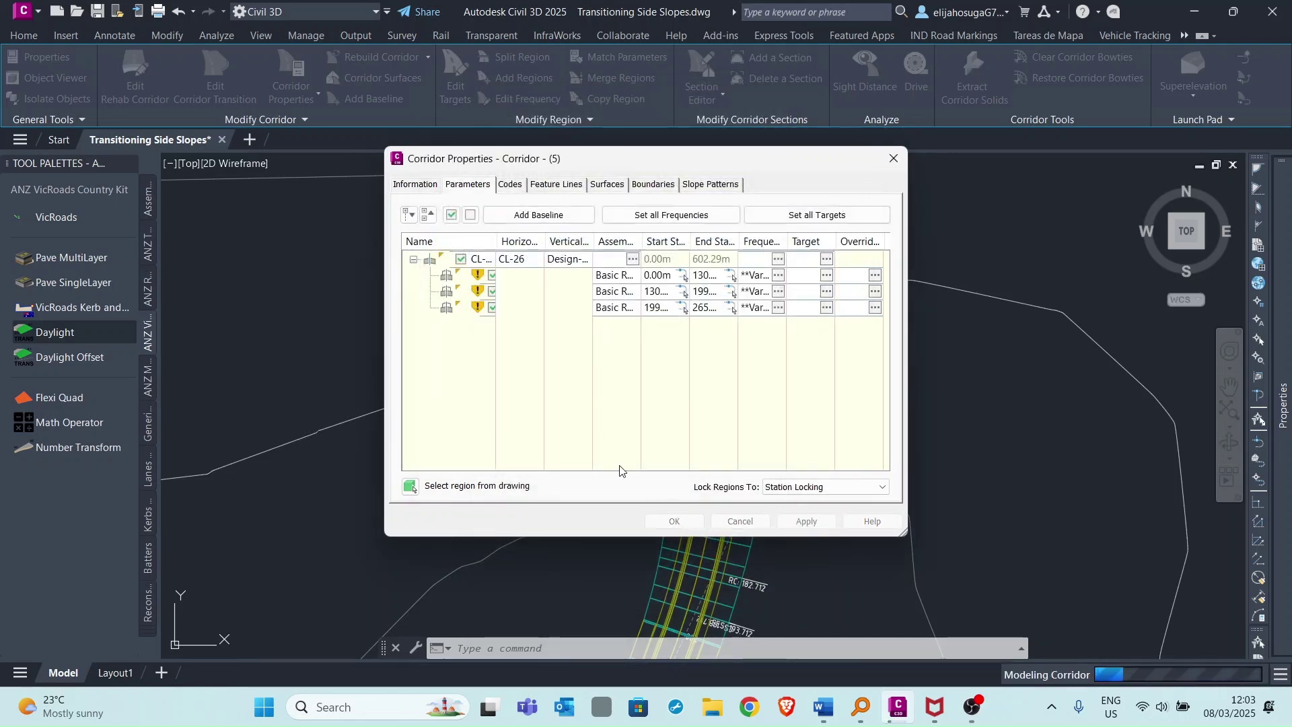
click(673, 522)
key(Escape)
scroll(707, 485, down, 3)
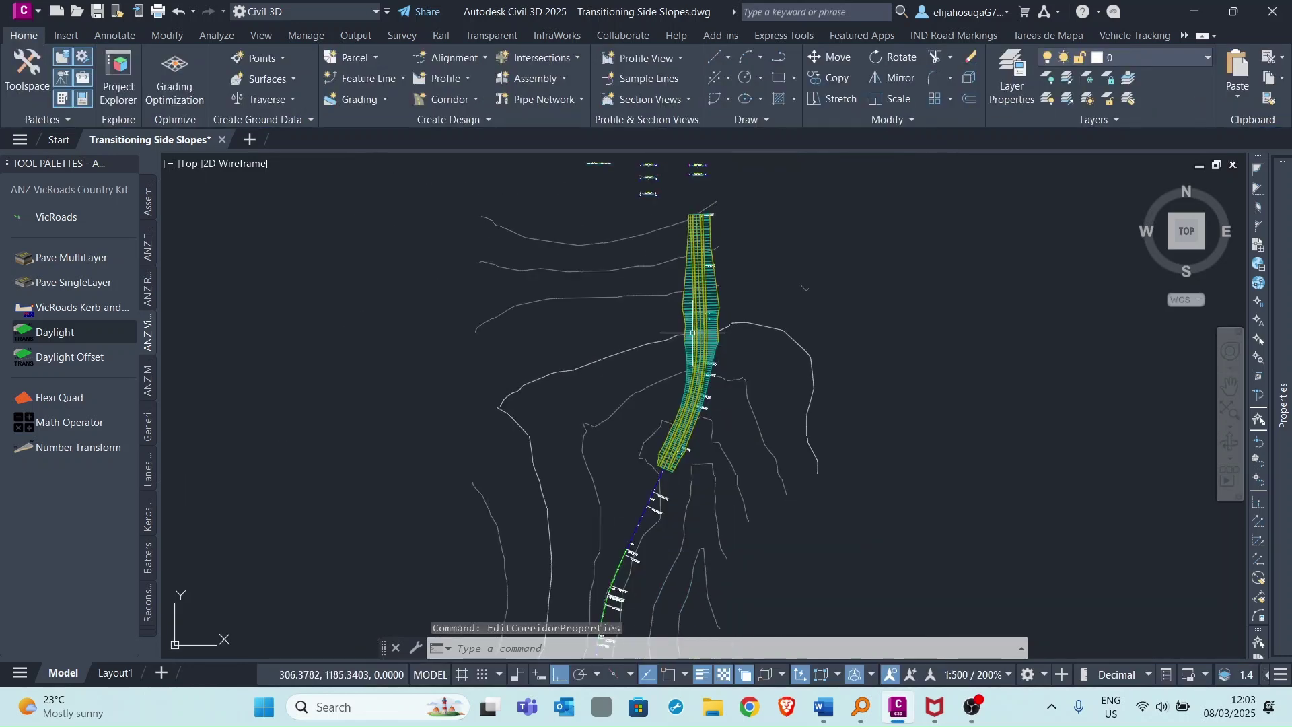
scroll(704, 412, up, 2)
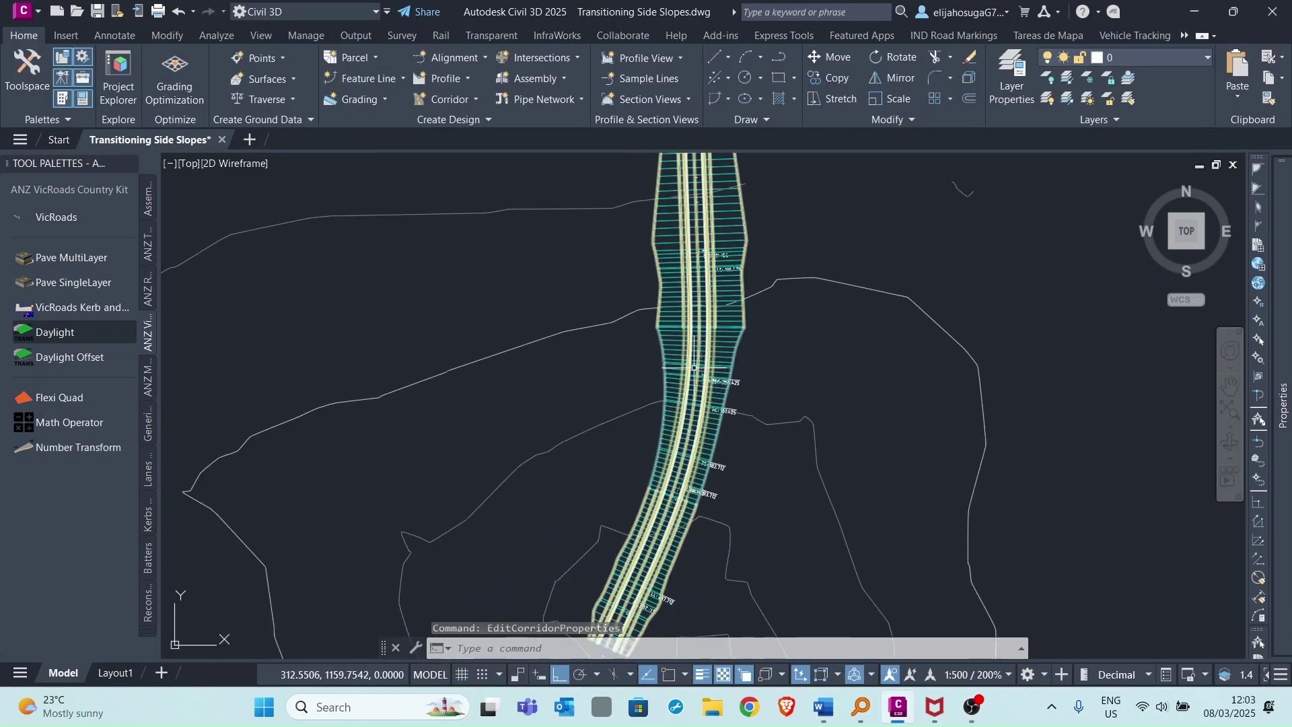
scroll(696, 384, up, 3)
scroll(635, 270, up, 1)
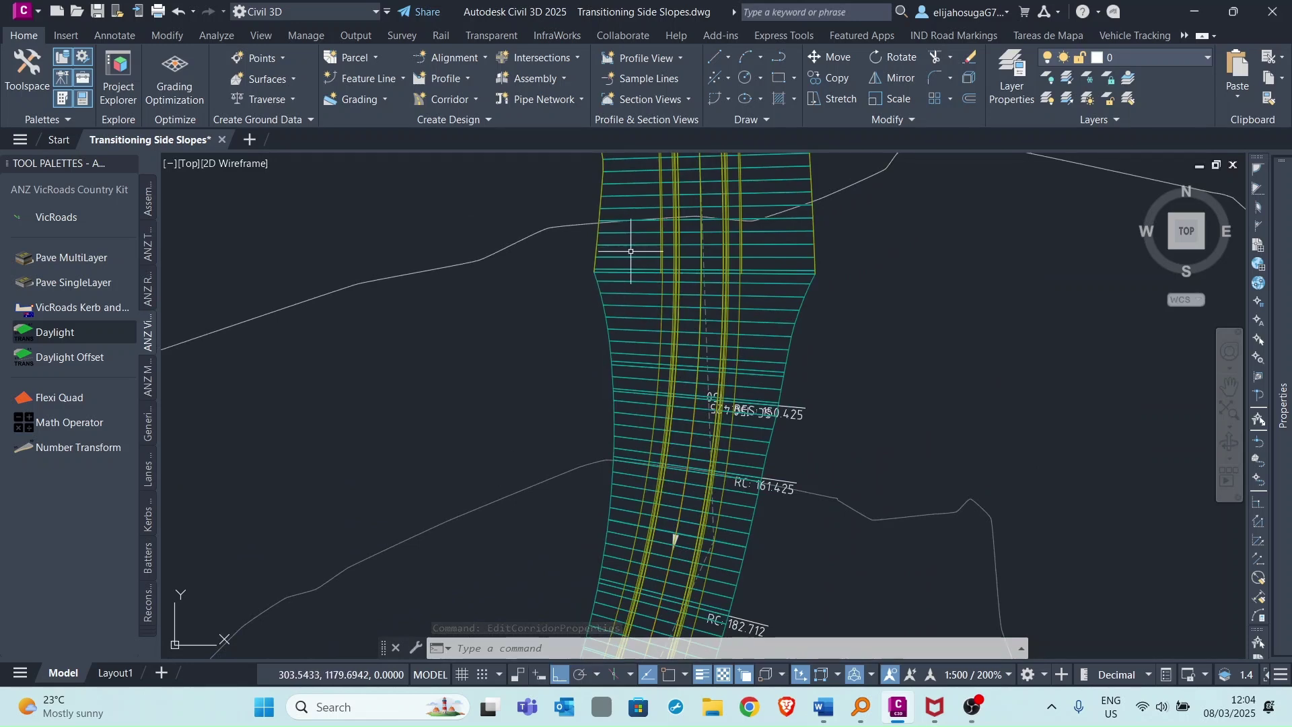
scroll(631, 258, down, 3)
scroll(644, 264, up, 1)
scroll(645, 257, up, 1)
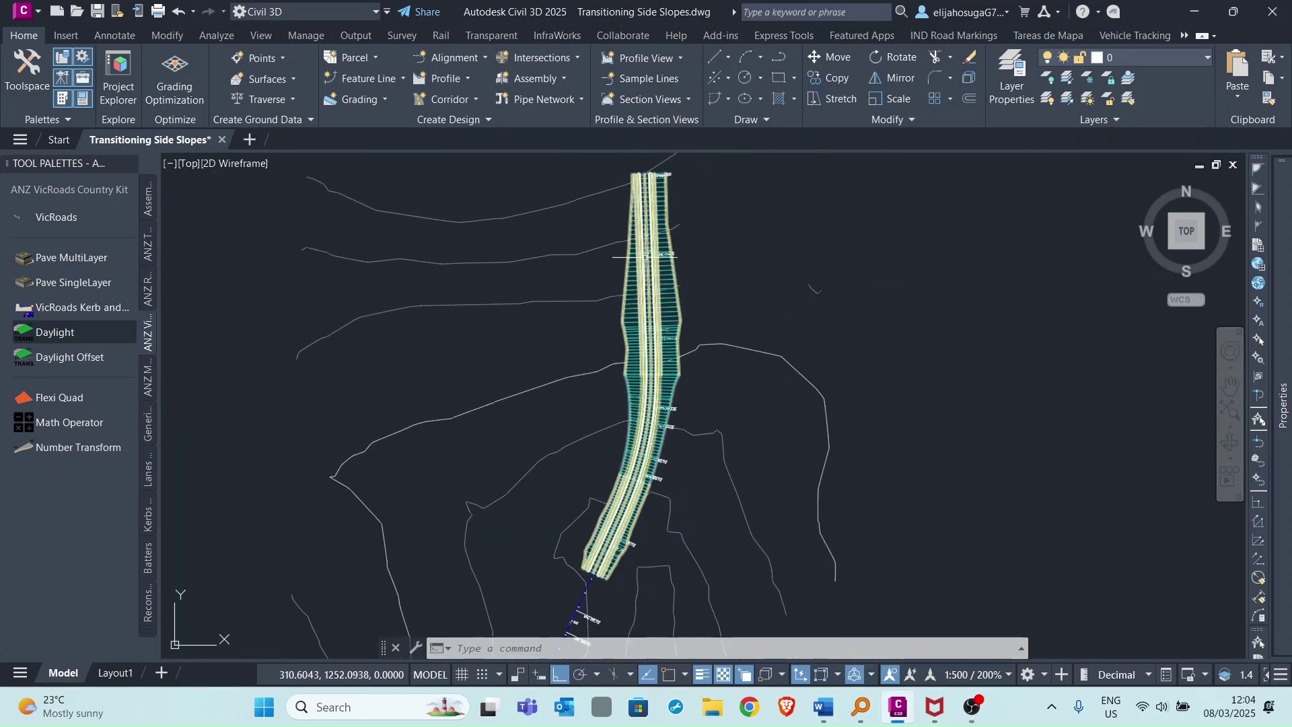
scroll(659, 386, up, 3)
scroll(615, 370, up, 1)
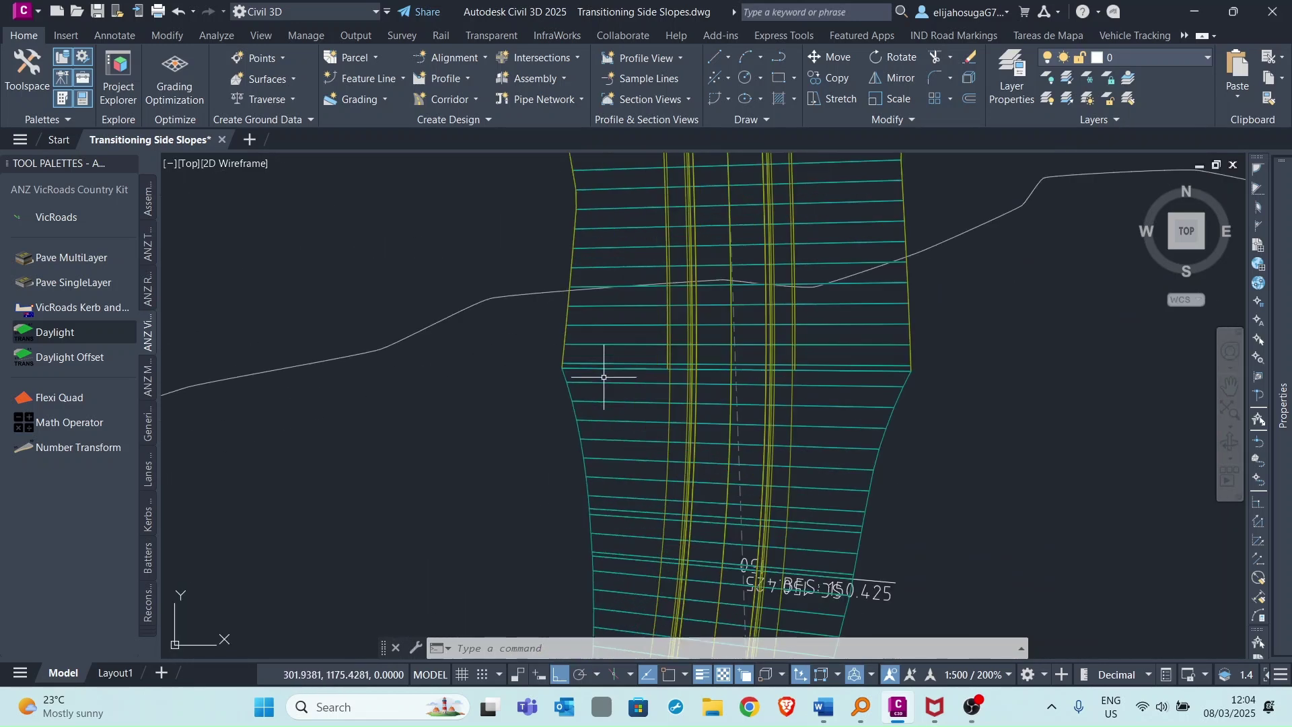
scroll(612, 341, down, 4)
scroll(604, 472, up, 3)
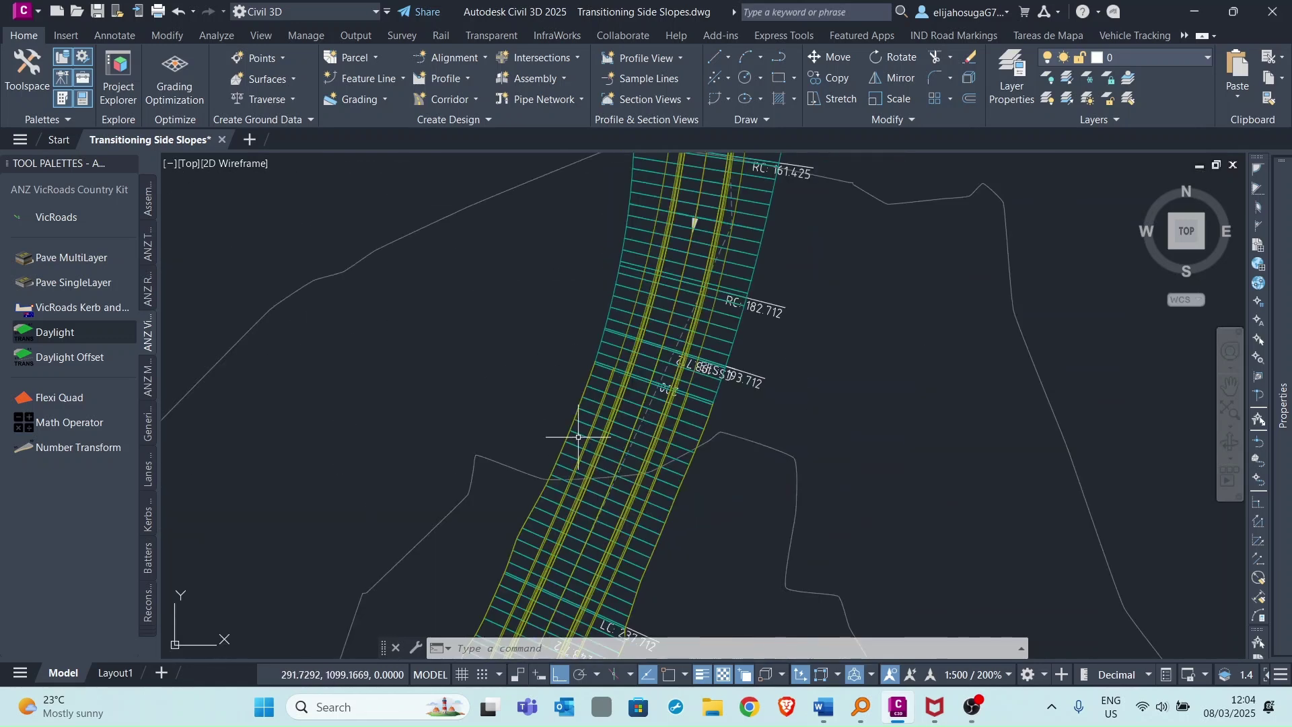
scroll(576, 433, down, 3)
scroll(601, 450, up, 2)
scroll(601, 449, up, 3)
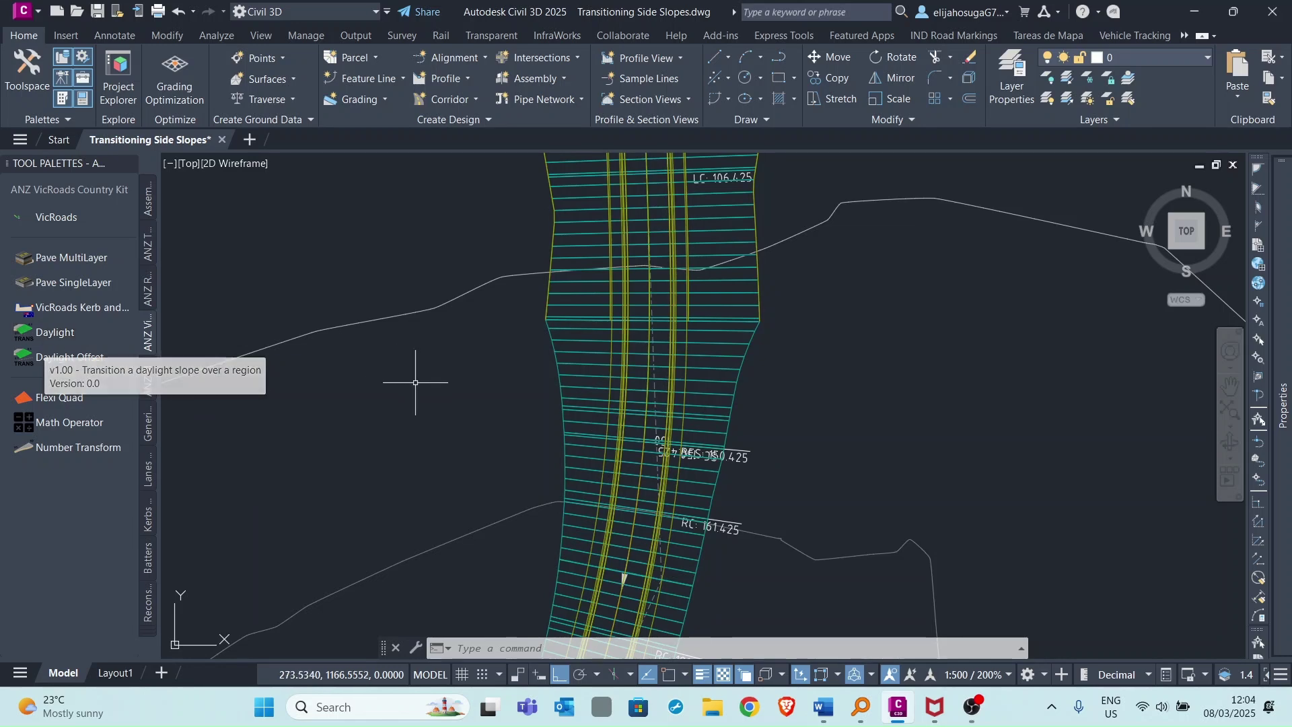
middle_drag(596, 424, 609, 282)
scroll(774, 186, up, 1)
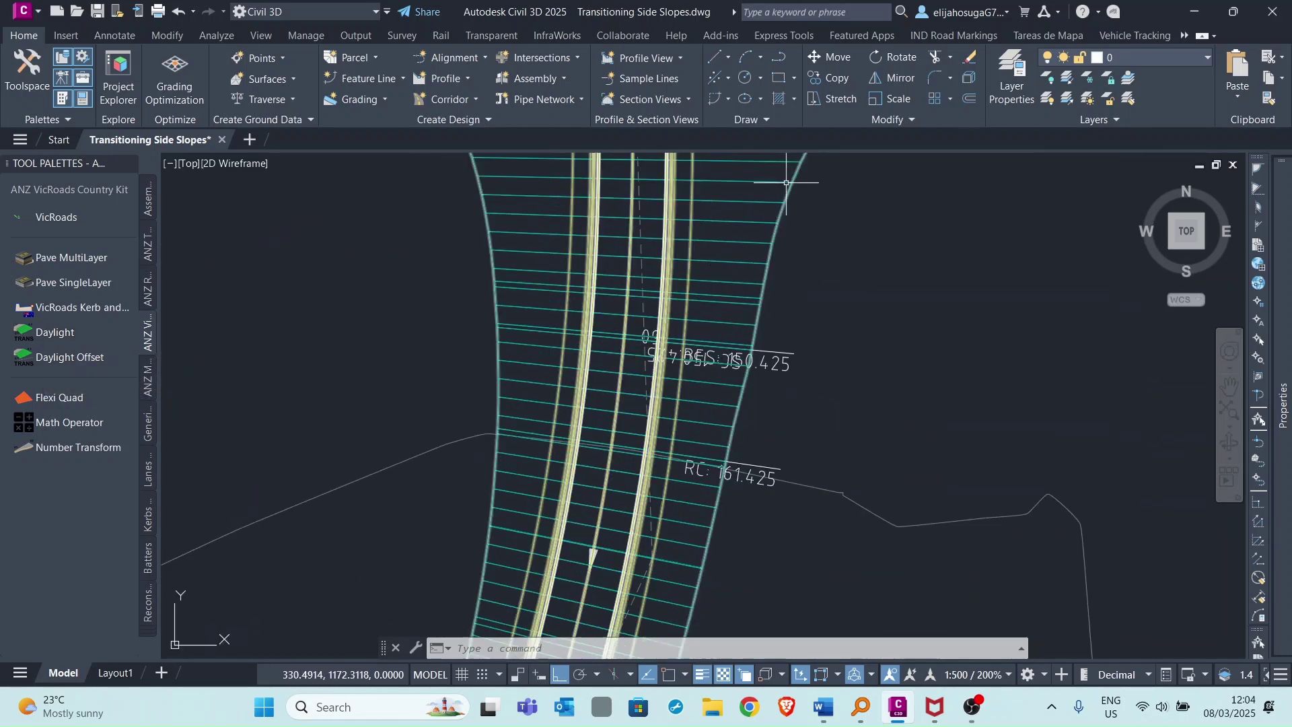
scroll(773, 185, down, 3)
scroll(773, 185, up, 2)
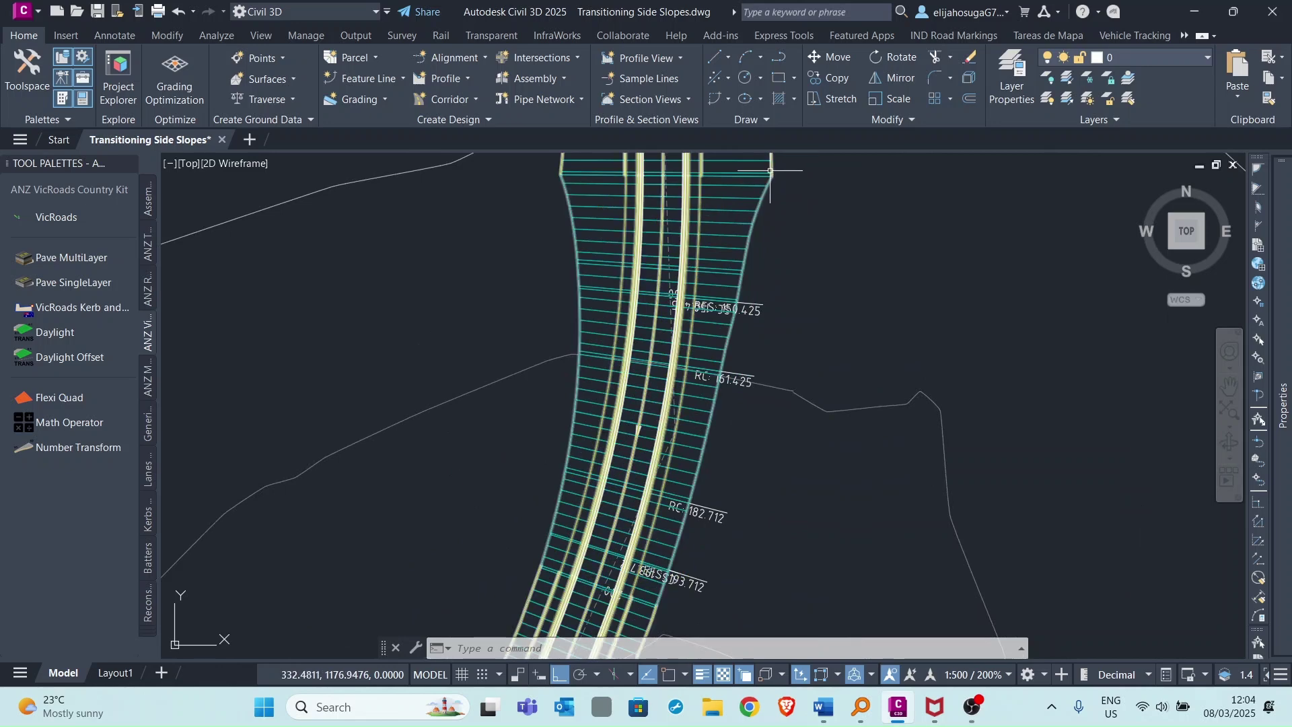
scroll(707, 489, down, 3)
scroll(692, 461, up, 3)
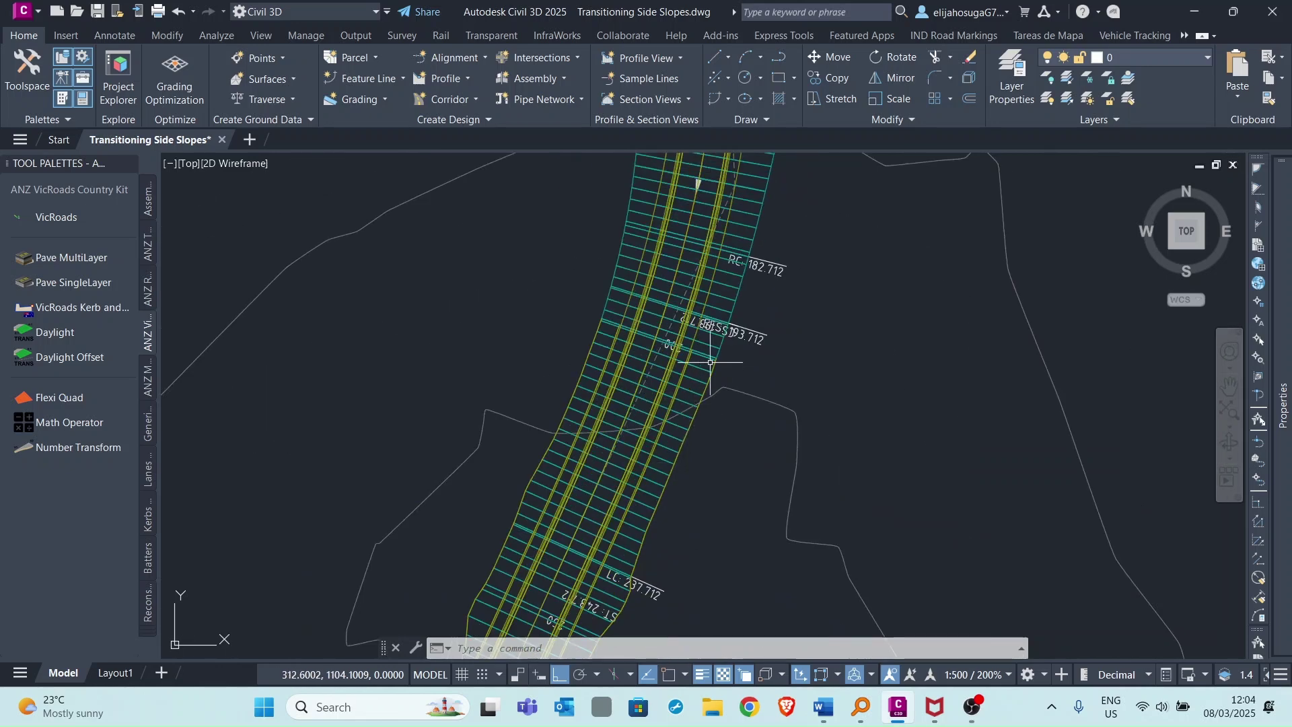
middle_drag(720, 360, 705, 514)
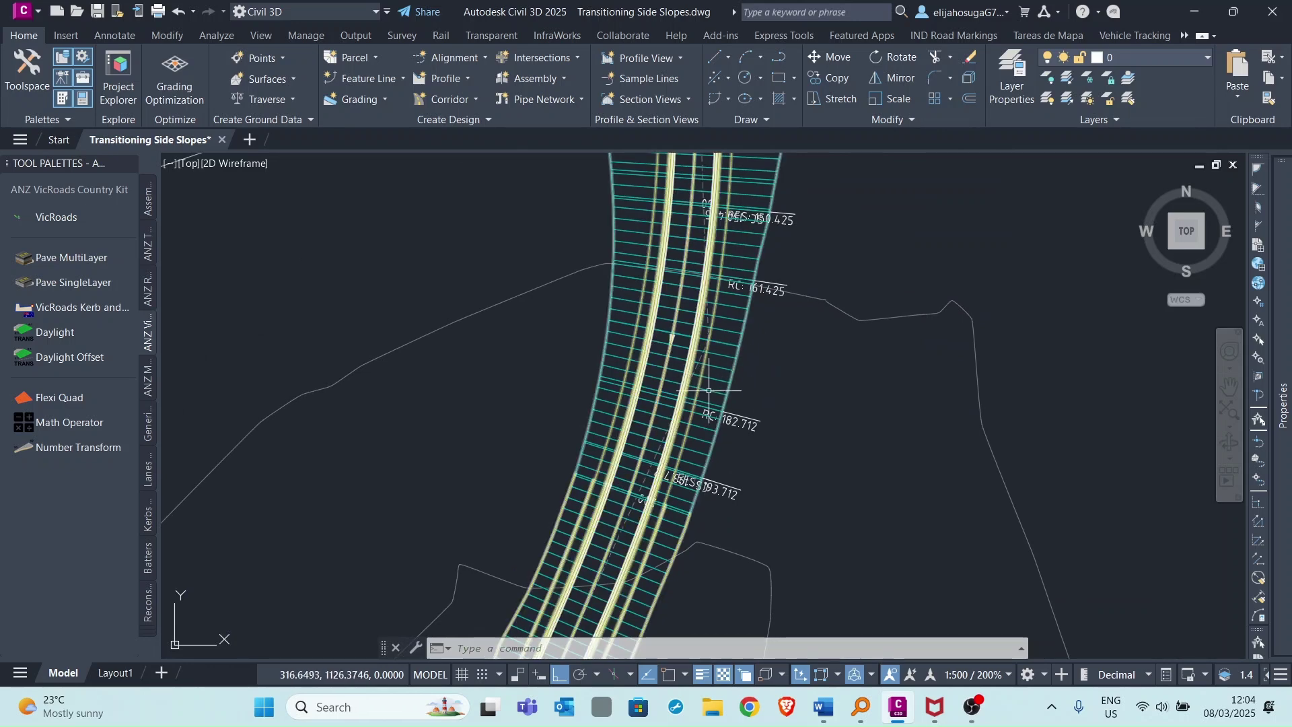
scroll(808, 352, down, 2)
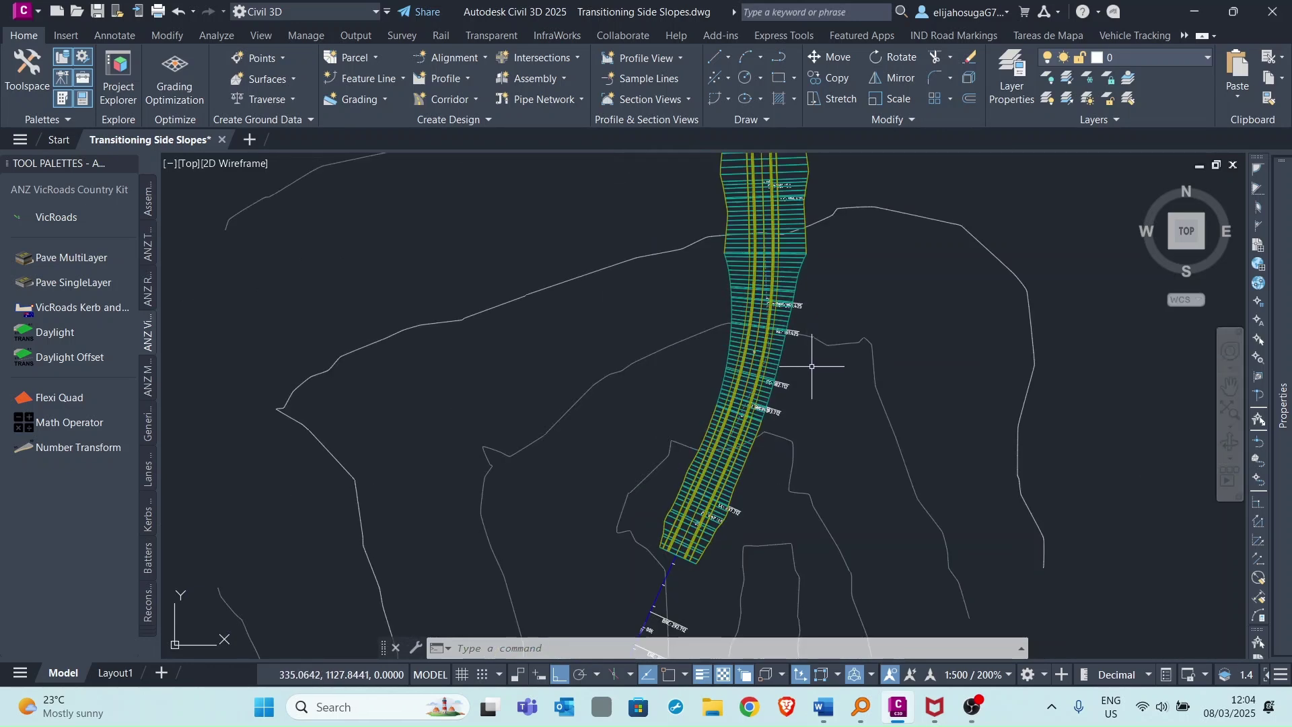
middle_drag(772, 321, 769, 379)
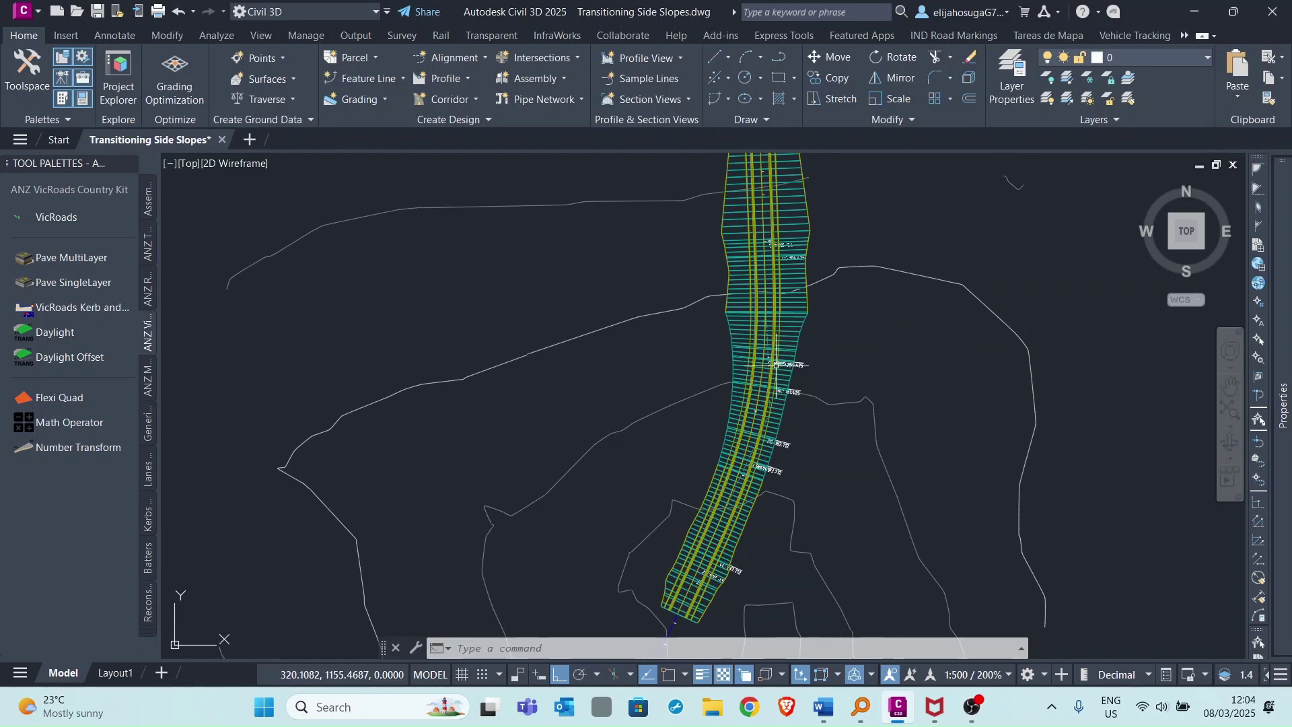
scroll(775, 346, up, 2)
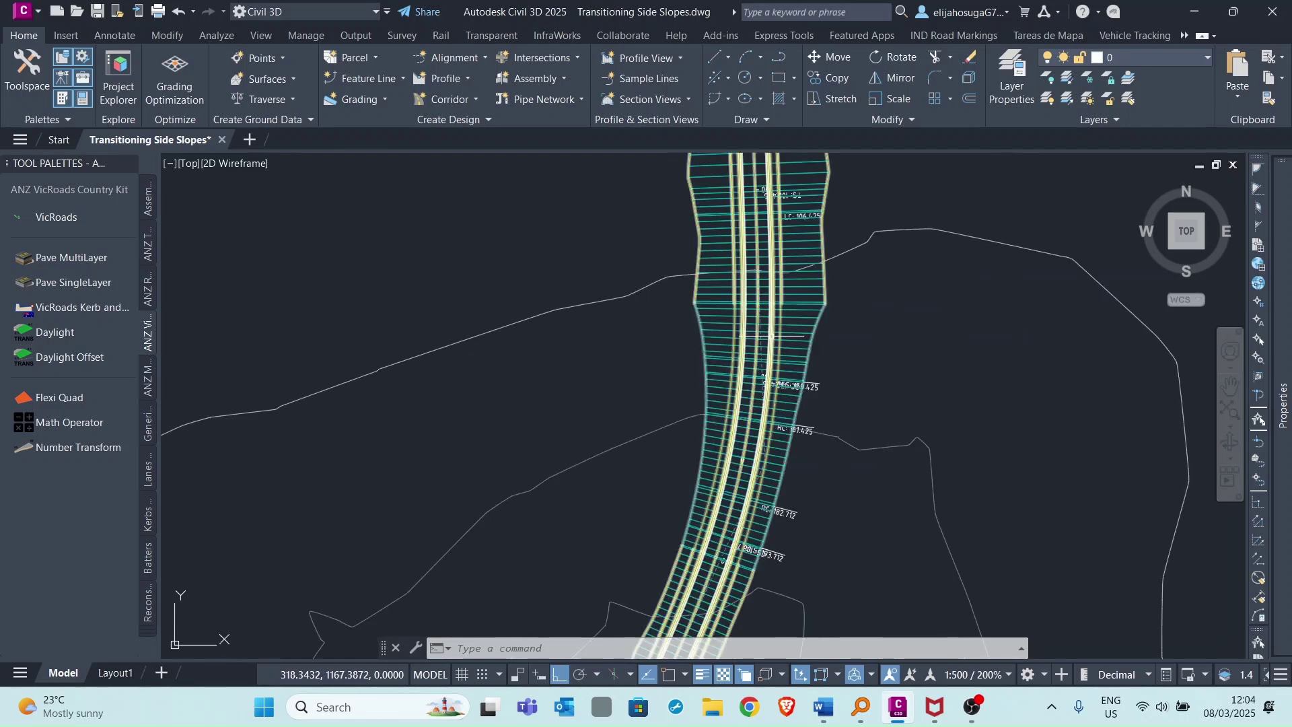
scroll(790, 331, down, 2)
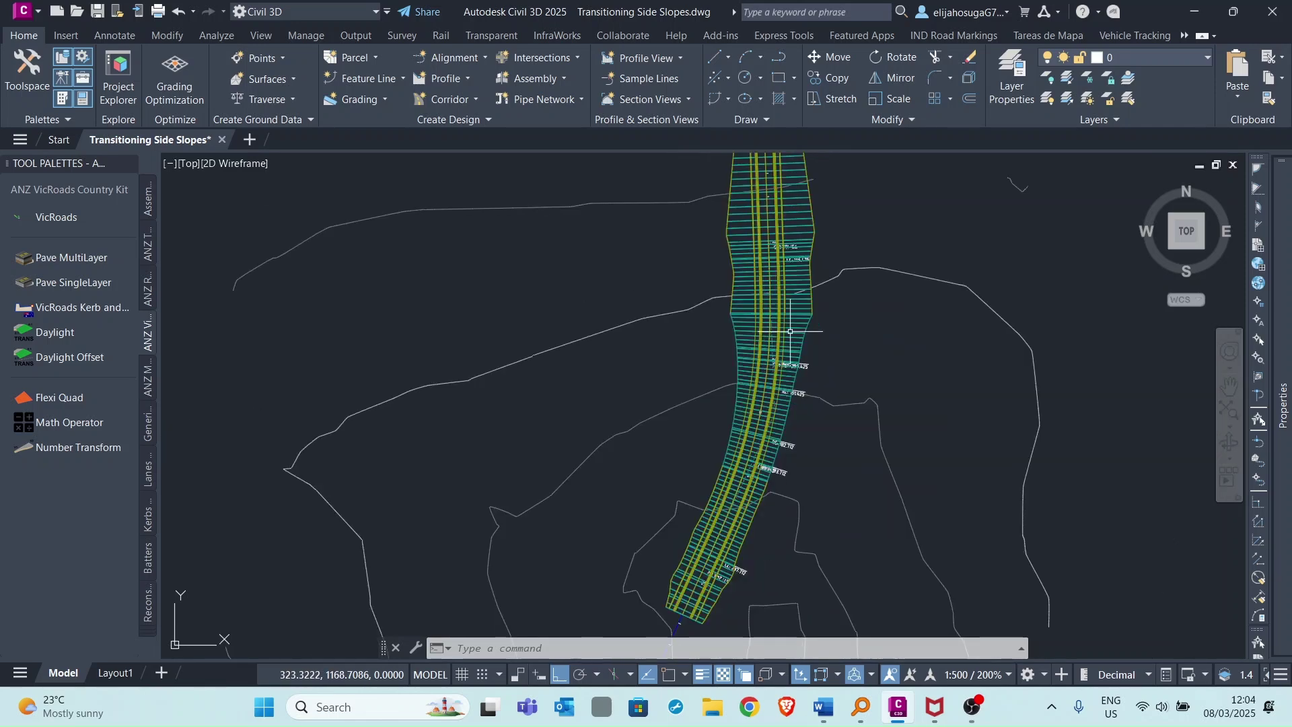
scroll(790, 331, down, 1)
scroll(768, 303, up, 2)
scroll(689, 228, up, 3)
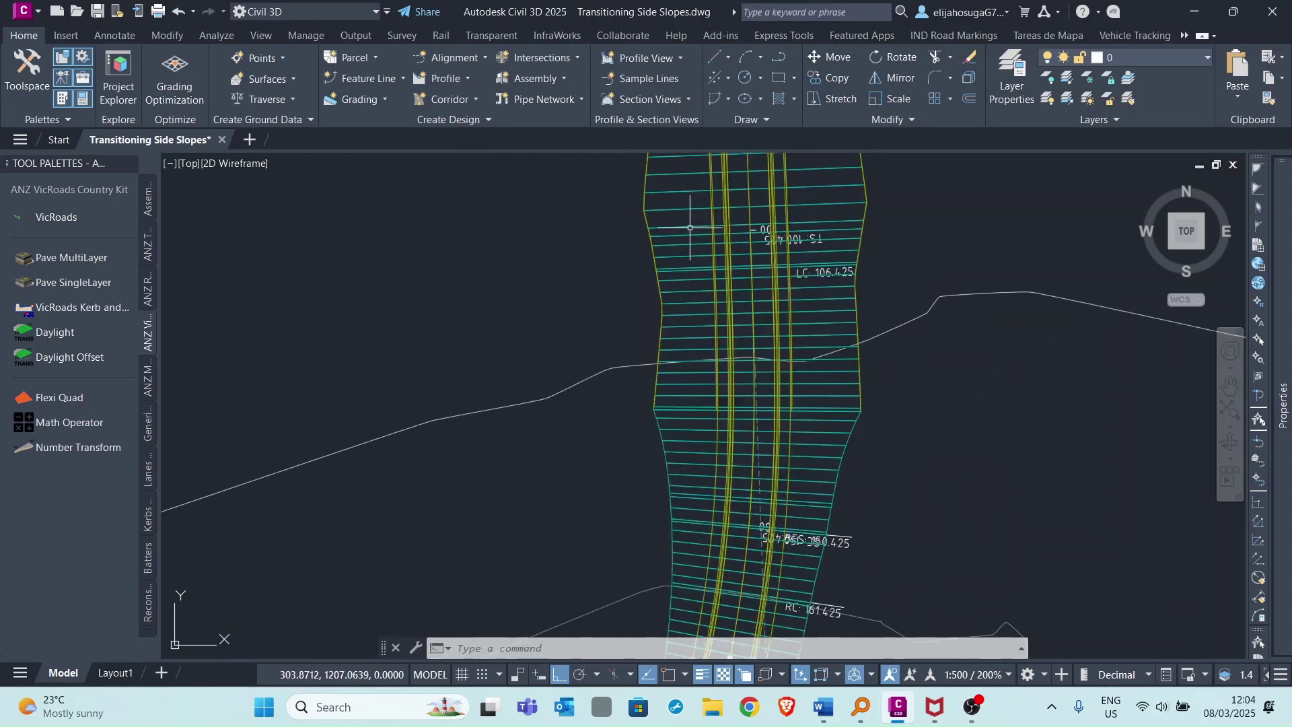
- Stretch the corridor's region boundary grip up to the crossing contour line
click(735, 339)
scroll(755, 410, up, 3)
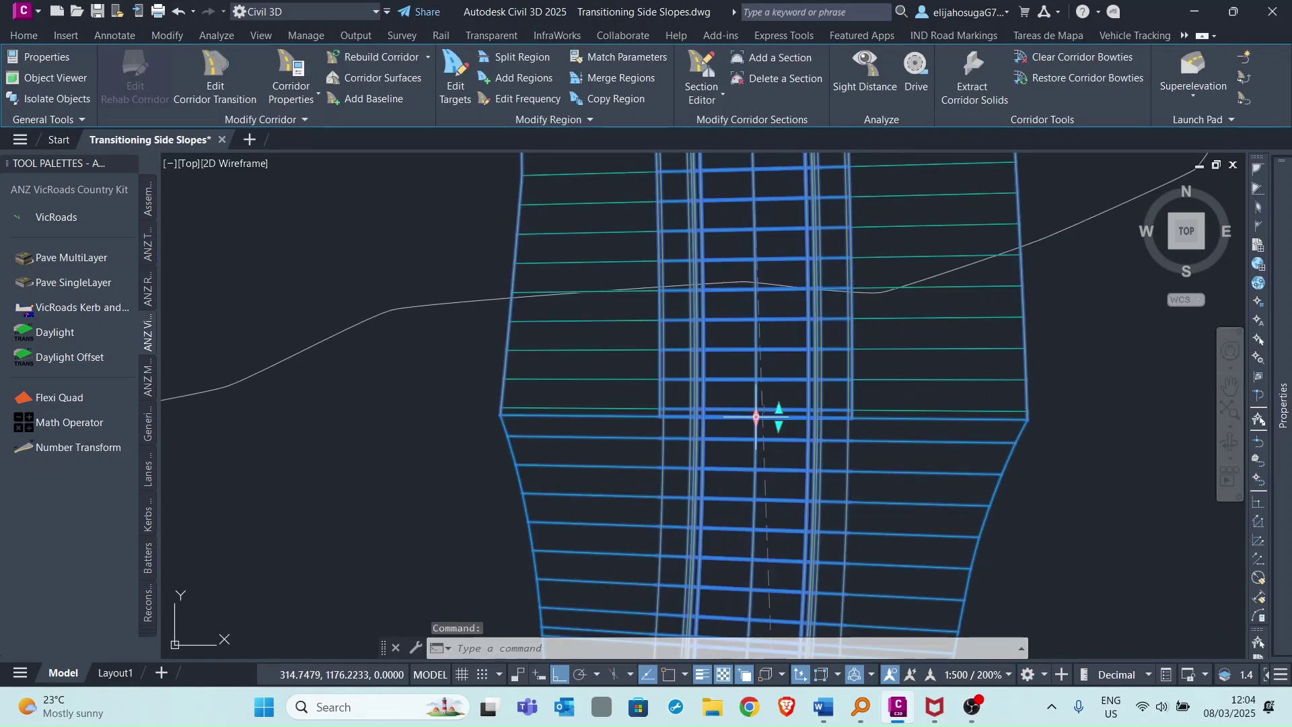
click(755, 417)
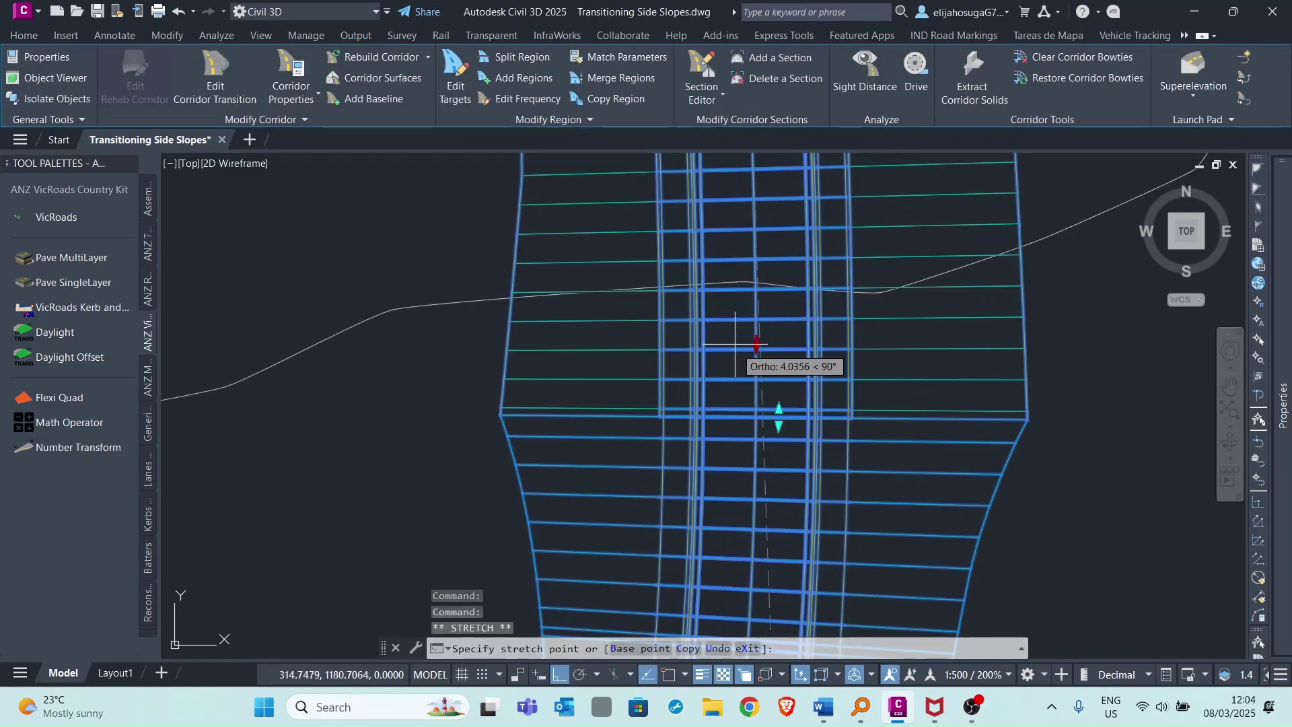
click(765, 290)
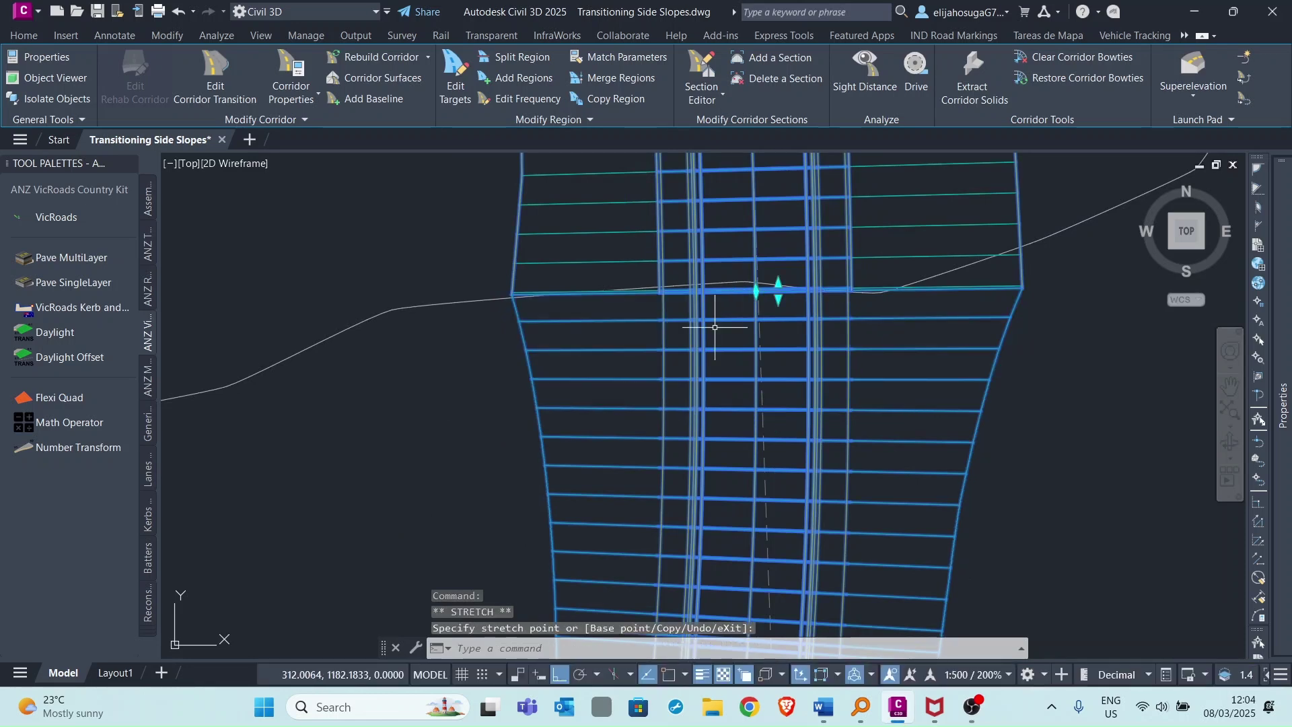
scroll(715, 338, down, 4)
scroll(708, 363, up, 3)
scroll(707, 351, up, 3)
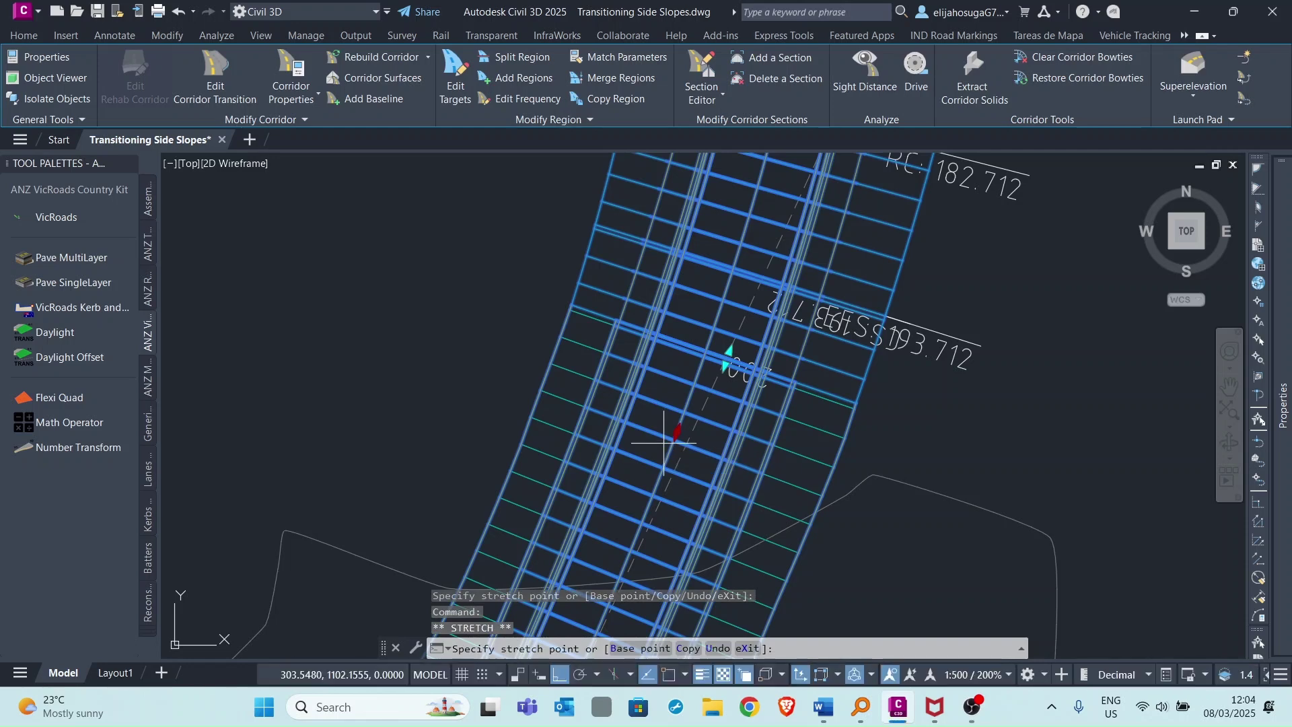
scroll(672, 415, down, 3)
scroll(691, 449, up, 1)
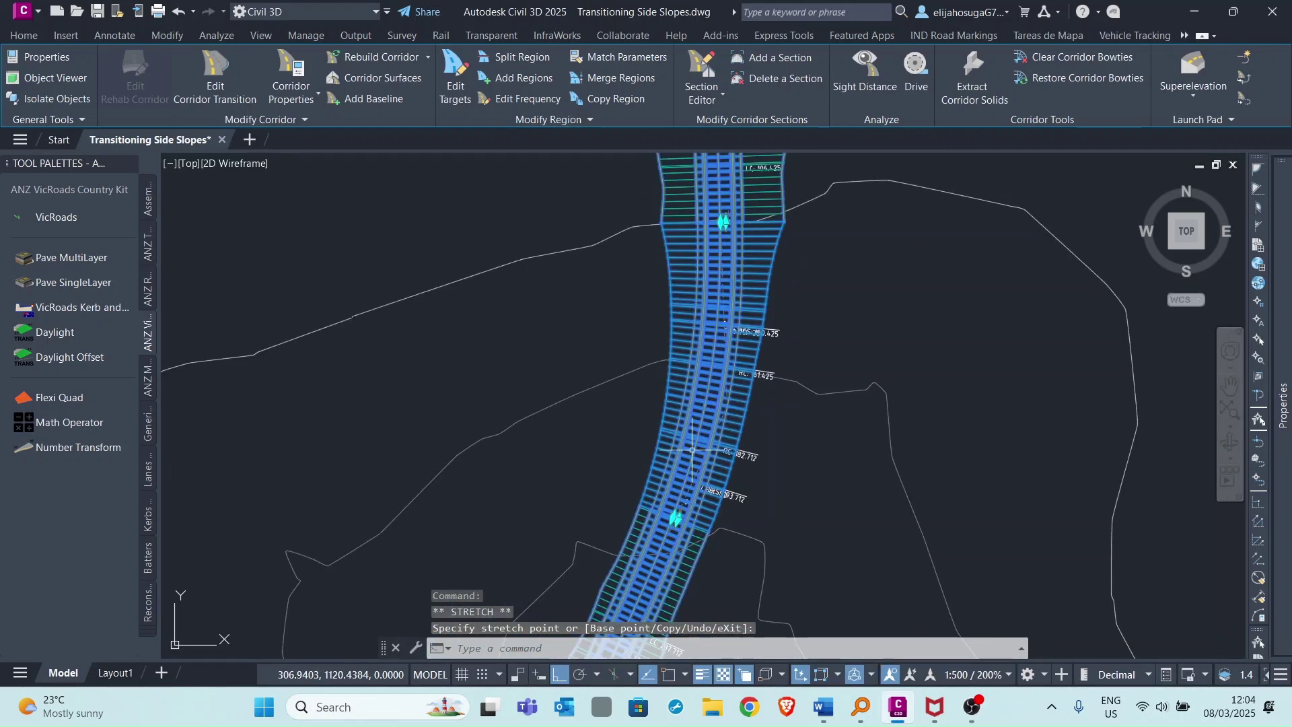